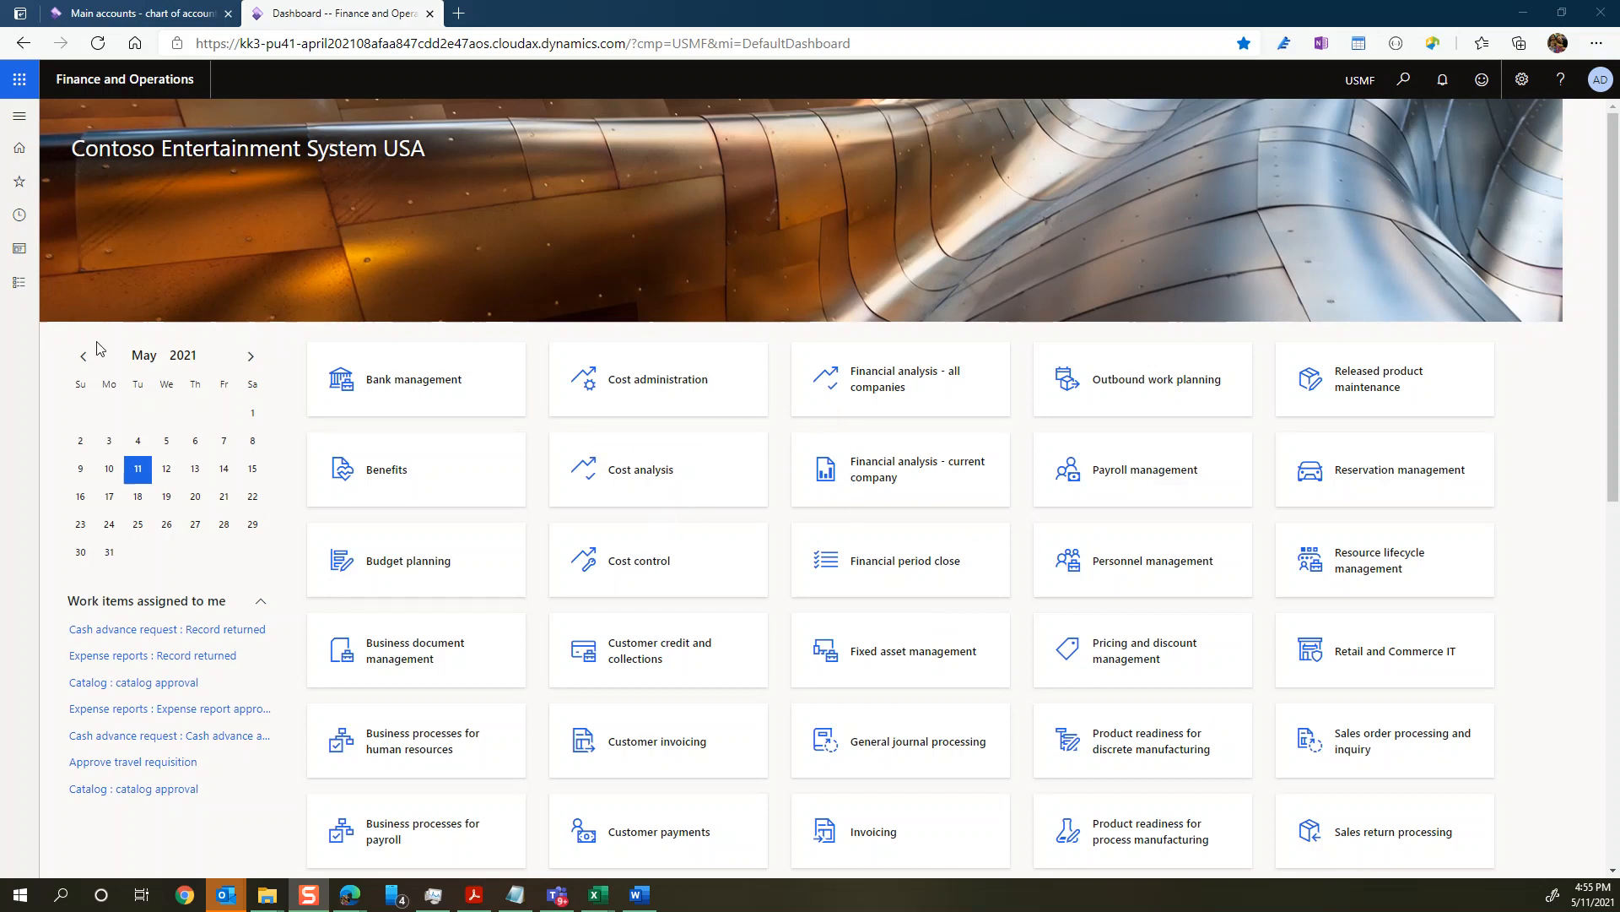
# Step: Open the Main accounts page from the chart of accounts section of the General ledger module
pyautogui.click(17, 287)
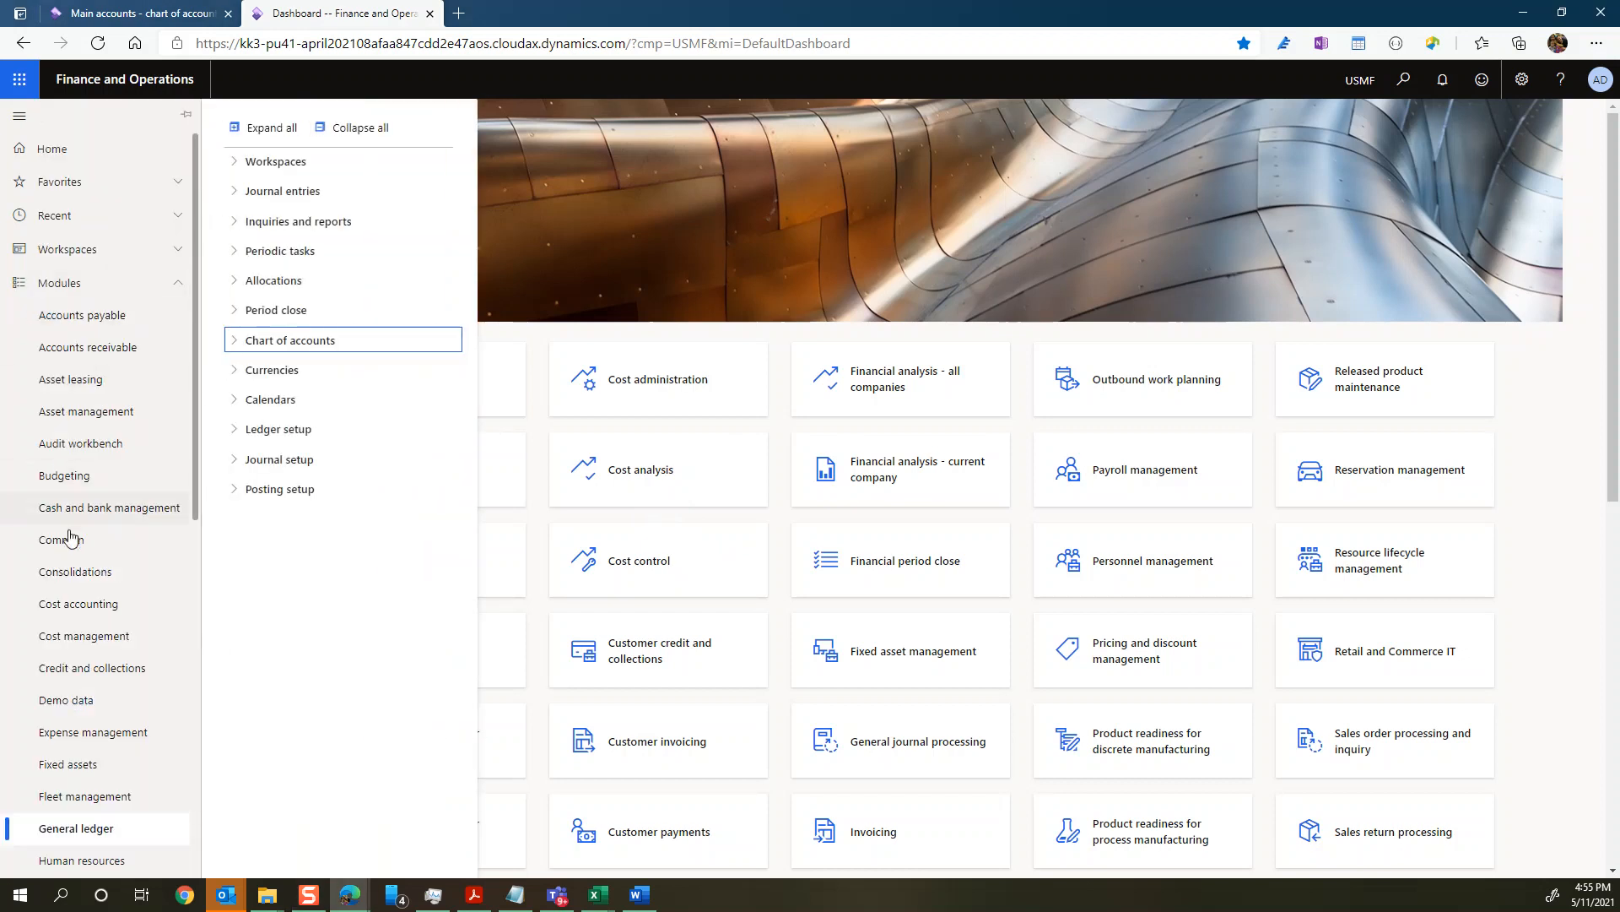
pyautogui.scroll(-3, 74, 502)
pyautogui.scroll(-2, 75, 501)
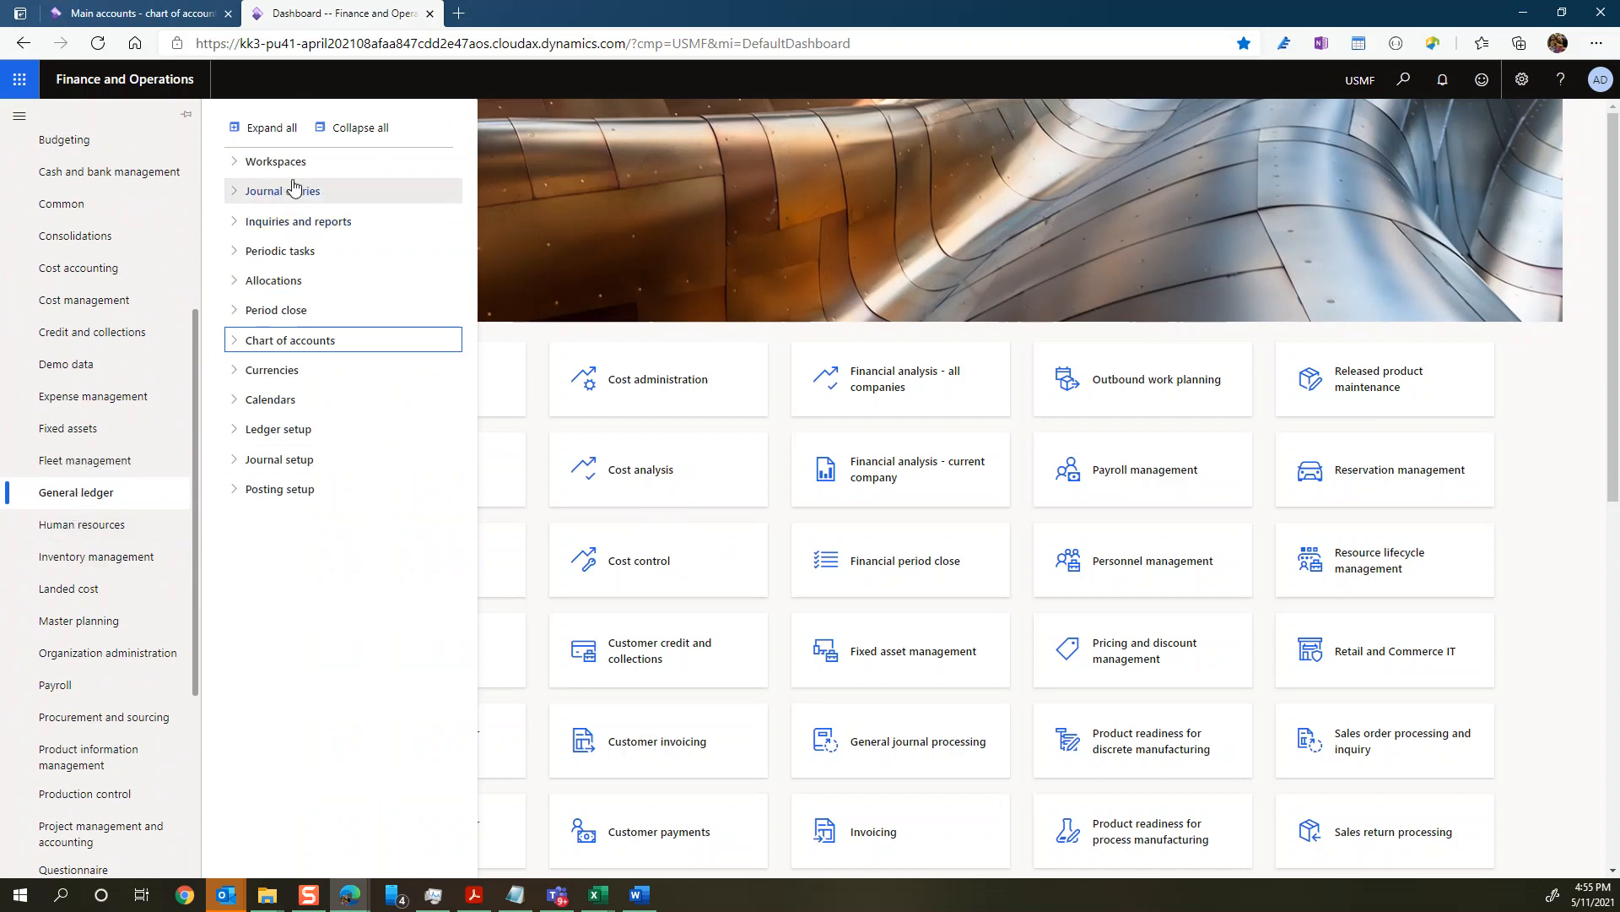
pyautogui.click(231, 346)
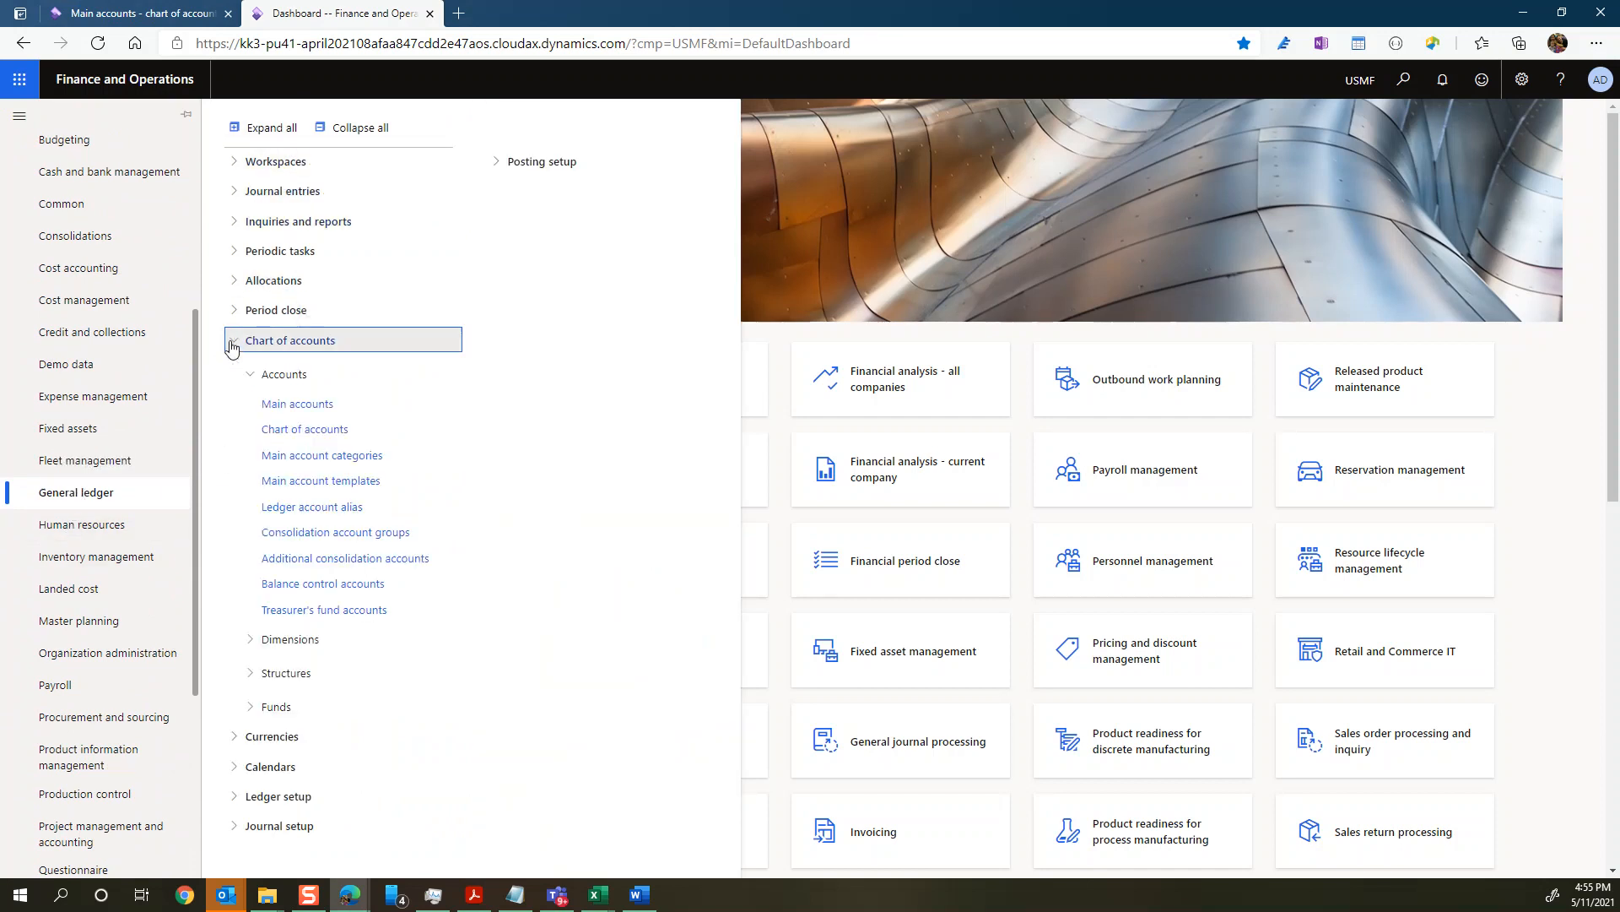
pyautogui.click(282, 407)
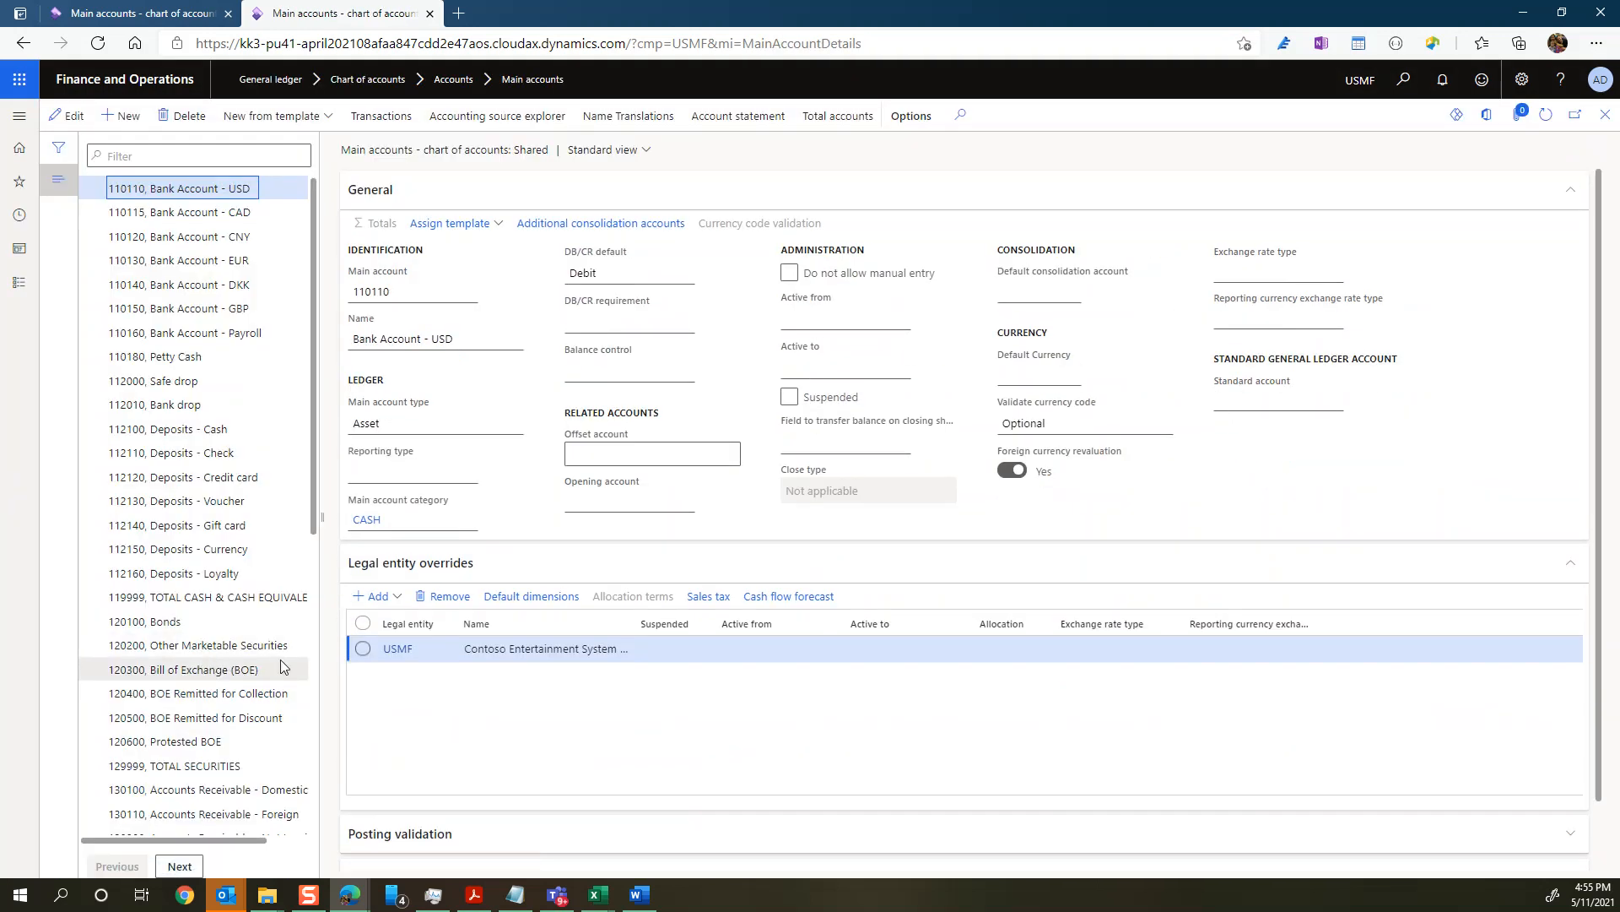
# Step: Filter the main accounts list by 6 and select account 601506, Hotel Expenses
pyautogui.scroll(-5, 160, 551)
pyautogui.scroll(-2, 160, 551)
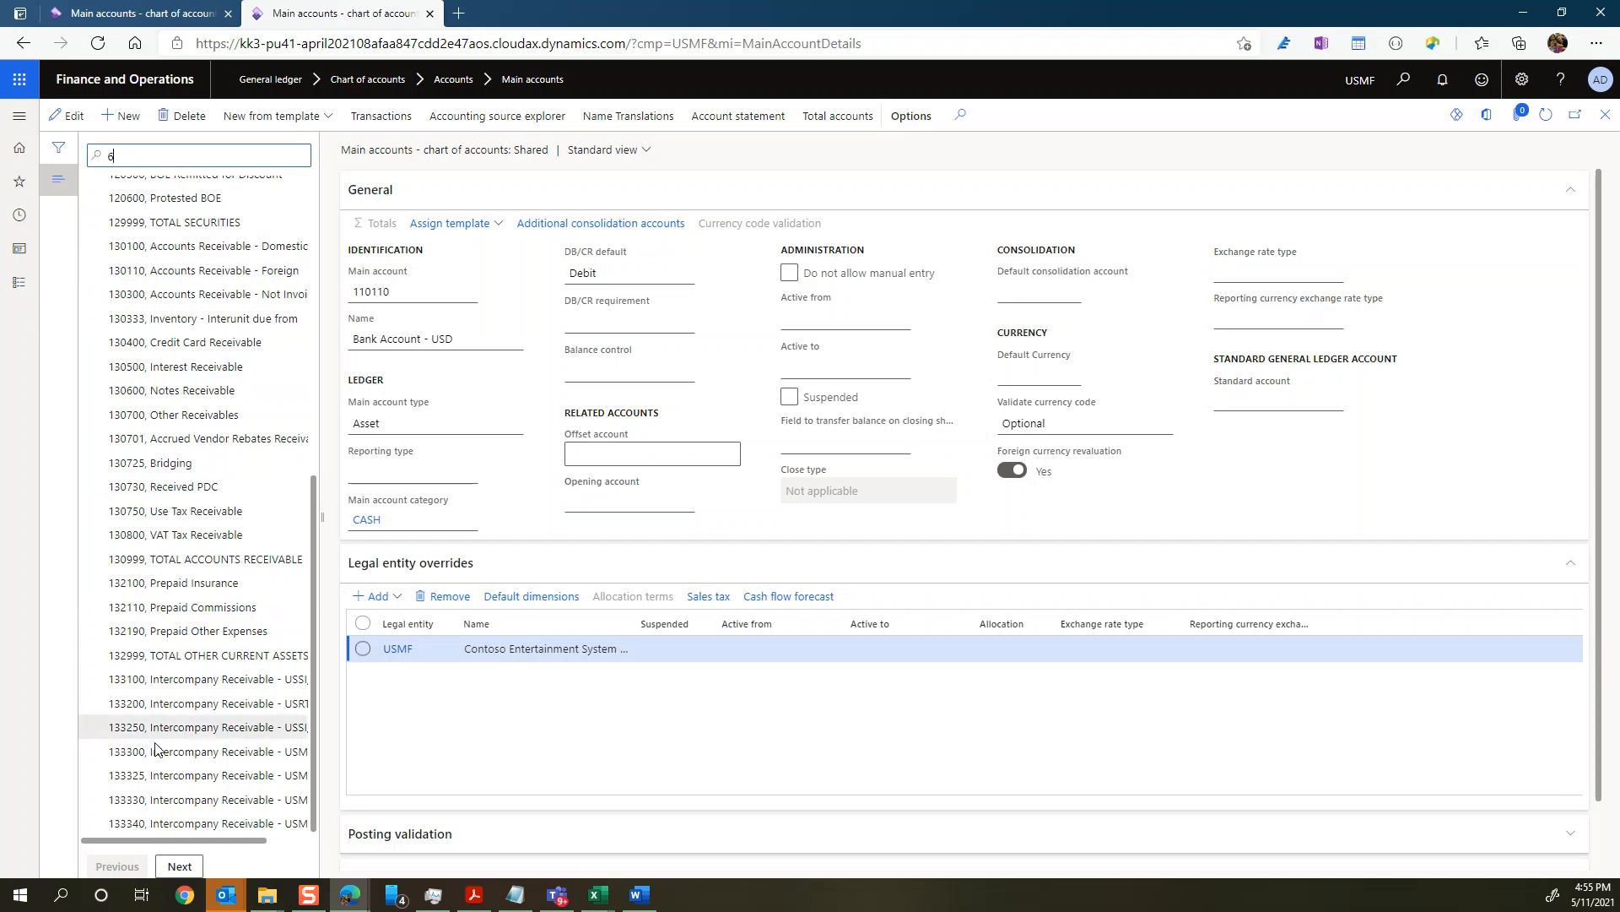
pyautogui.click(179, 866)
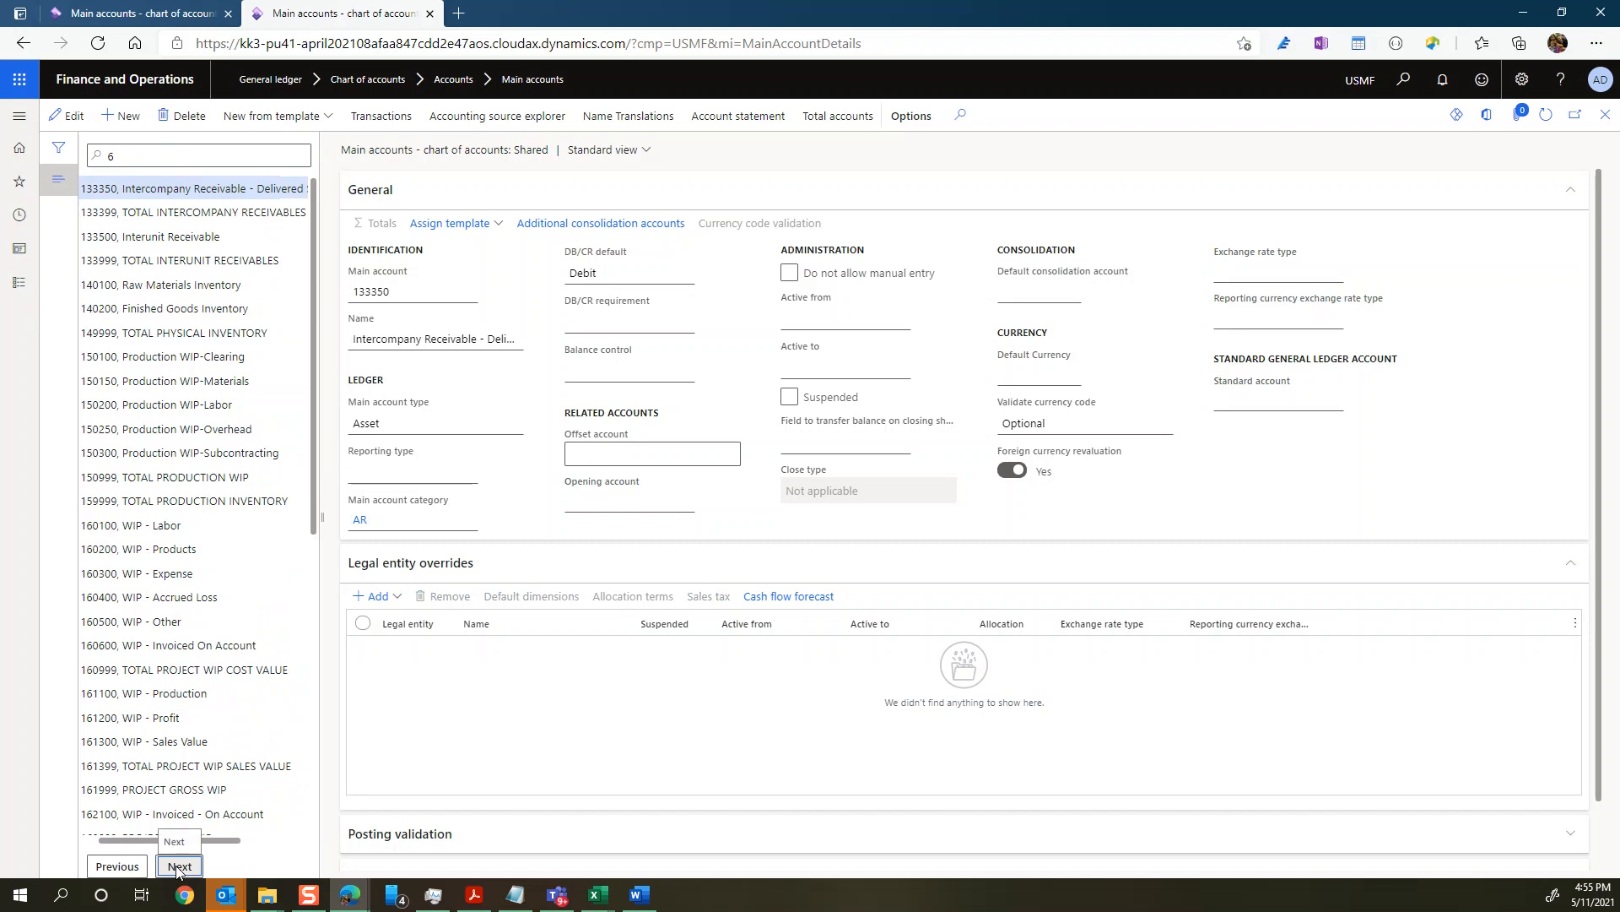
pyautogui.click(178, 867)
pyautogui.click(178, 867)
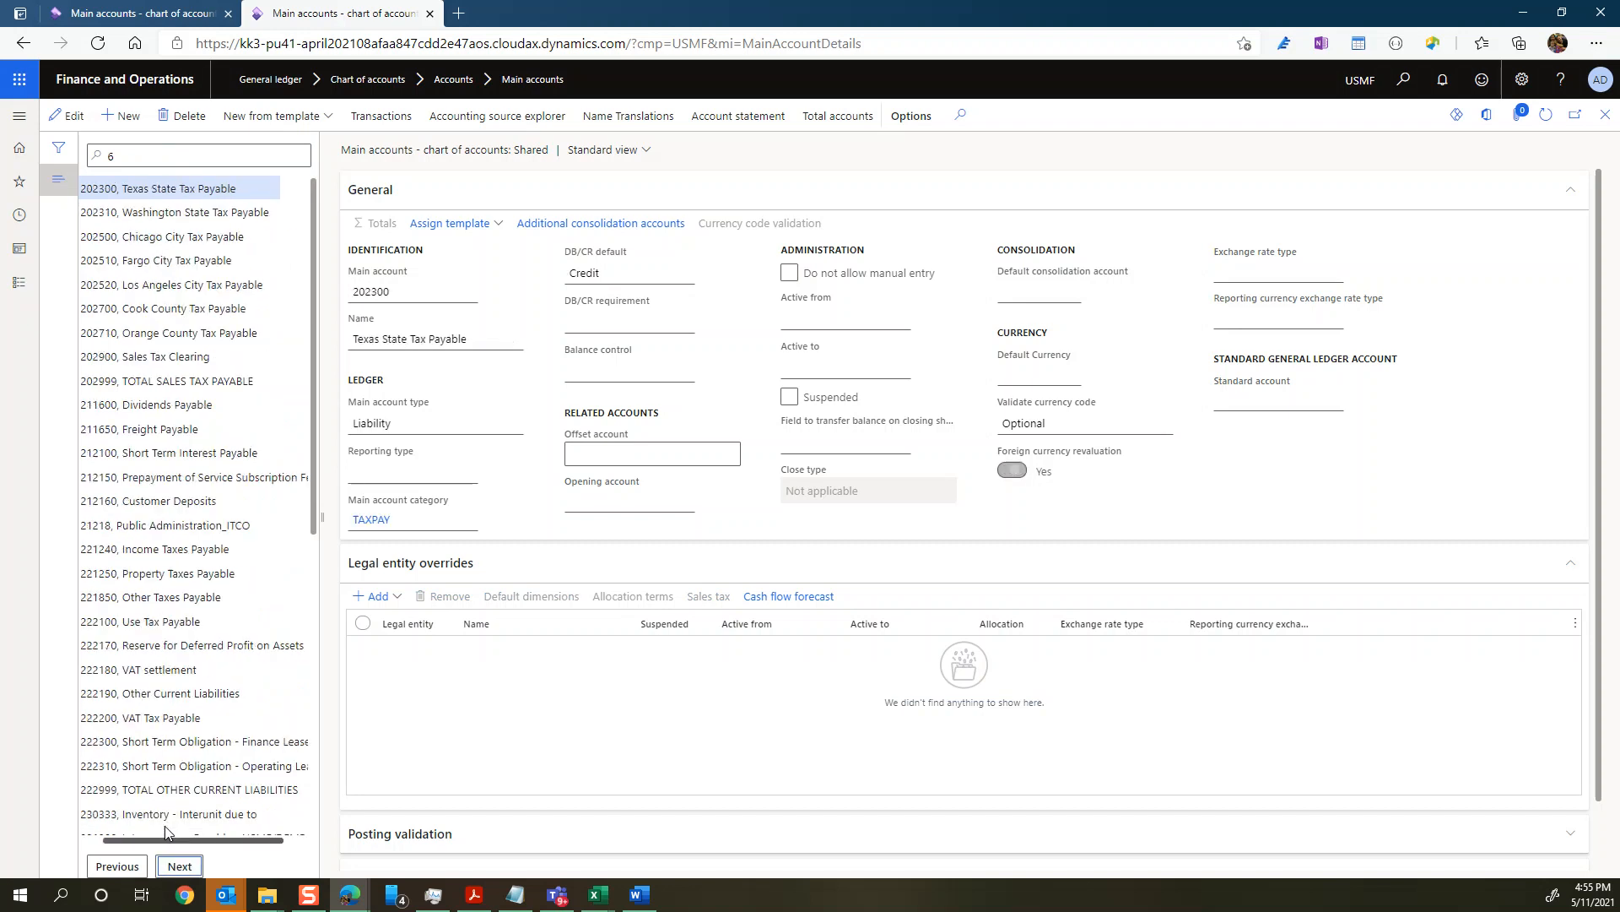
pyautogui.click(206, 147)
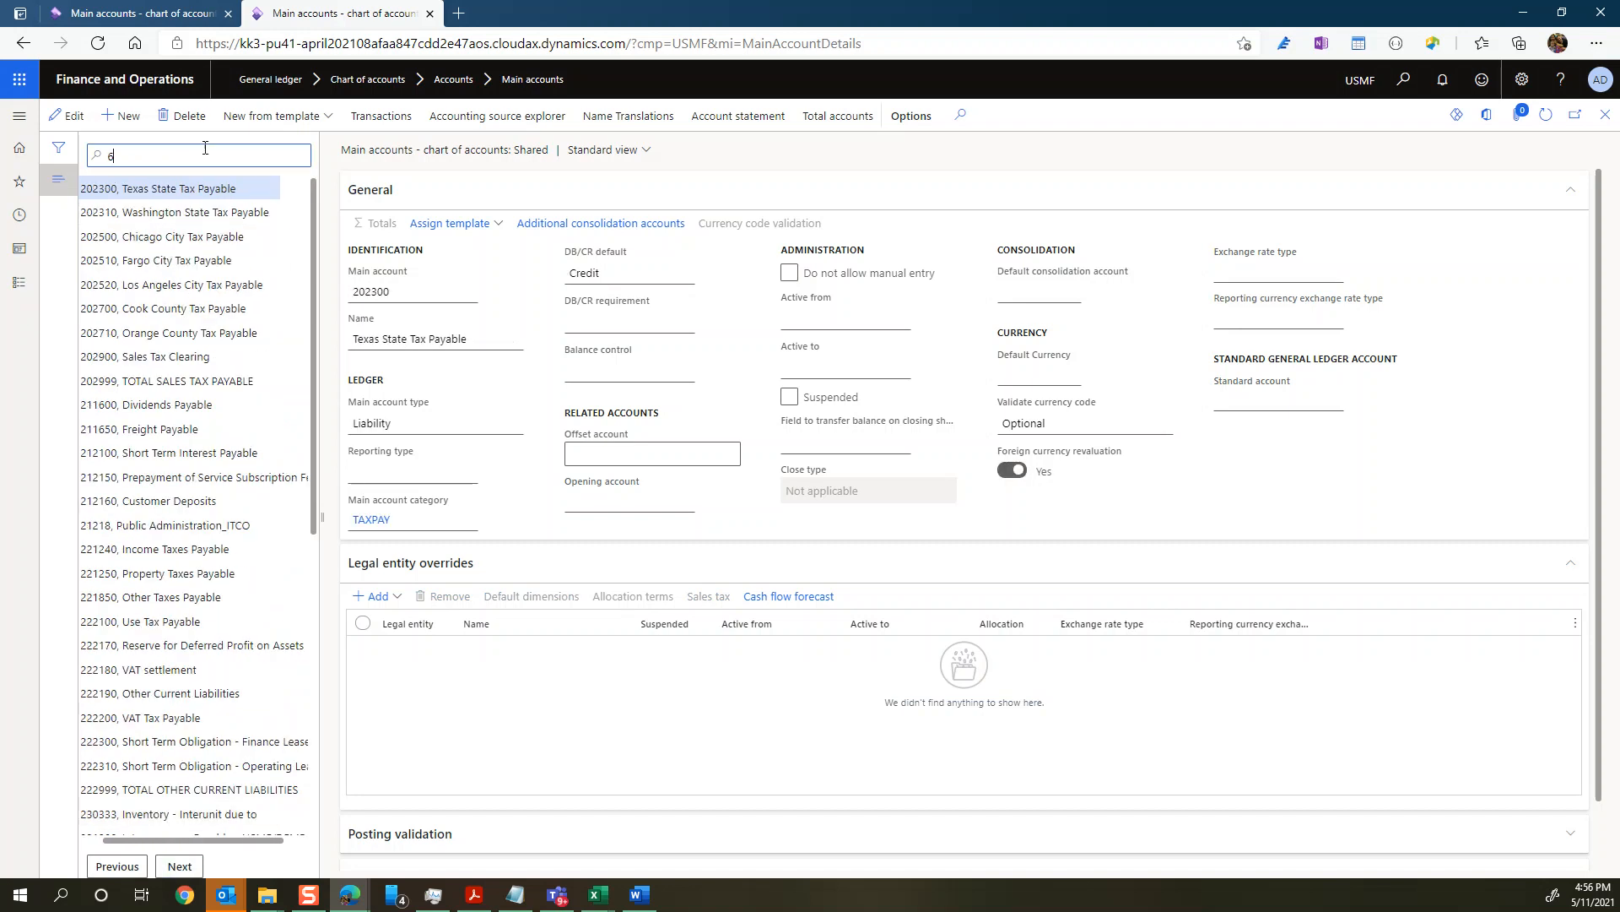
pyautogui.write('6')
pyautogui.press('Return')
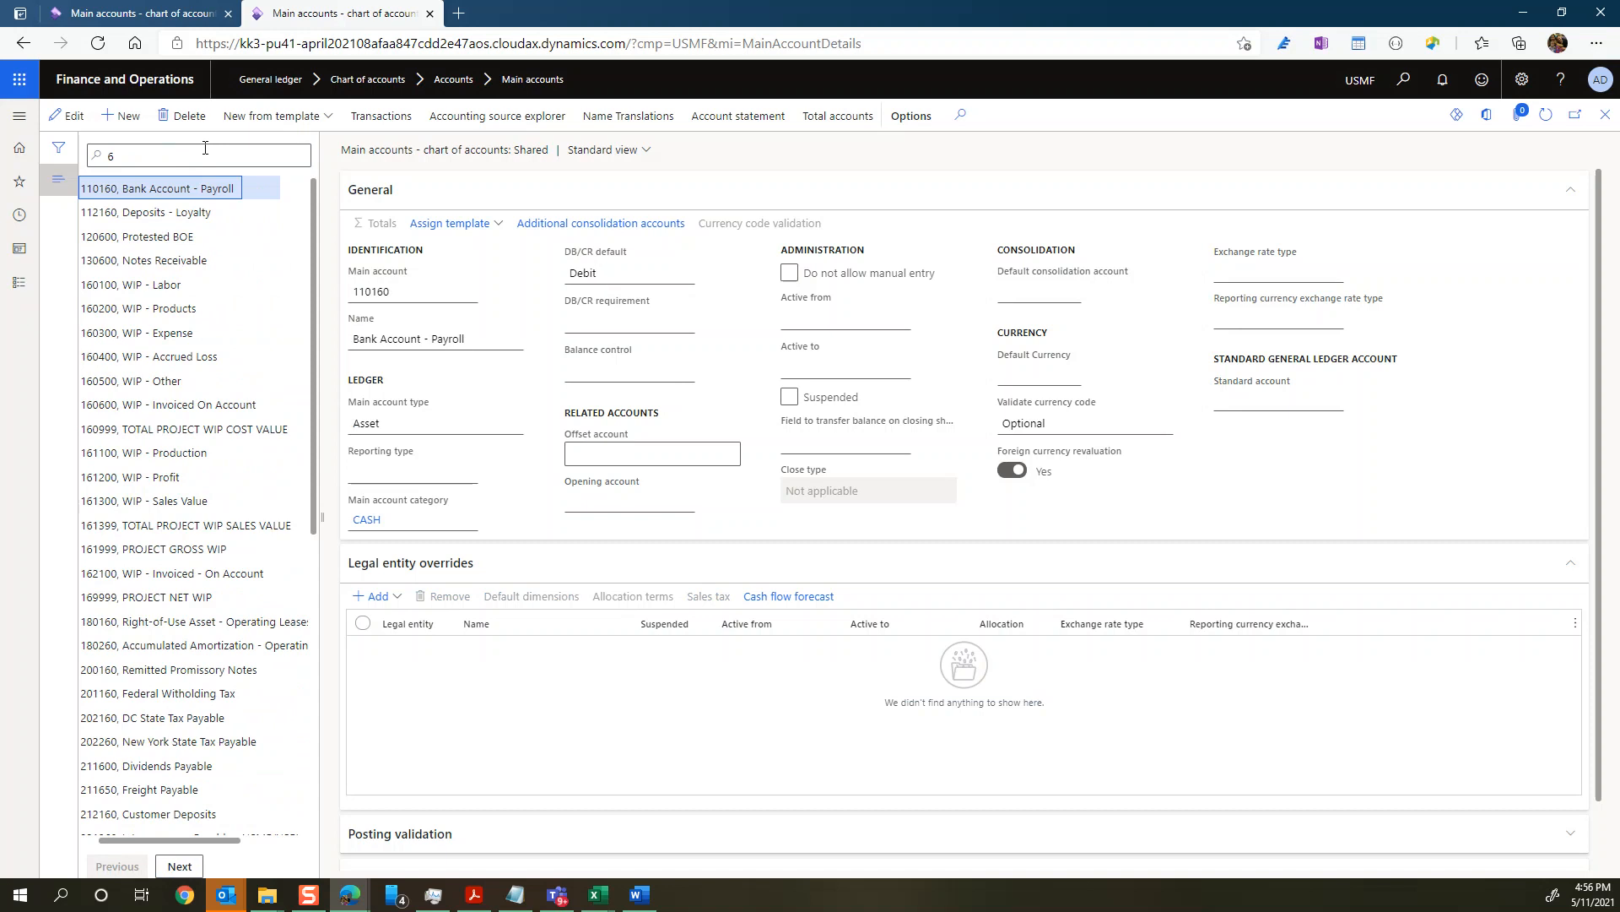
pyautogui.click(178, 868)
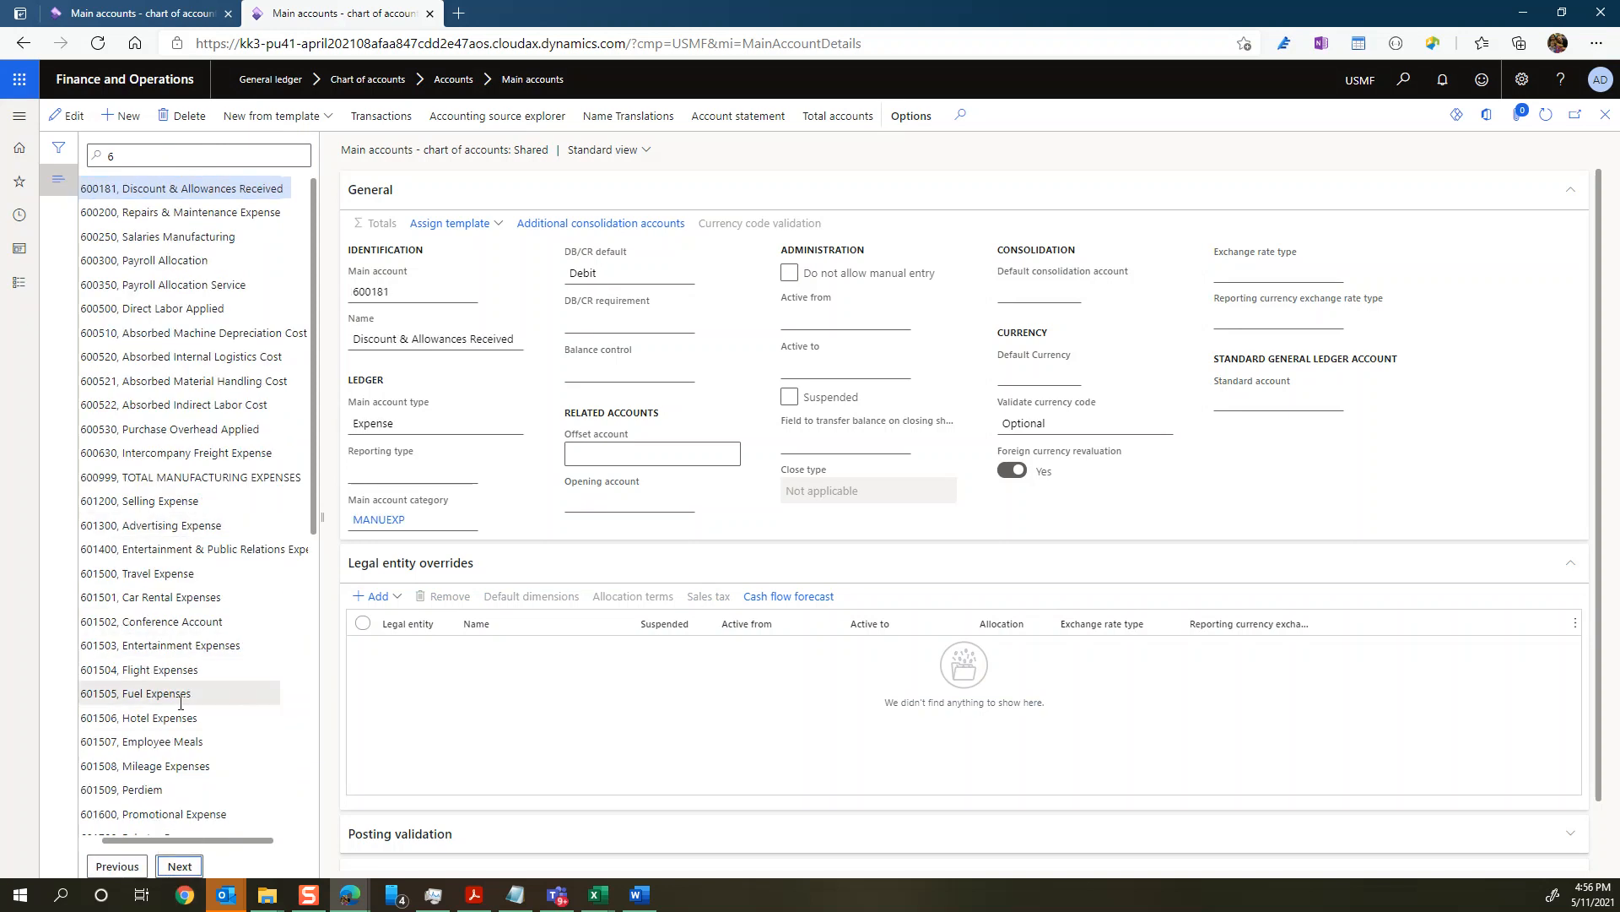
pyautogui.click(153, 718)
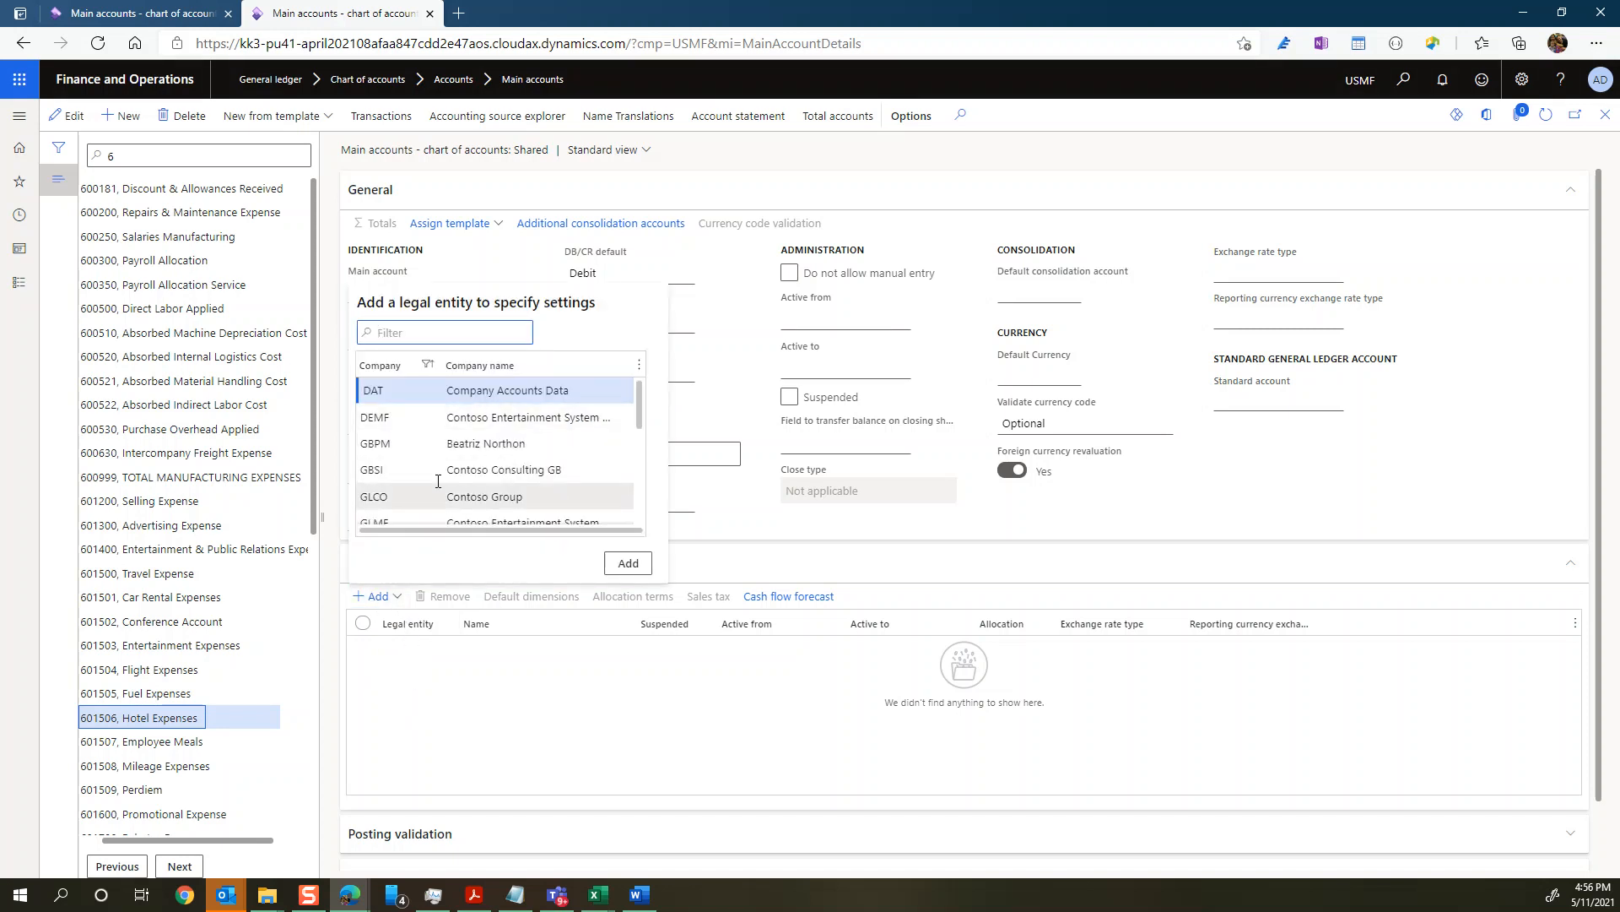
# Step: Add legal entity USMF to the legal entity overrides of the Hotel Expenses account
pyautogui.scroll(-1, 470, 448)
pyautogui.scroll(-5, 470, 448)
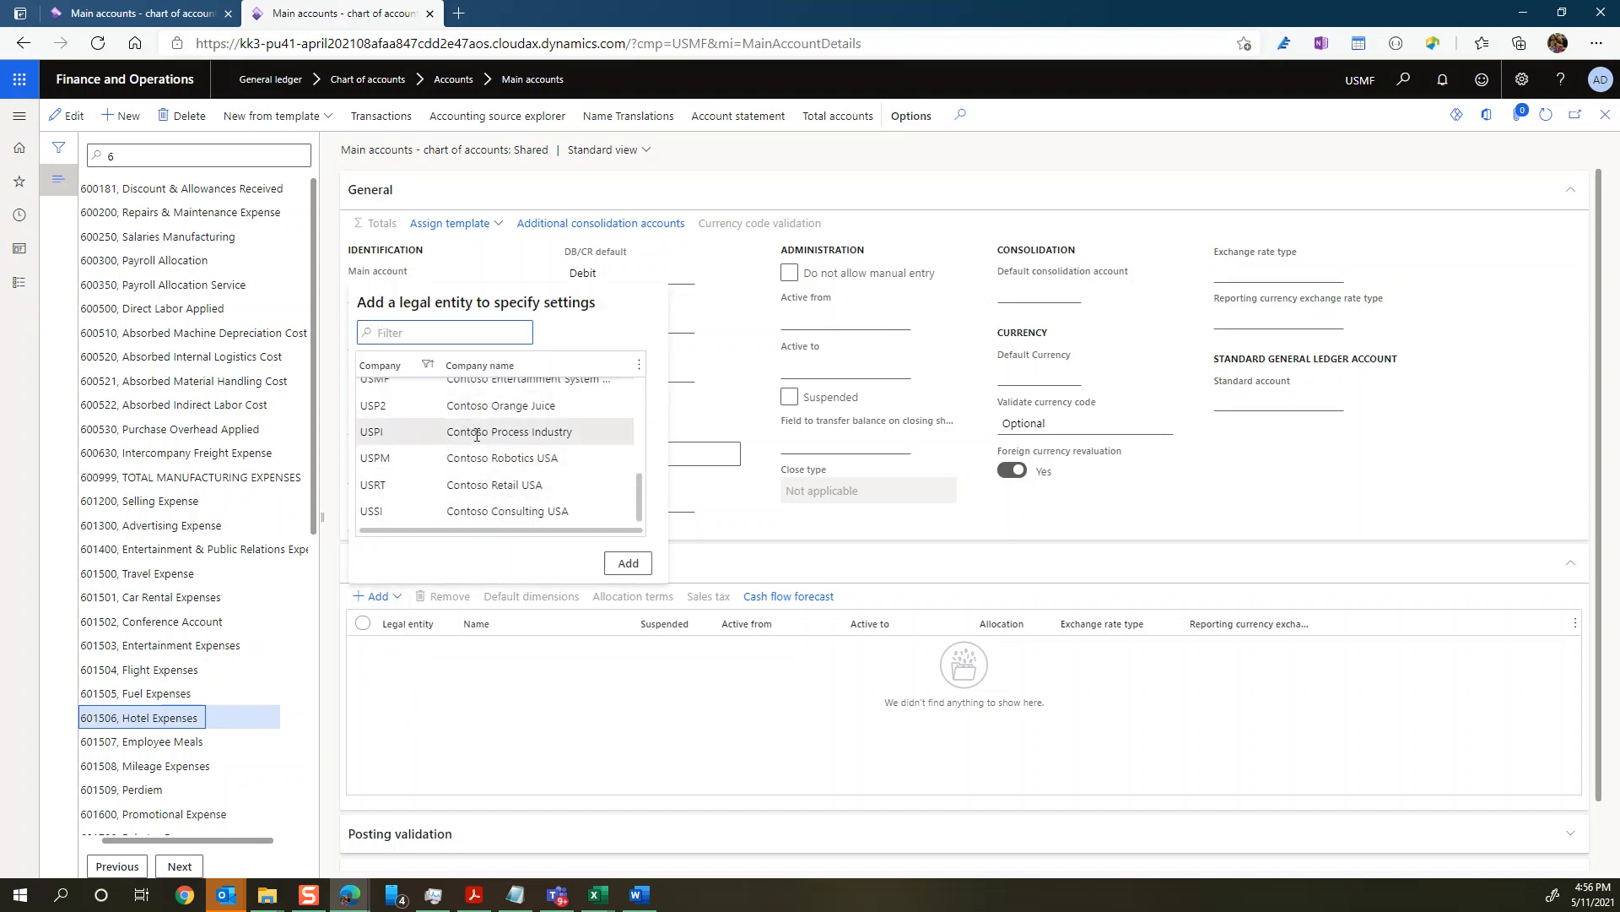
pyautogui.scroll(8, 413, 470)
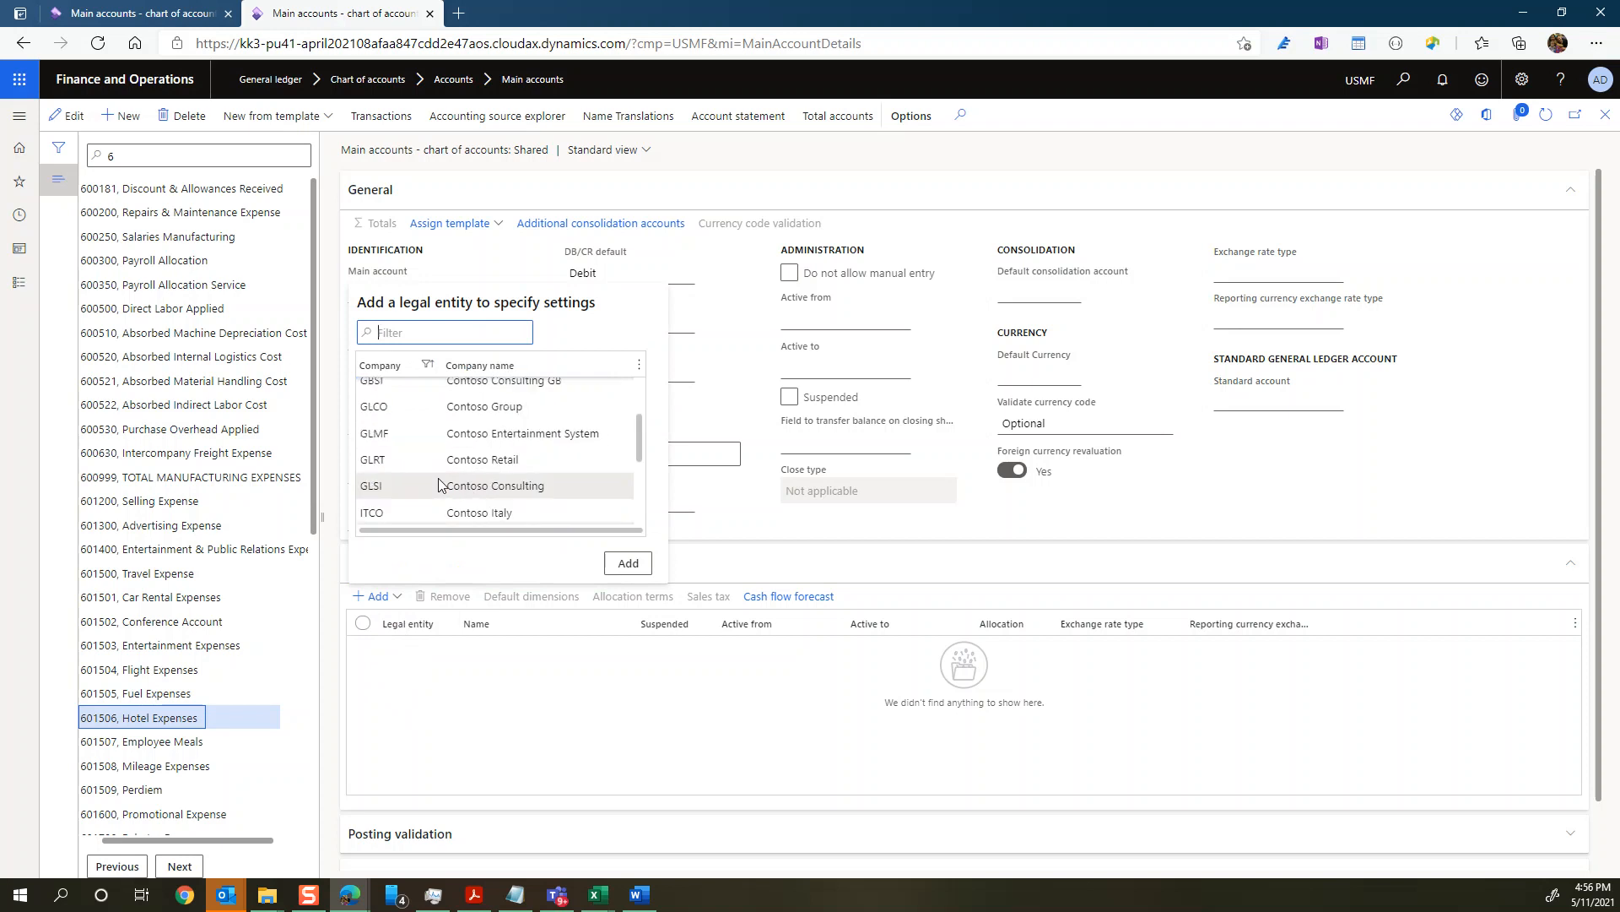
pyautogui.scroll(1, 438, 484)
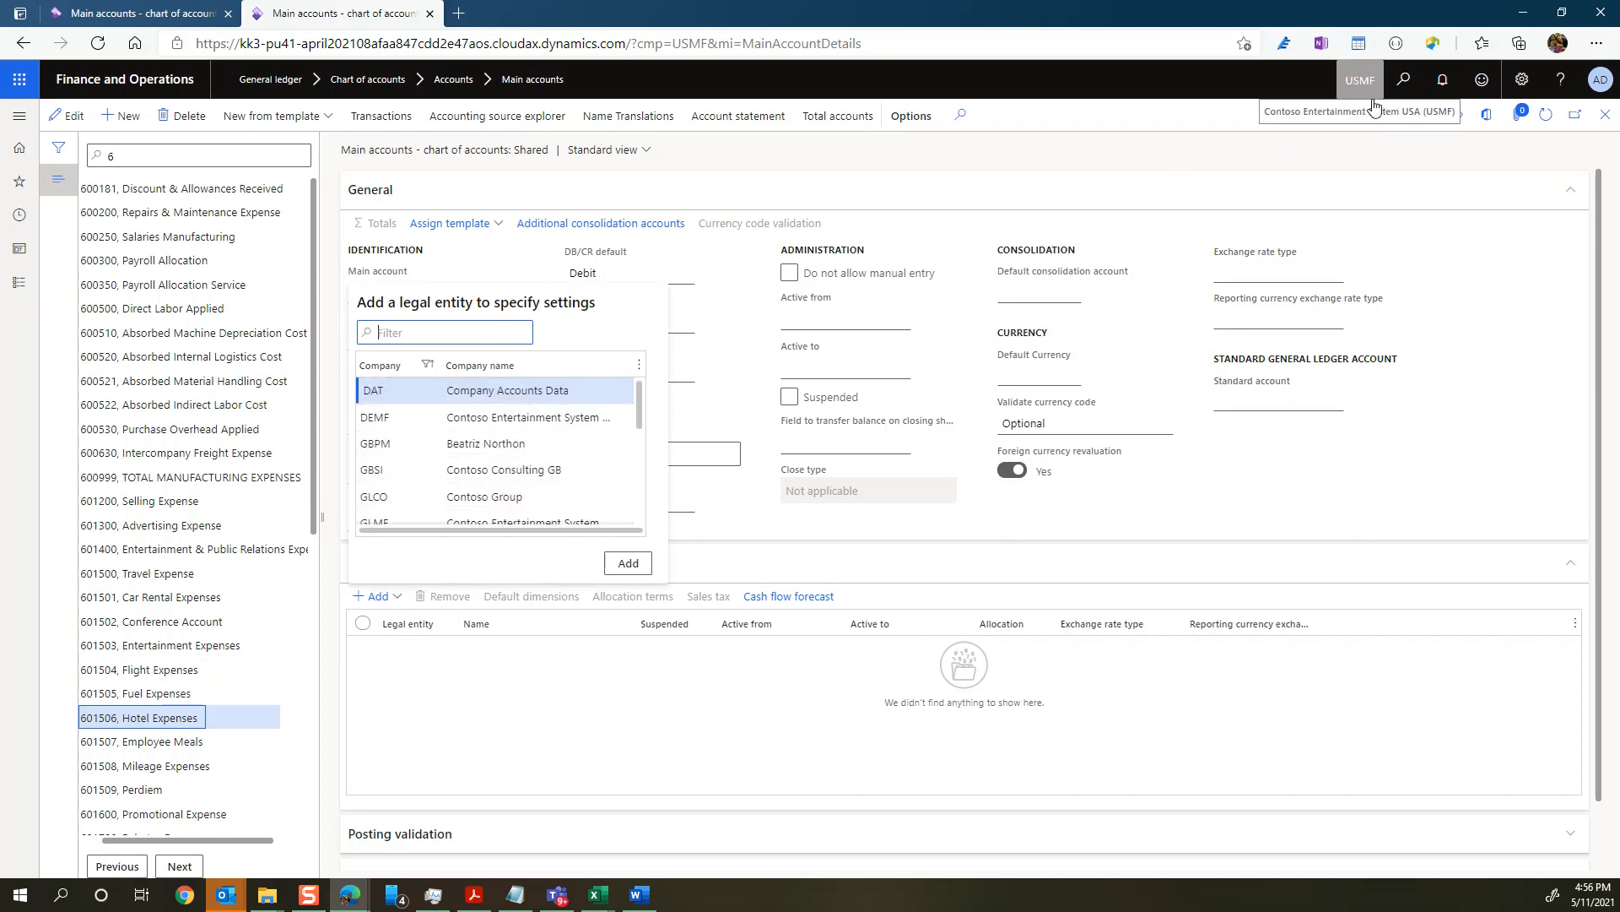
pyautogui.scroll(-1, 464, 466)
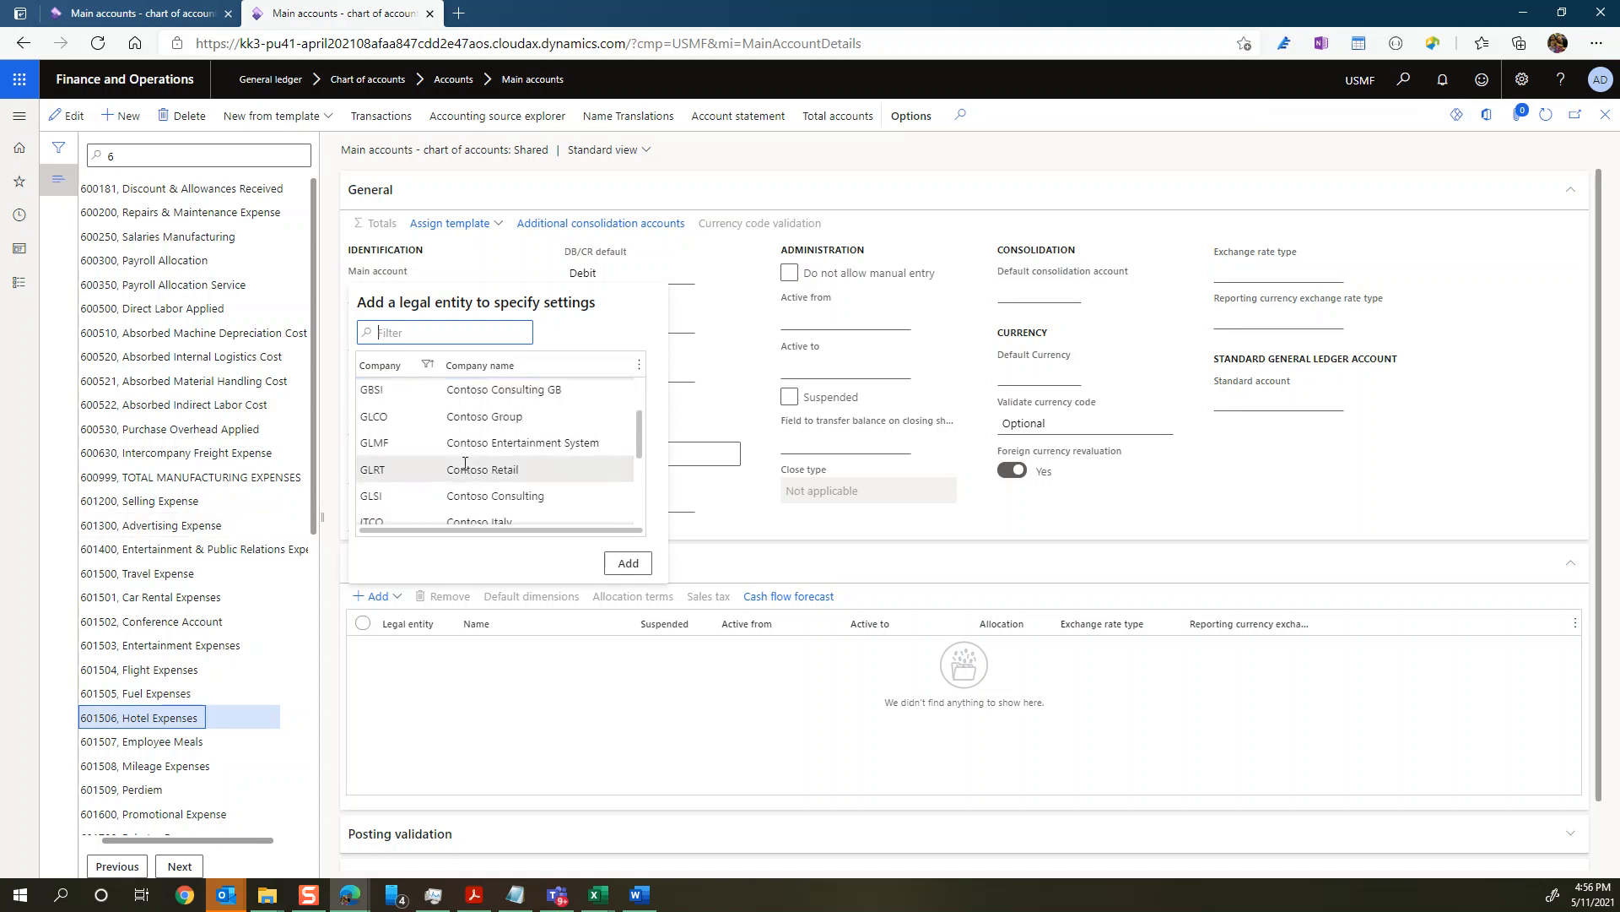
pyautogui.scroll(1, 464, 463)
pyautogui.scroll(-3, 464, 463)
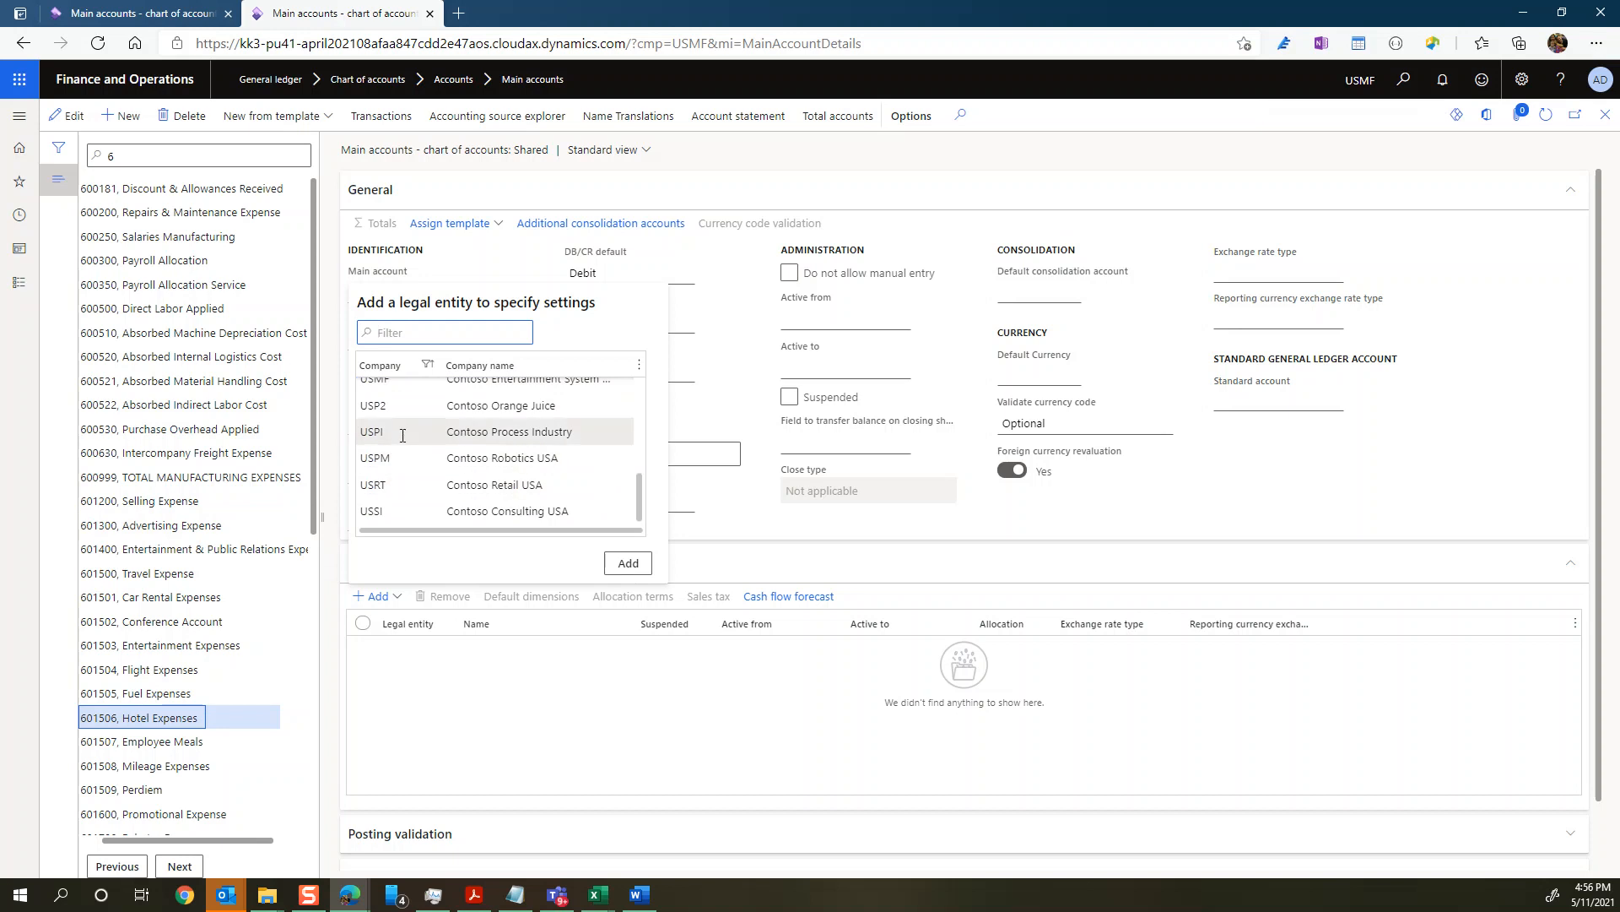
pyautogui.scroll(1, 404, 460)
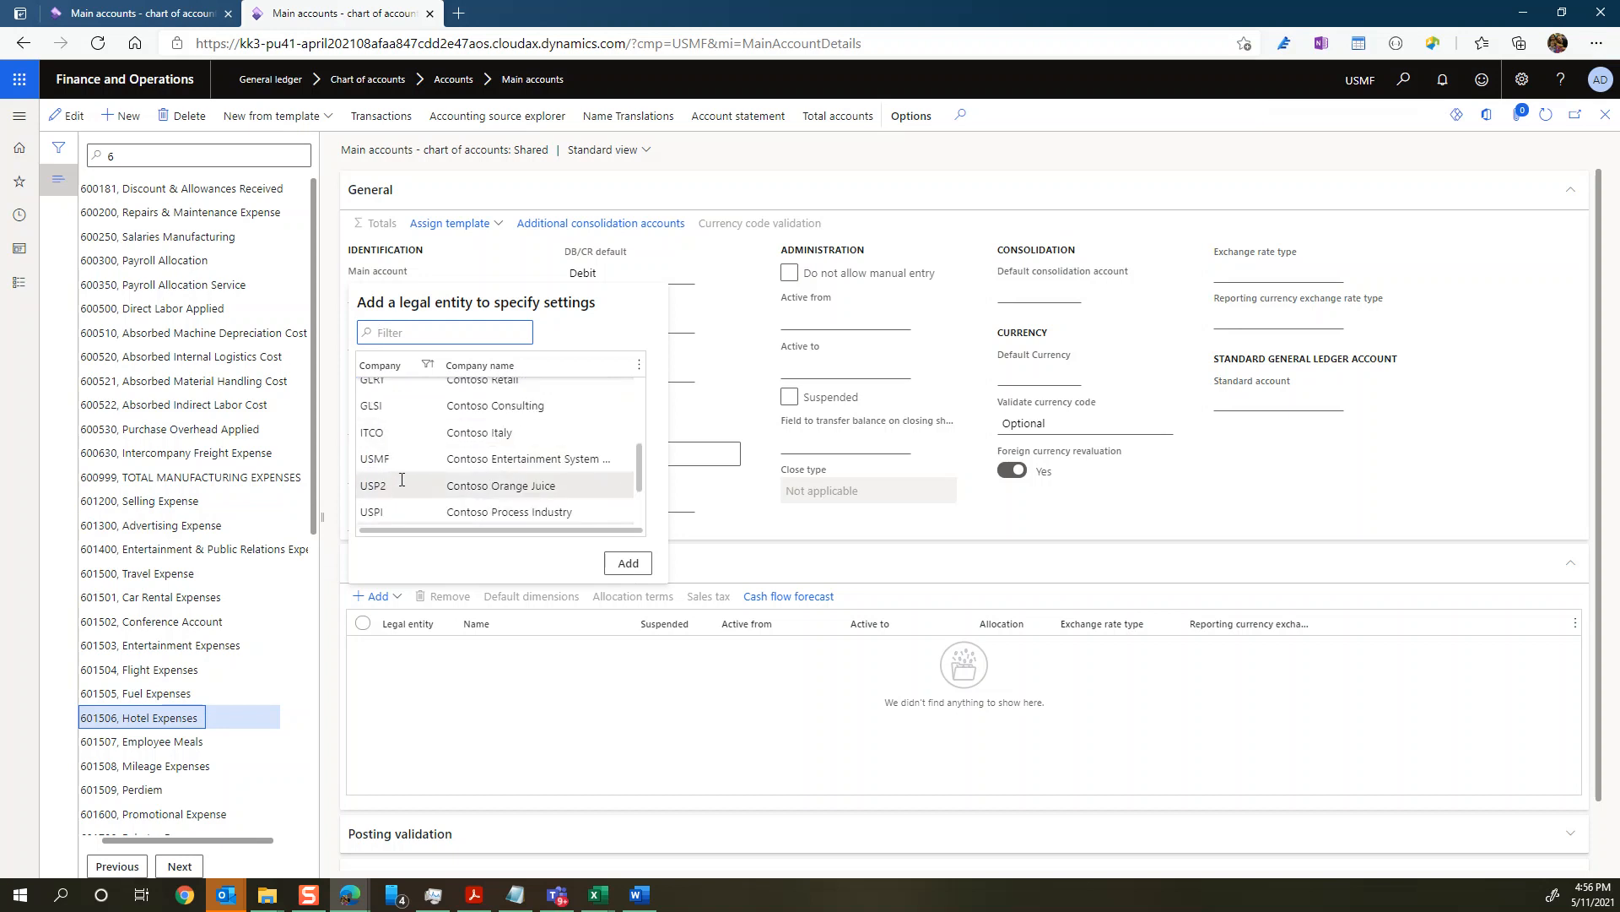
pyautogui.click(404, 463)
pyautogui.click(628, 563)
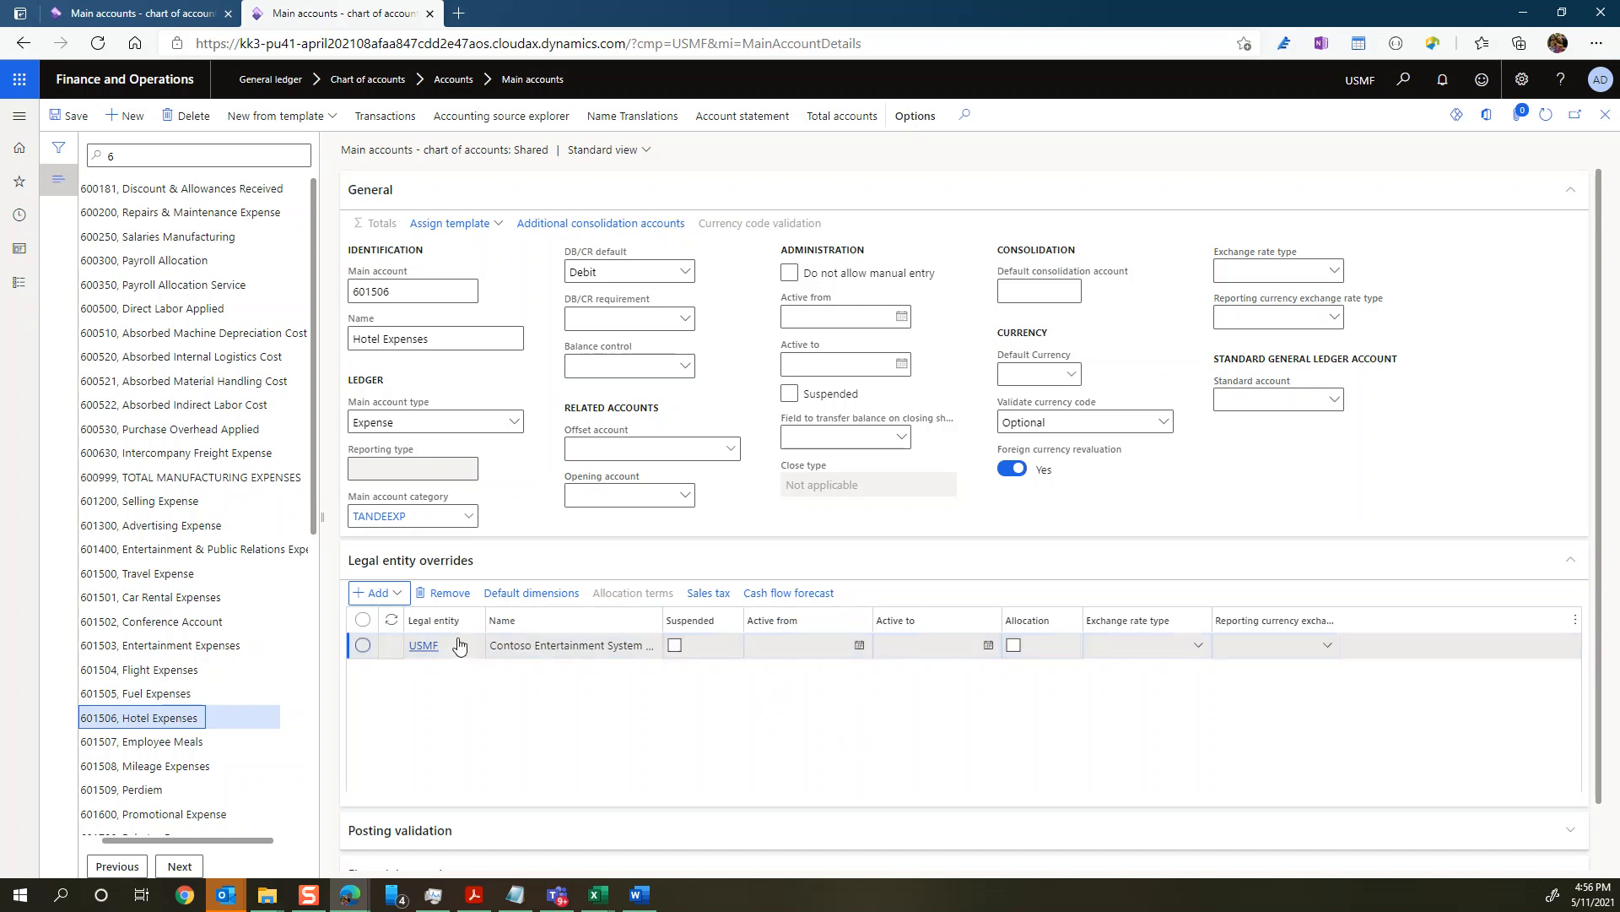
# Step: Open the default financial dimensions for the USMF override and set BusinessUnit to Fixed value
pyautogui.click(524, 594)
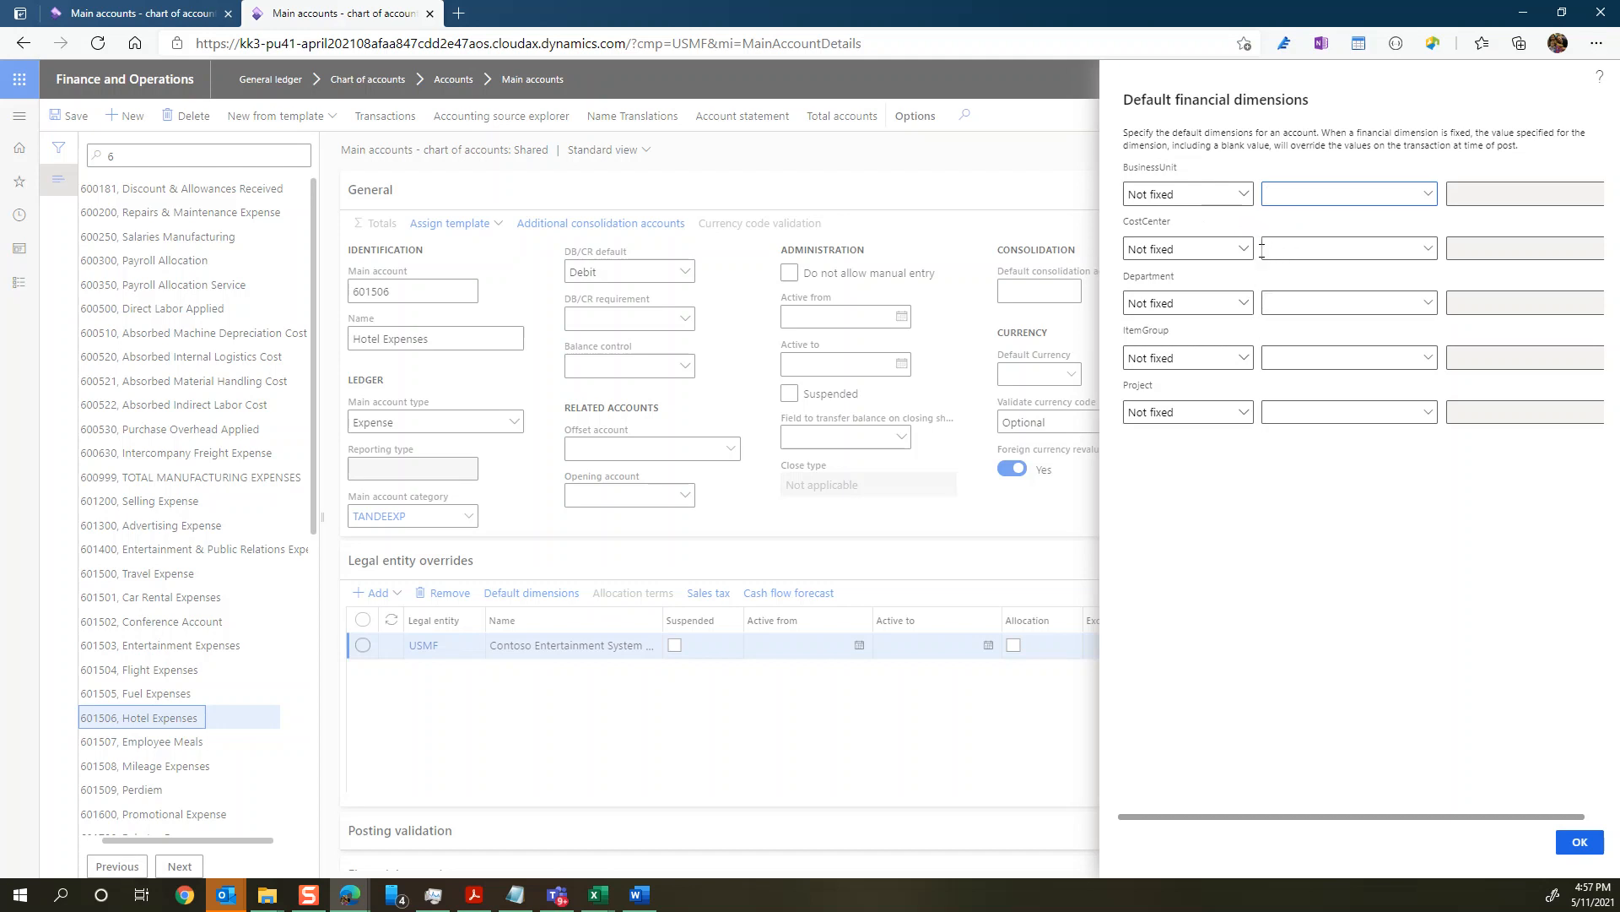
pyautogui.click(1242, 196)
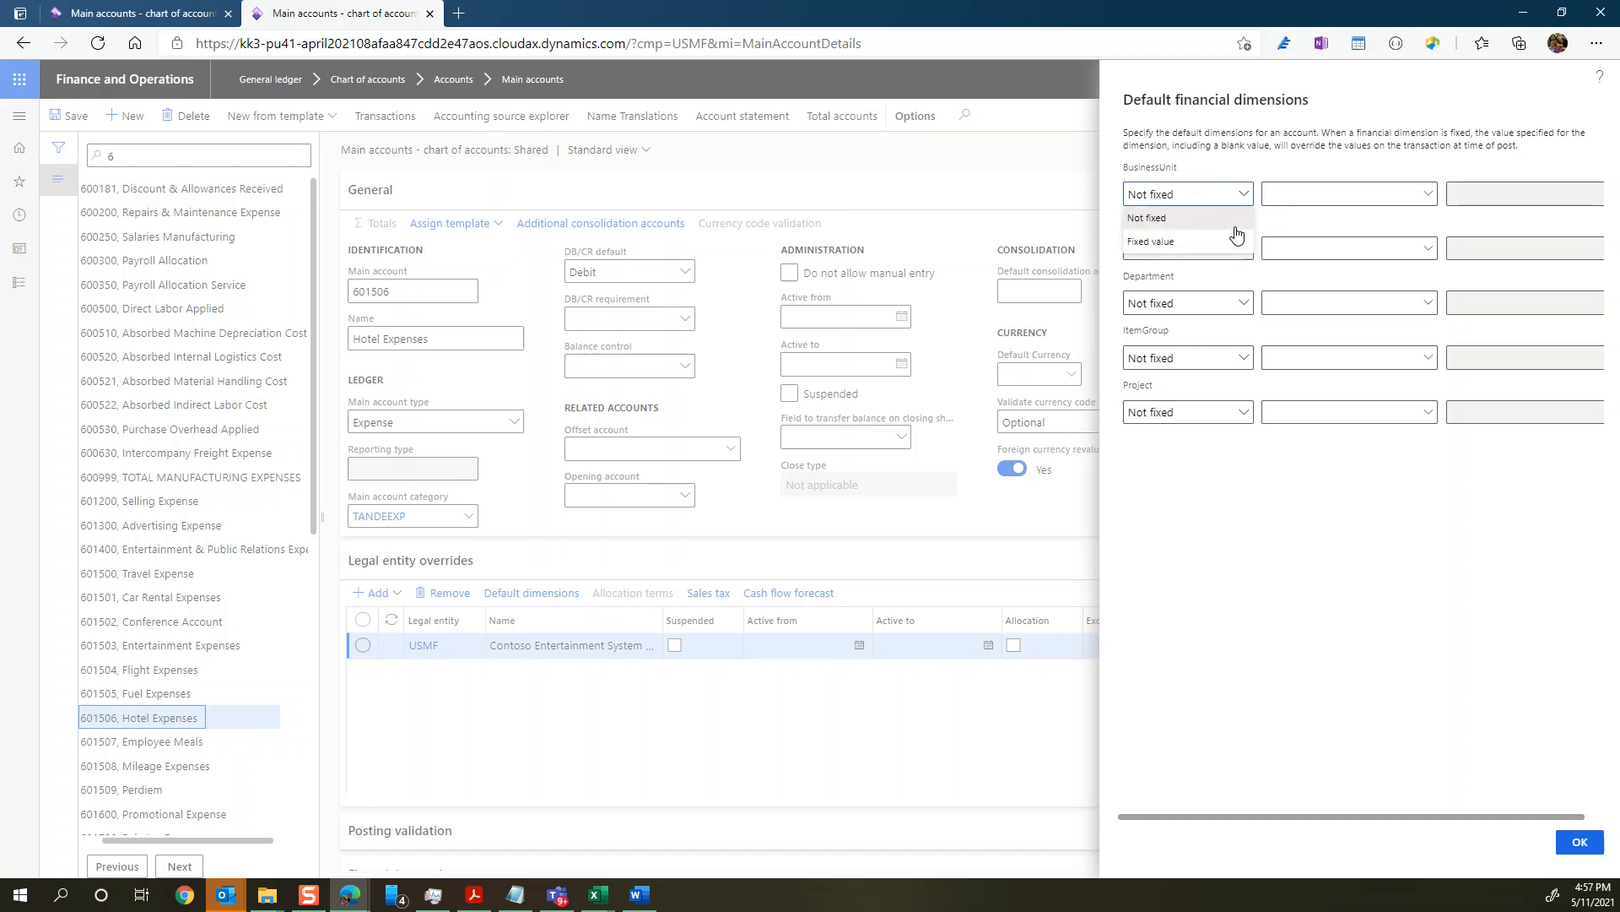
pyautogui.click(1294, 224)
pyautogui.click(1293, 197)
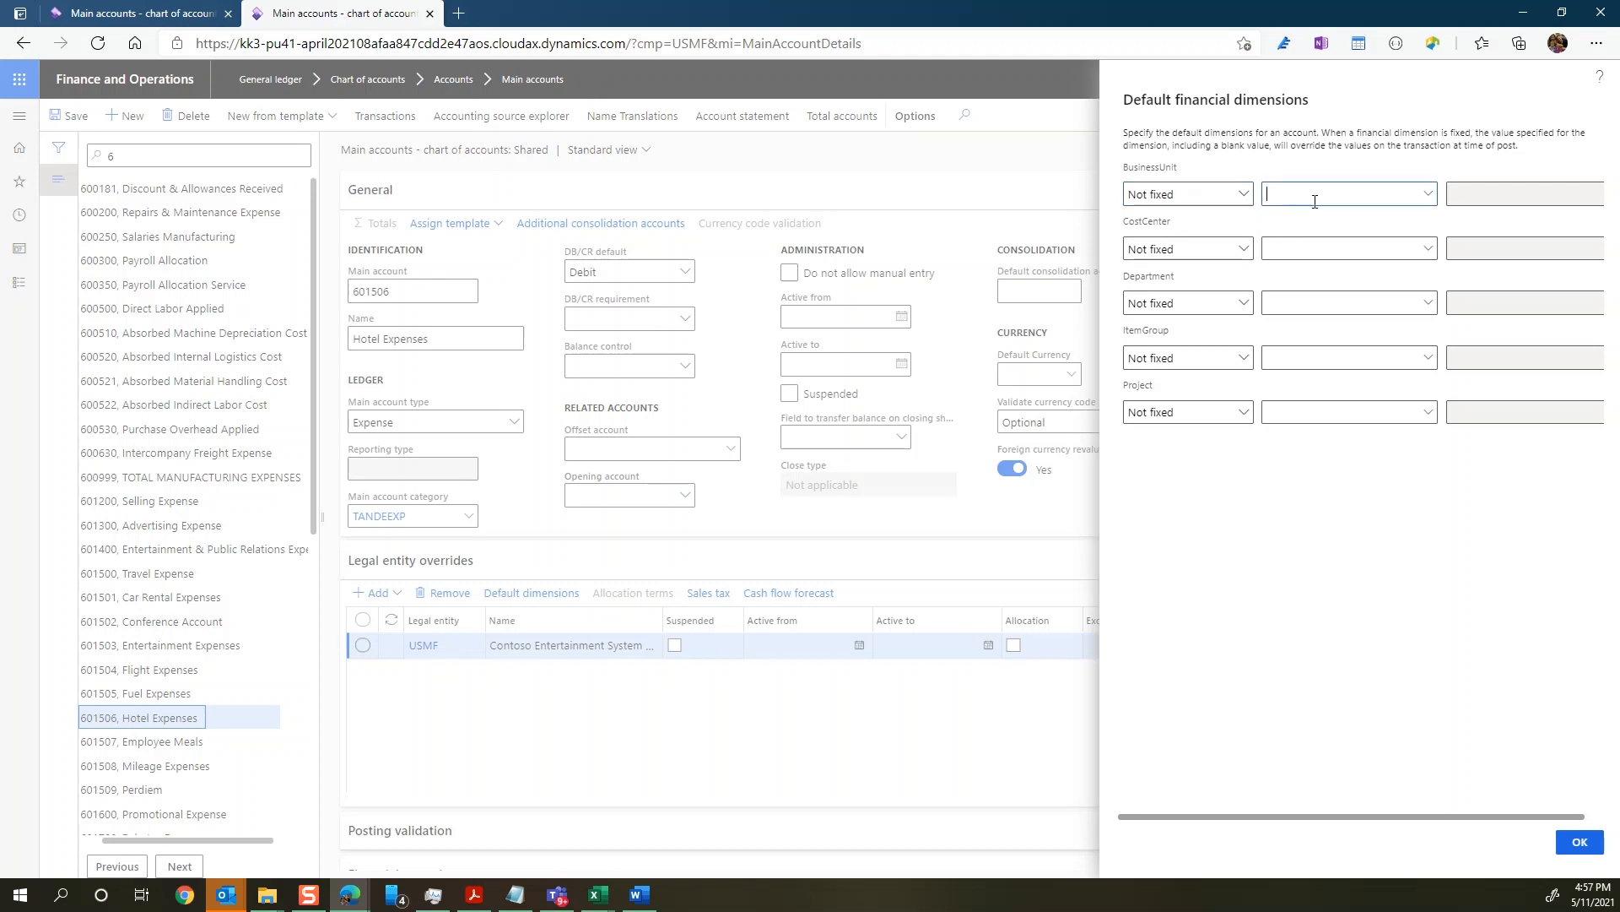
pyautogui.click(1427, 199)
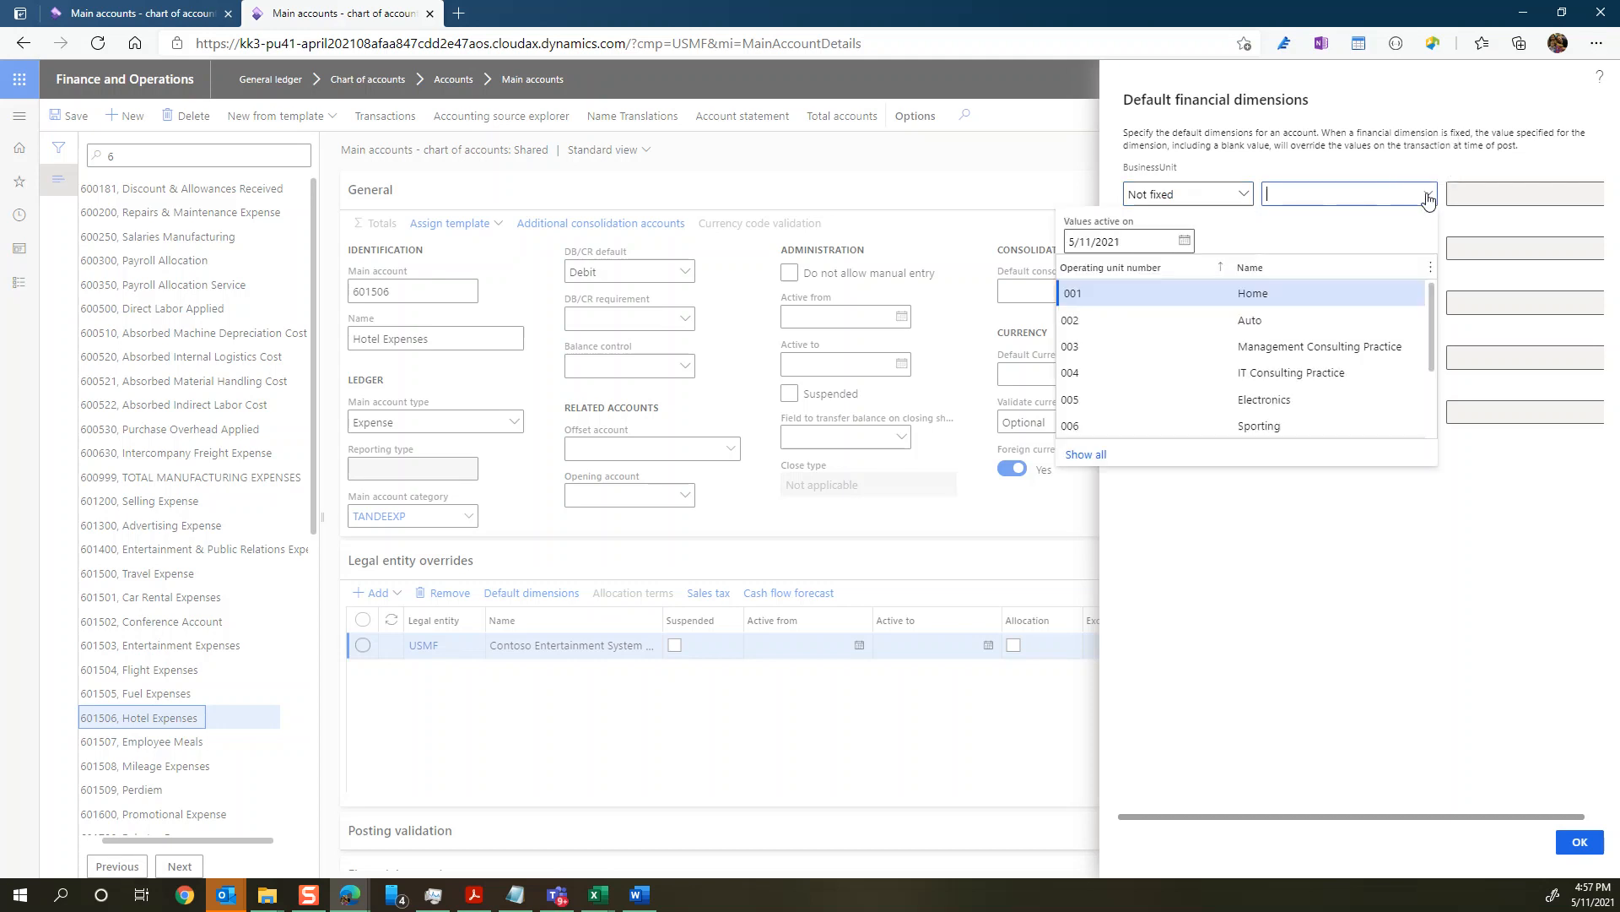
pyautogui.click(1245, 196)
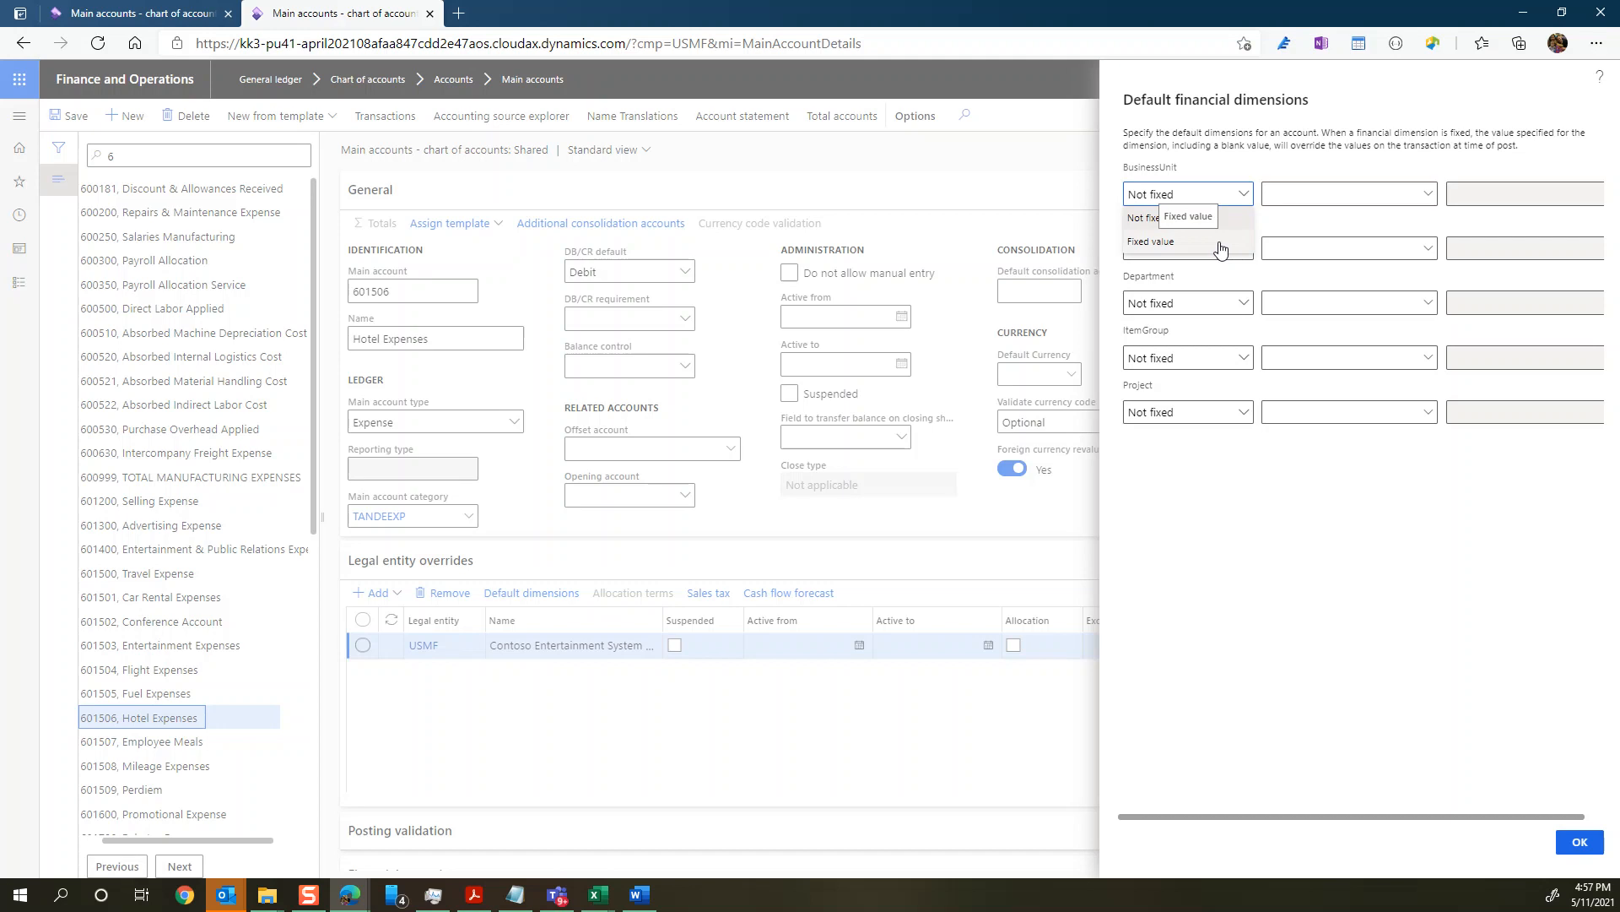
pyautogui.click(1219, 245)
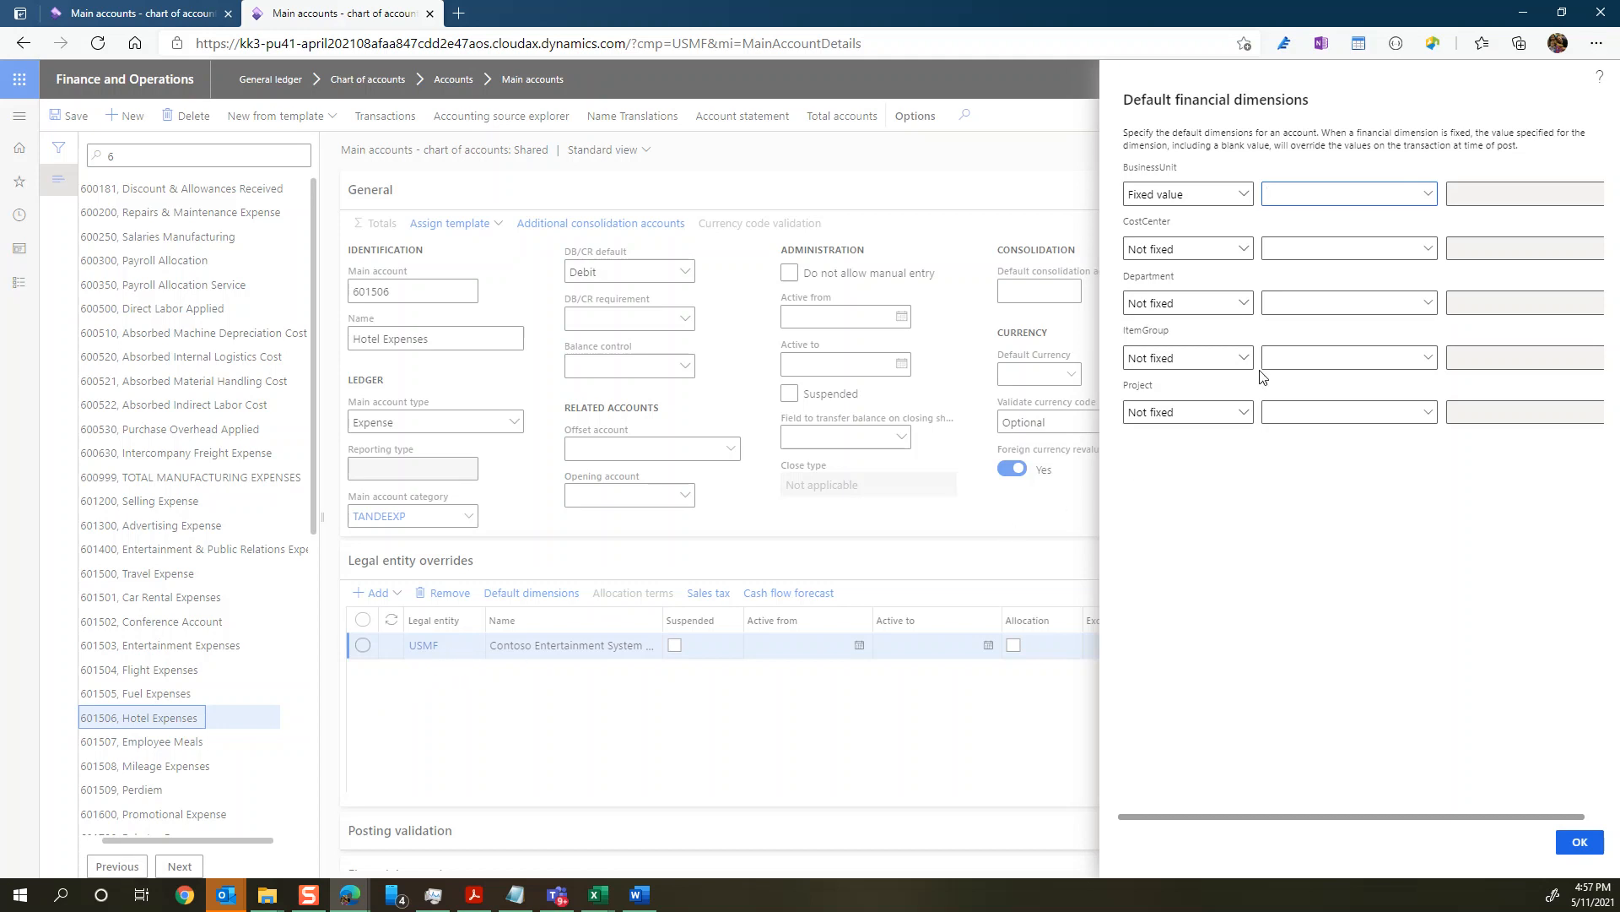
# Step: Choose 006, Sporting, as the BusinessUnit value and clear the Department default value
pyautogui.click(1426, 194)
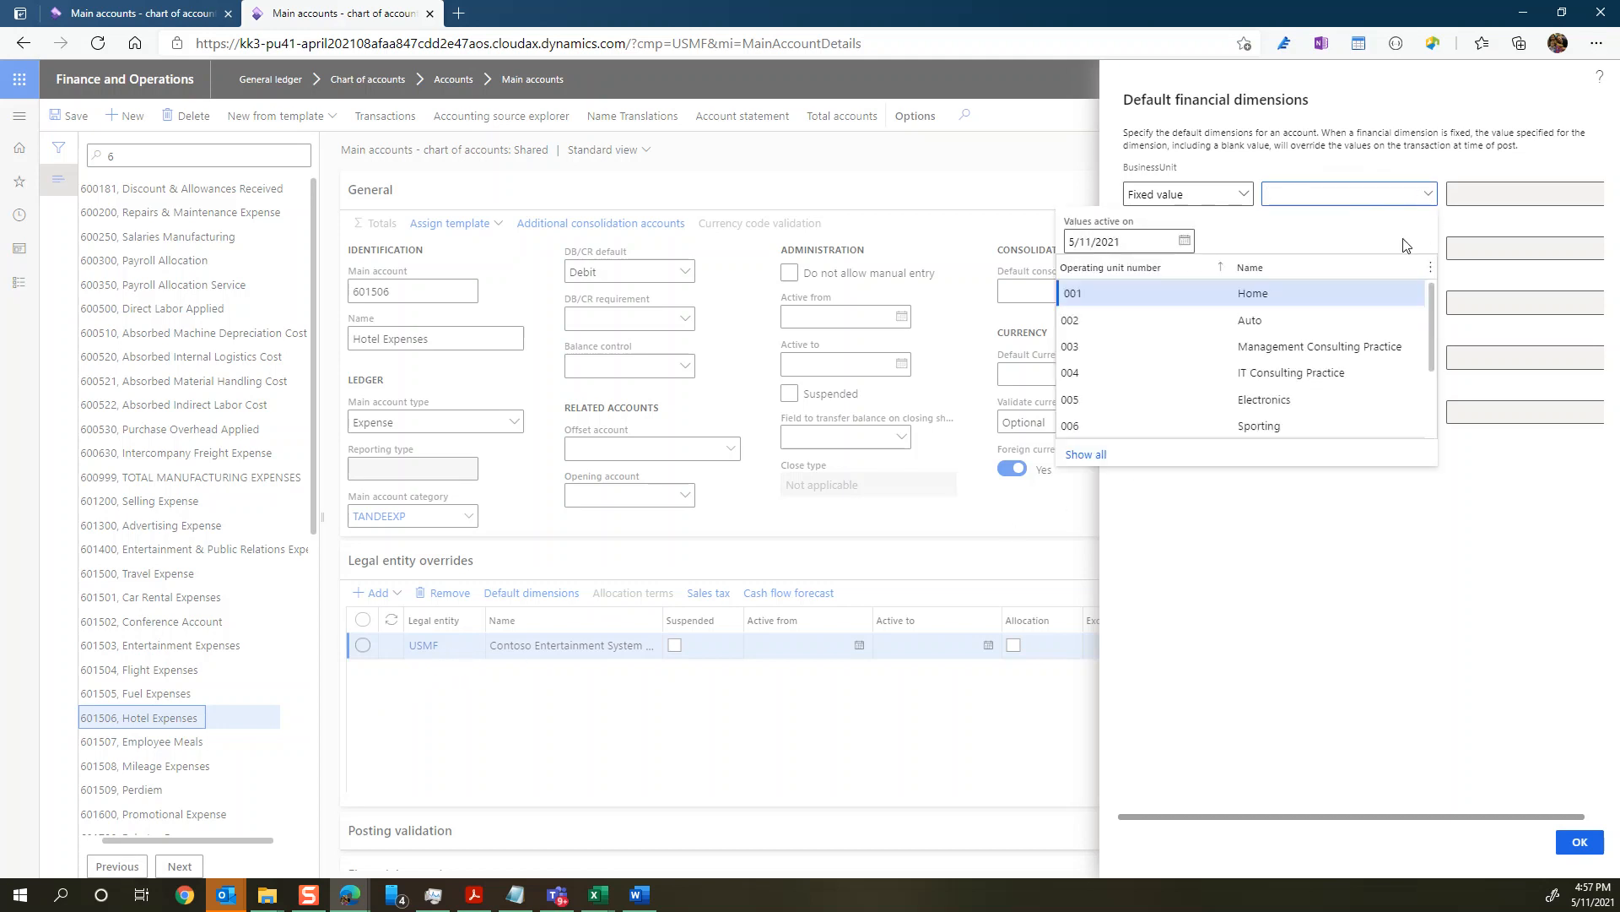
pyautogui.click(1153, 325)
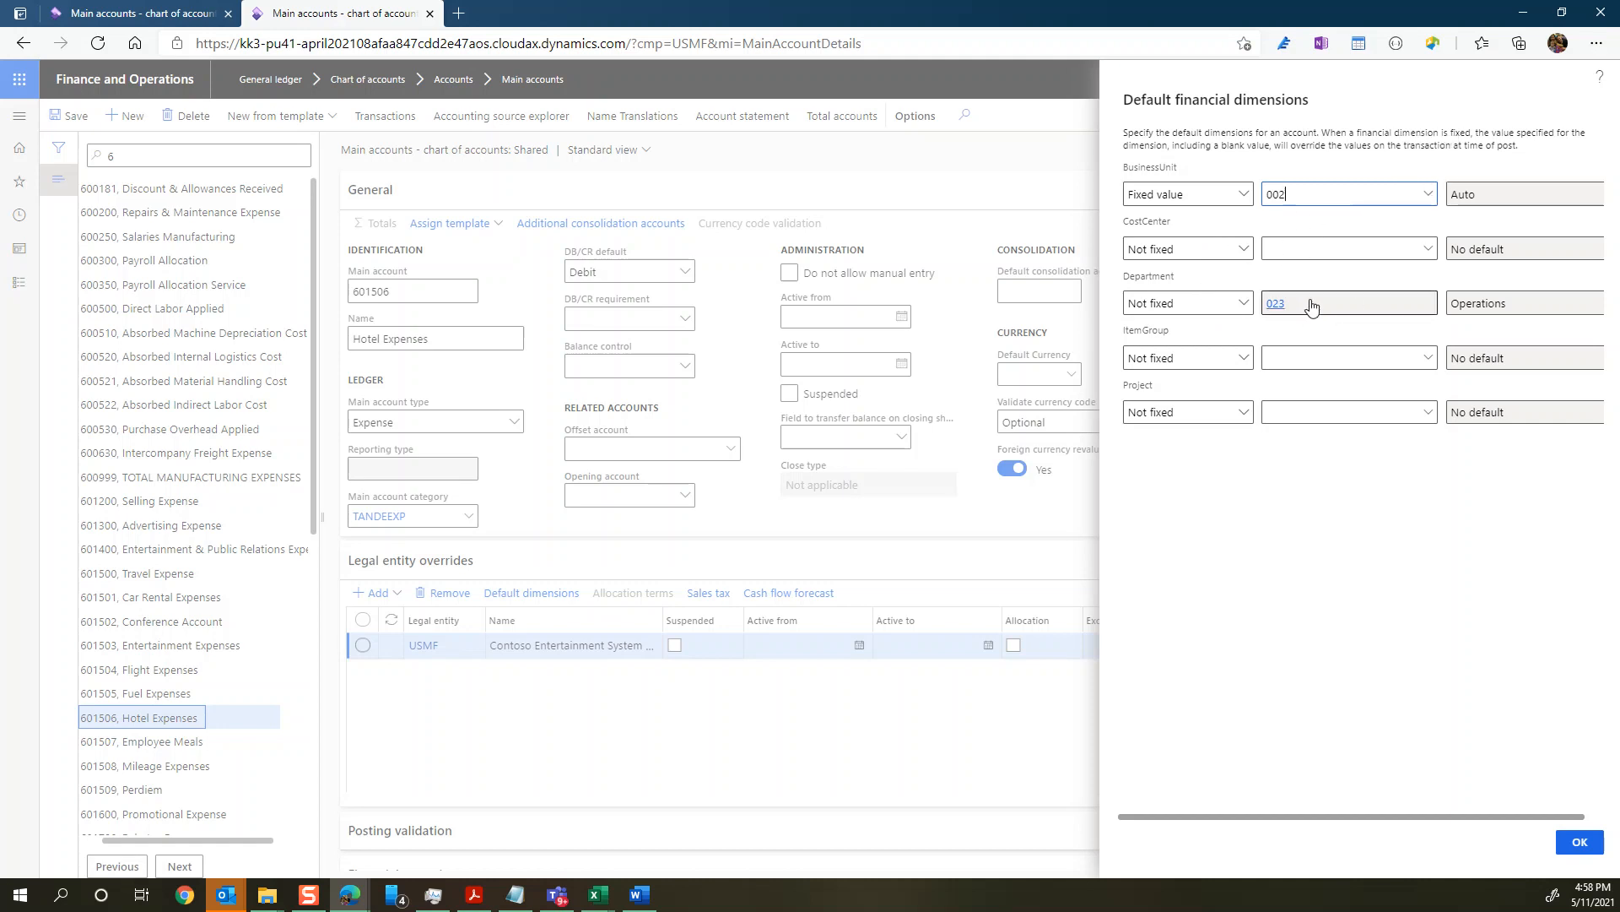
pyautogui.click(1429, 195)
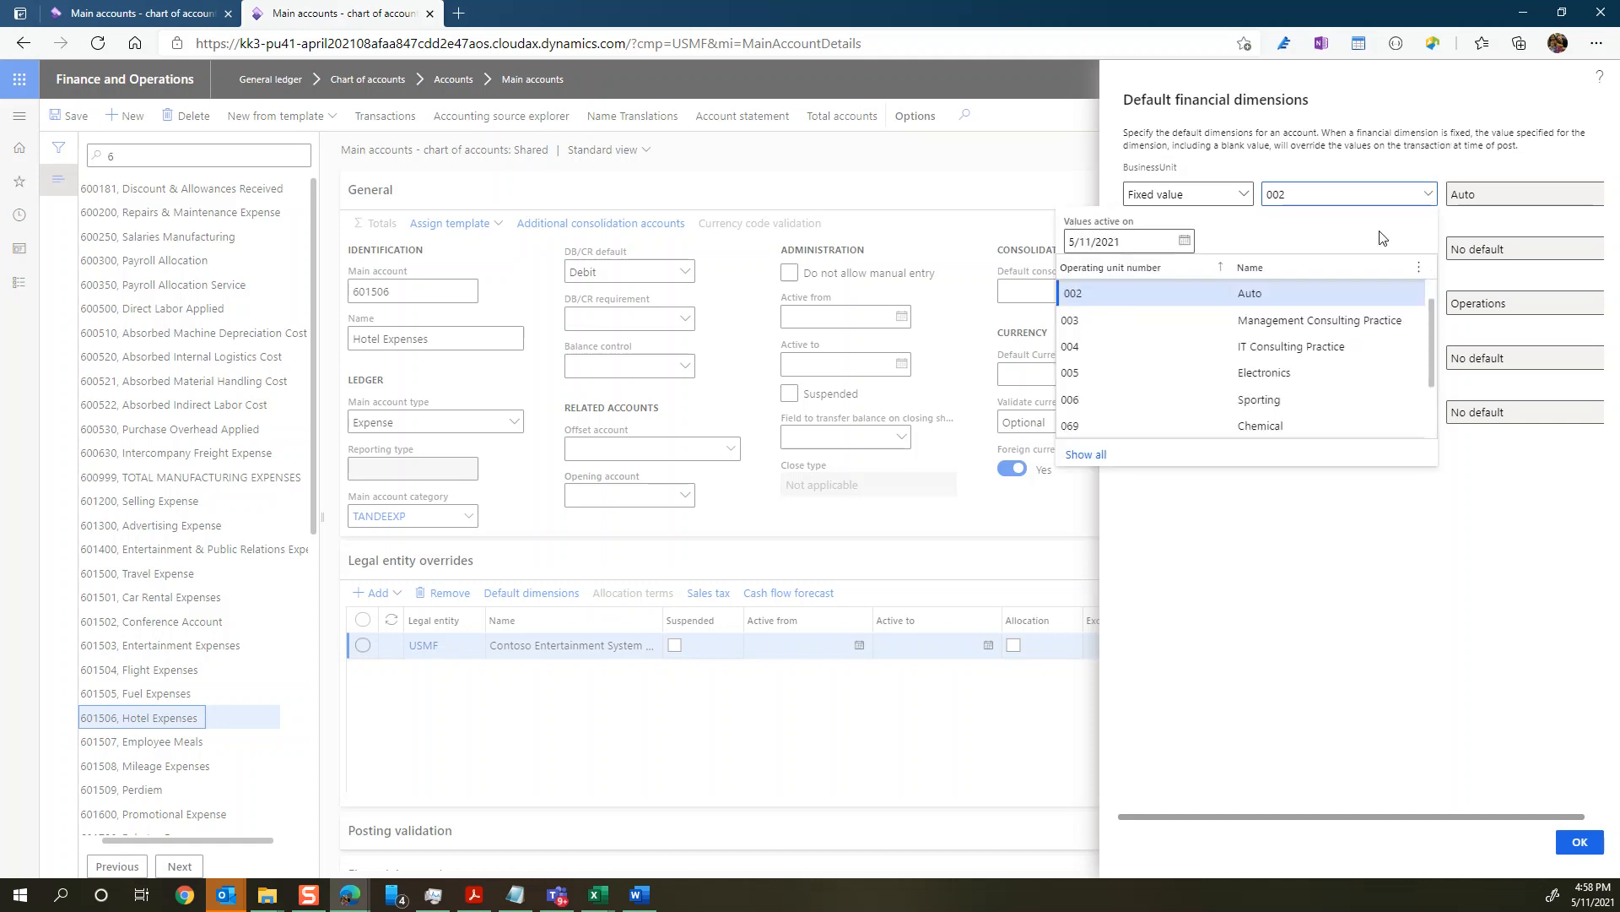
pyautogui.click(1136, 399)
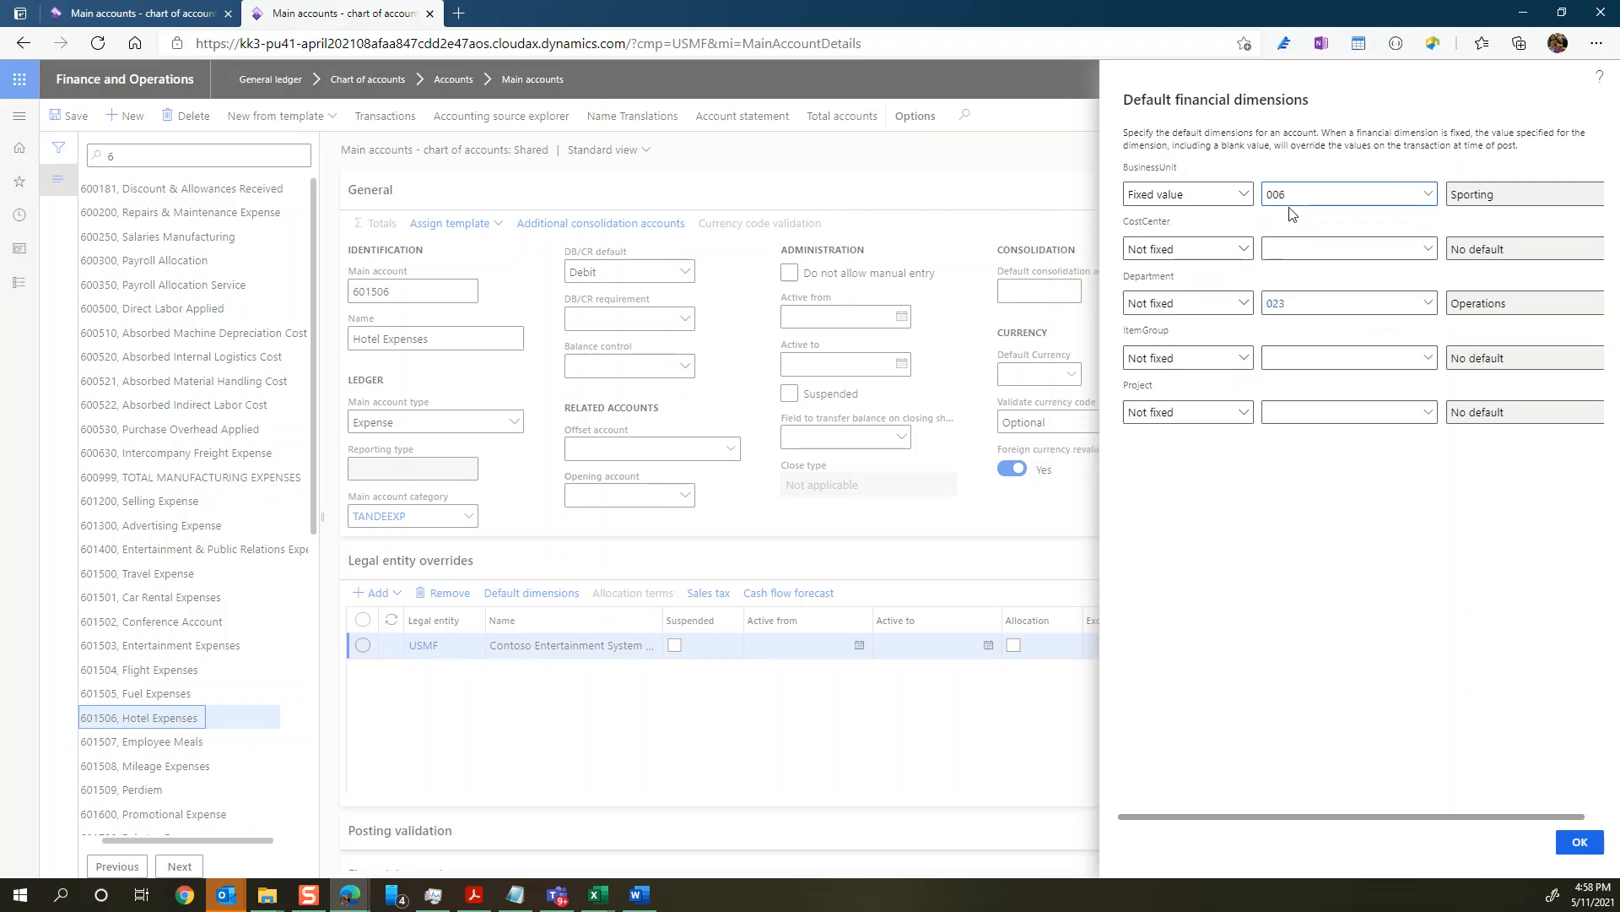
pyautogui.click(1362, 313)
pyautogui.press('Tab')
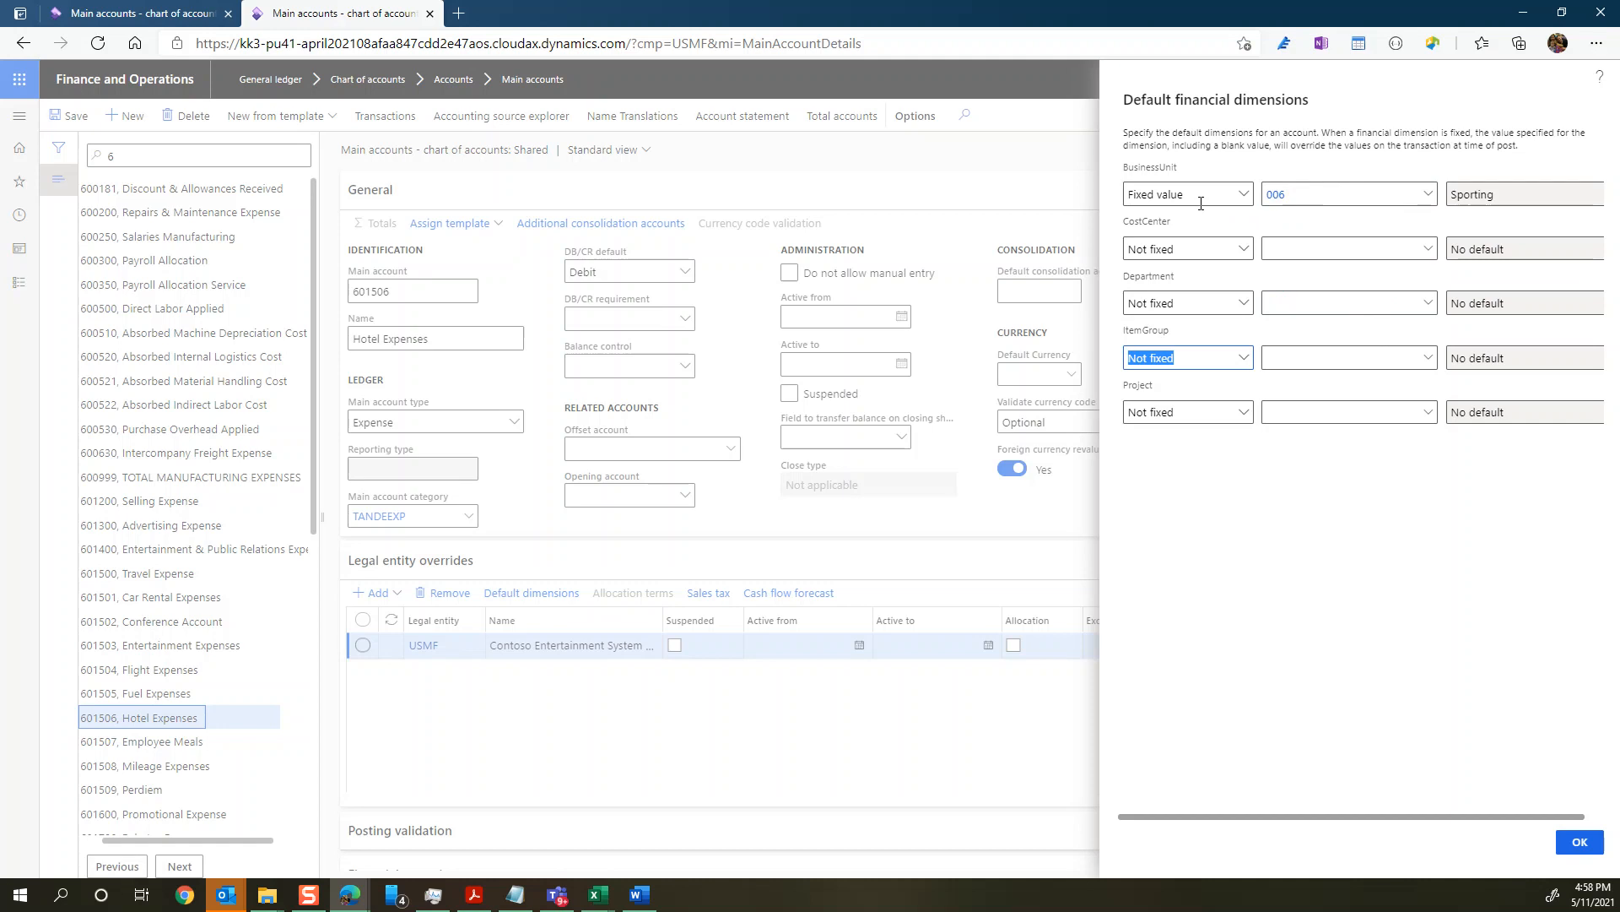
# Step: Set the CostCenter default to 009, Service Operations, leaving it Not fixed, and confirm the default dimensions
pyautogui.click(1298, 251)
pyautogui.click(1433, 251)
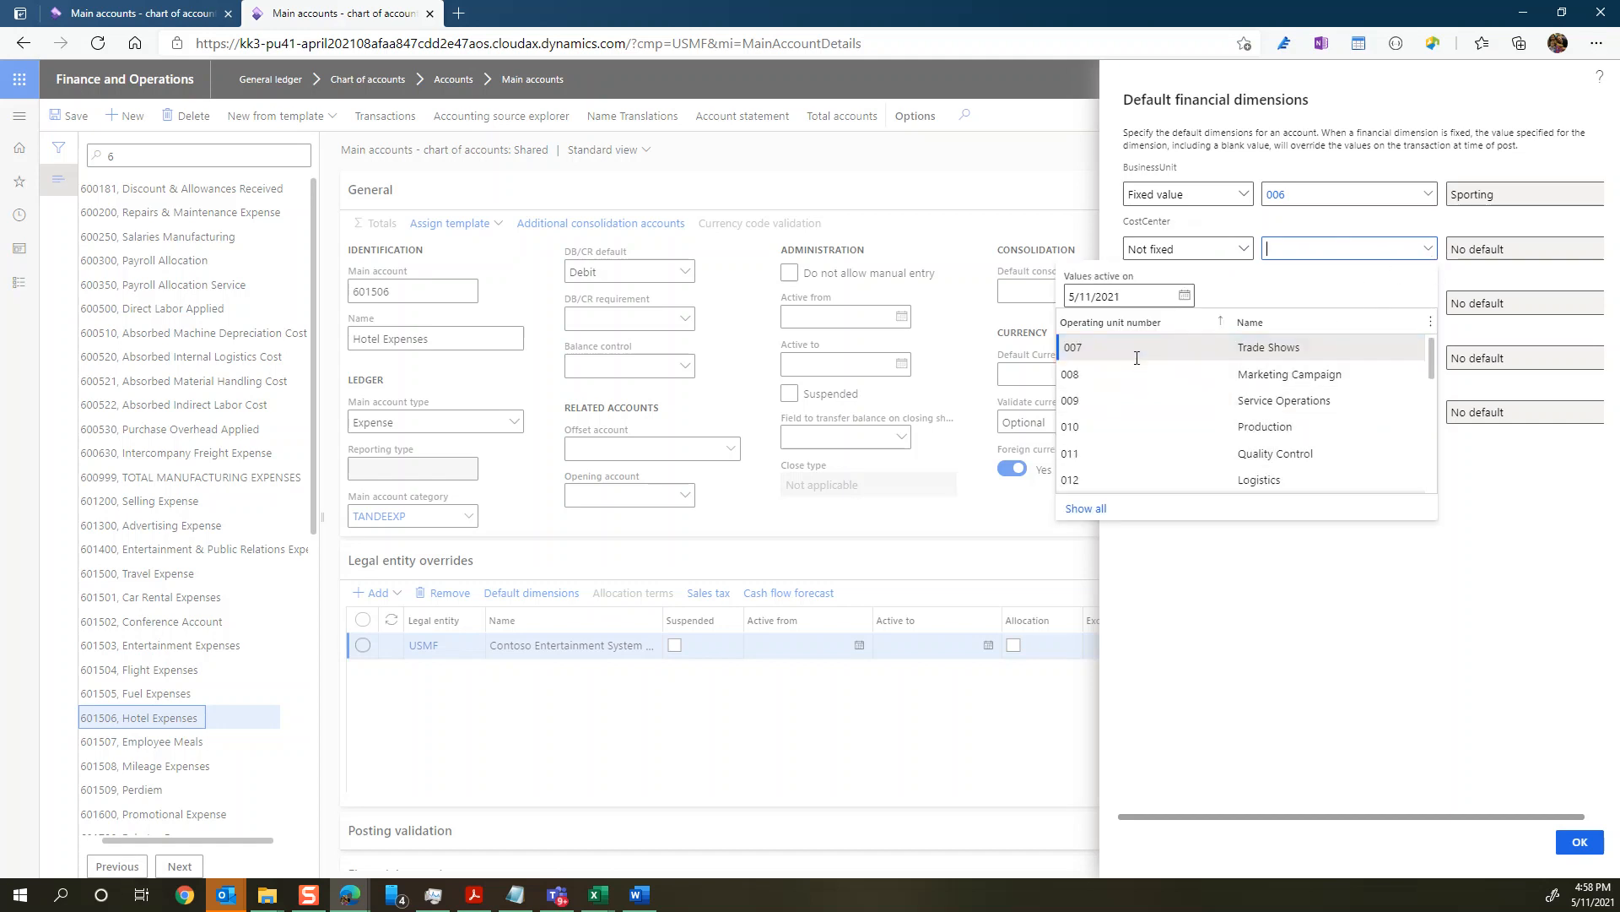
pyautogui.click(1165, 405)
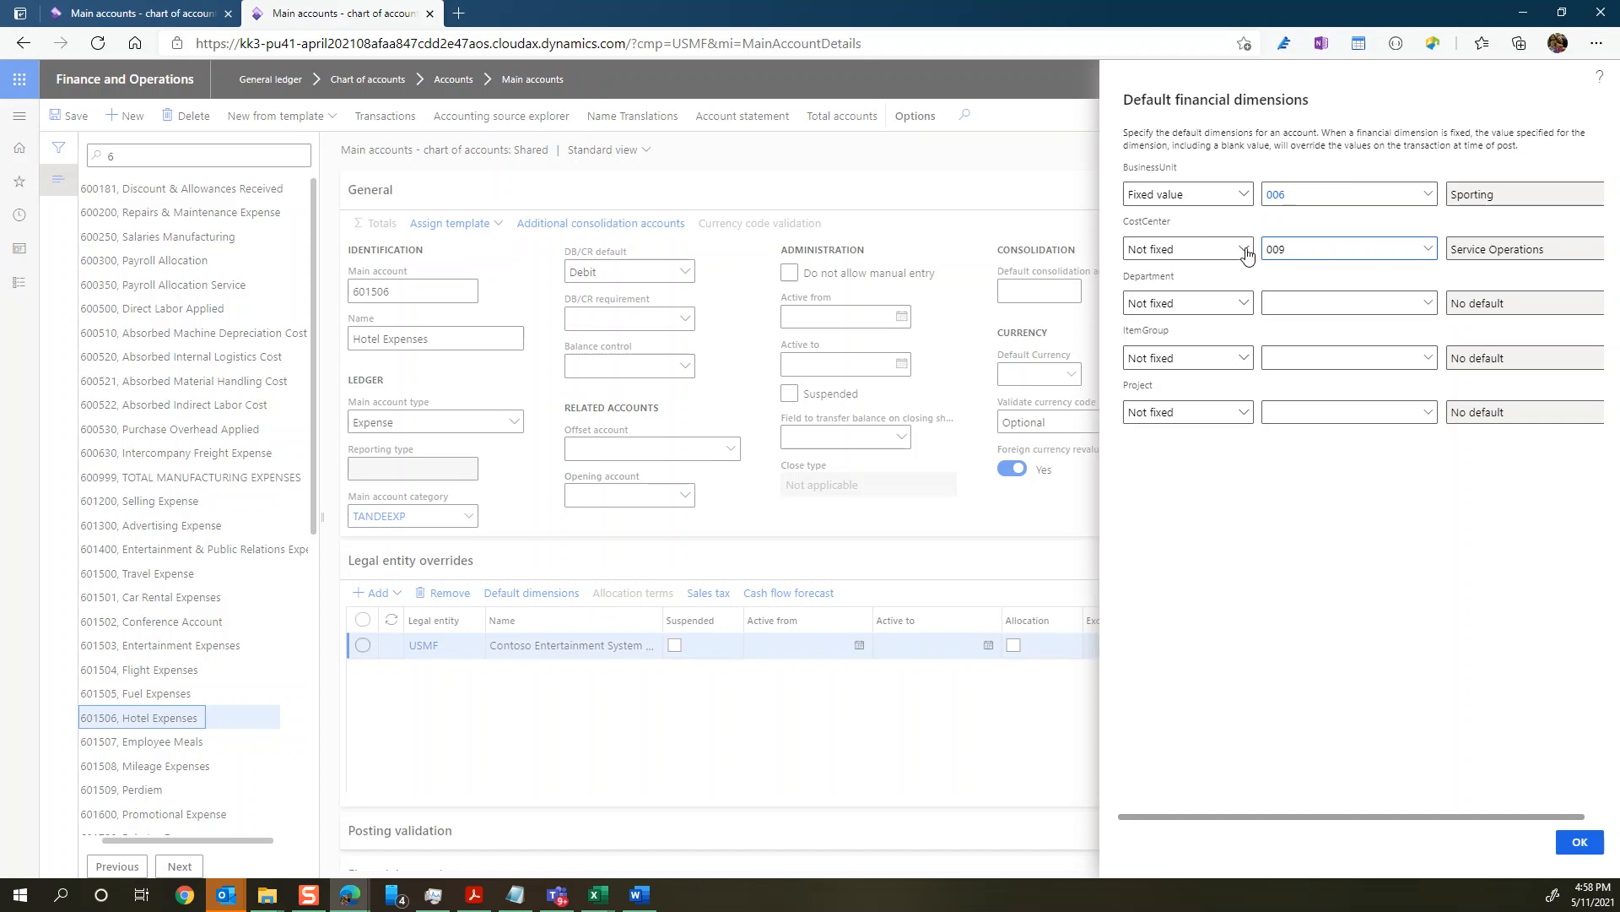
pyautogui.click(1585, 844)
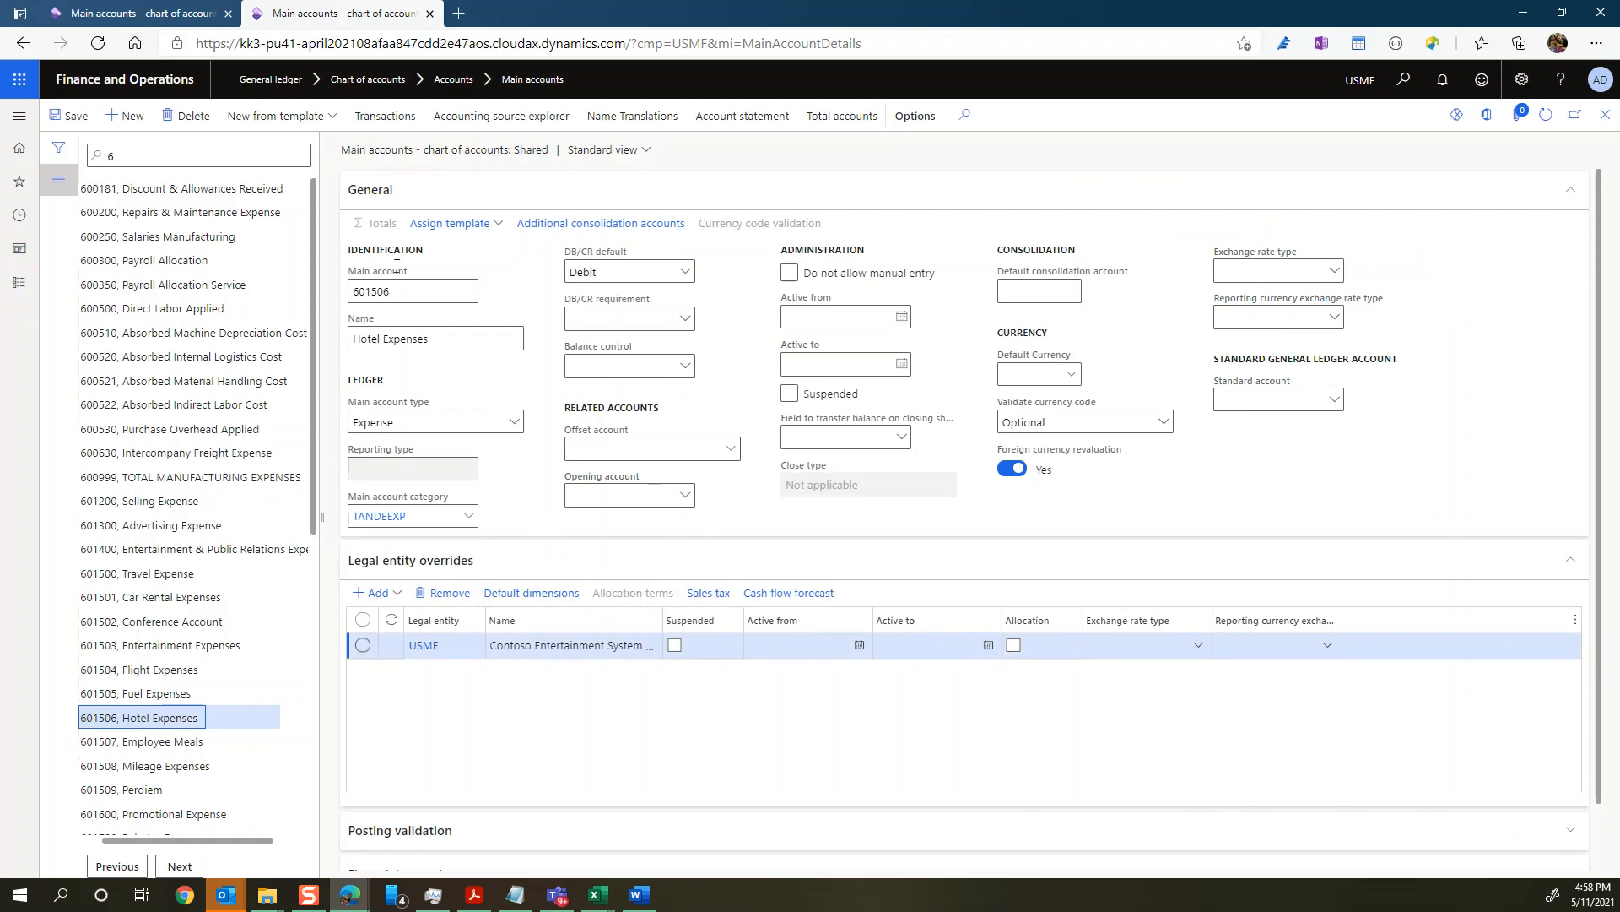
# Step: Duplicate the Main accounts page in a new browser tab and open the General ledger's General journals there
pyautogui.rightClick(283, 13)
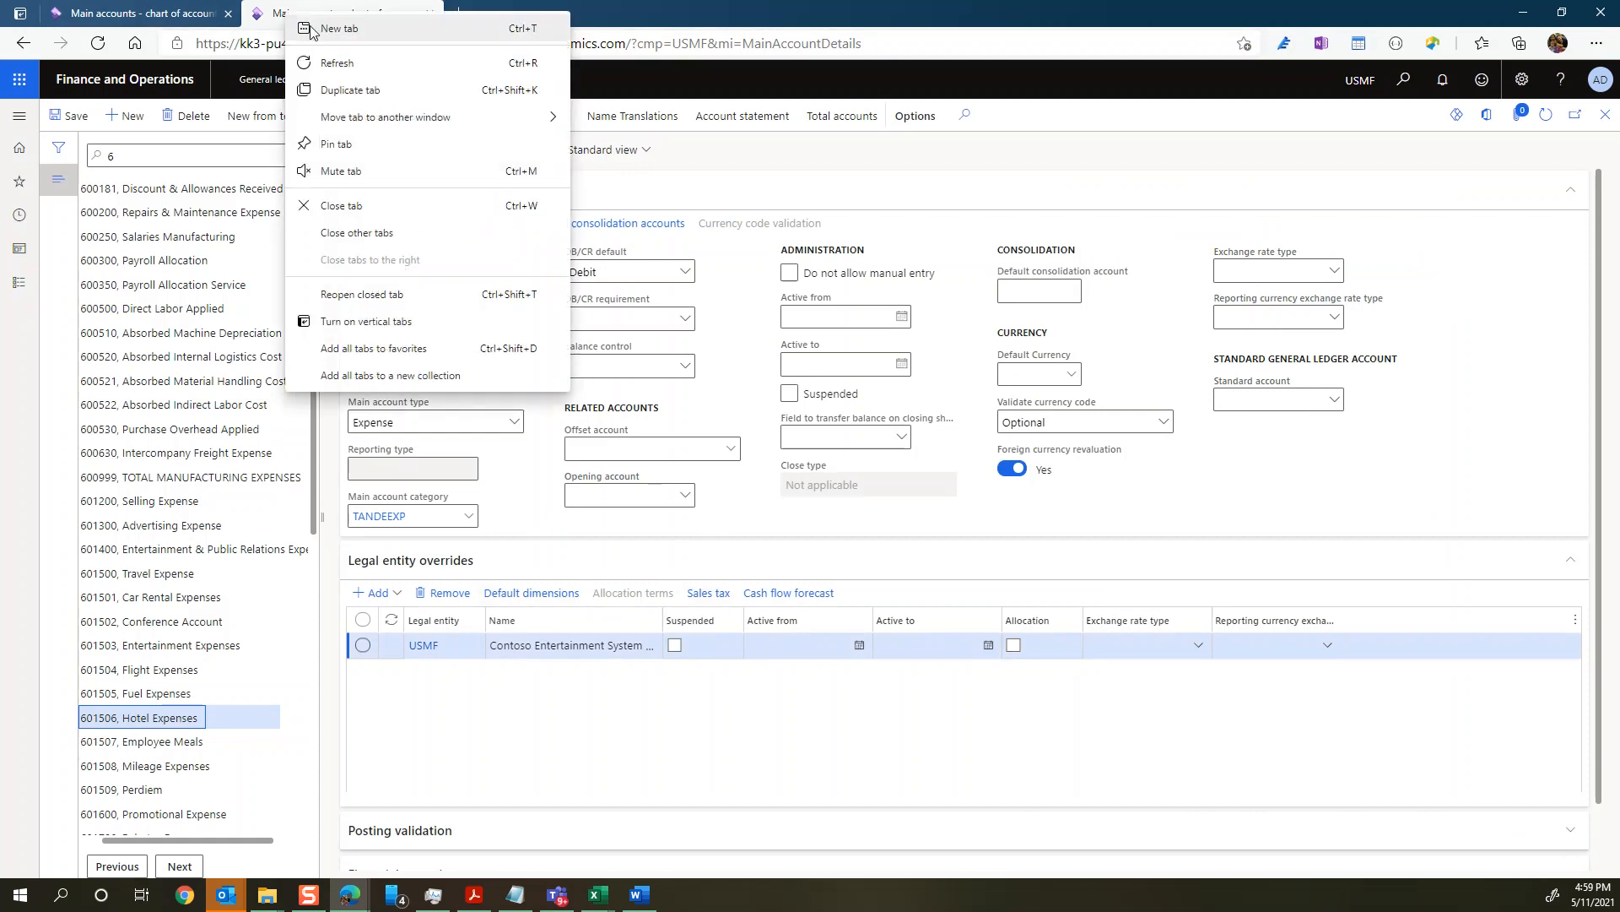
pyautogui.click(372, 91)
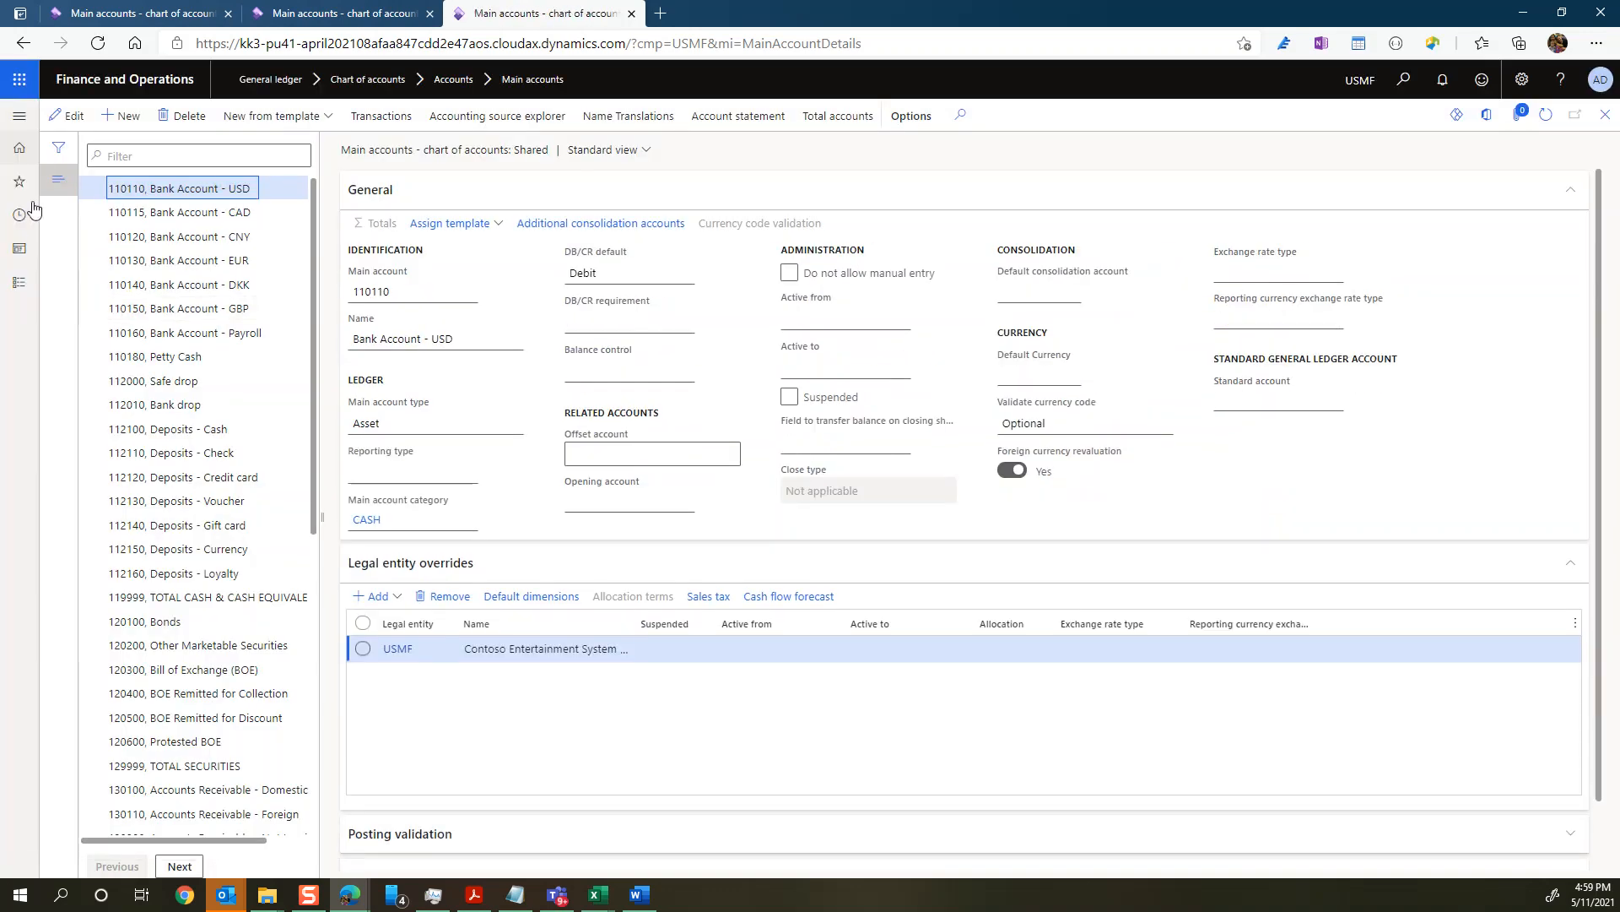
pyautogui.click(18, 282)
pyautogui.scroll(-4, 30, 411)
pyautogui.click(57, 497)
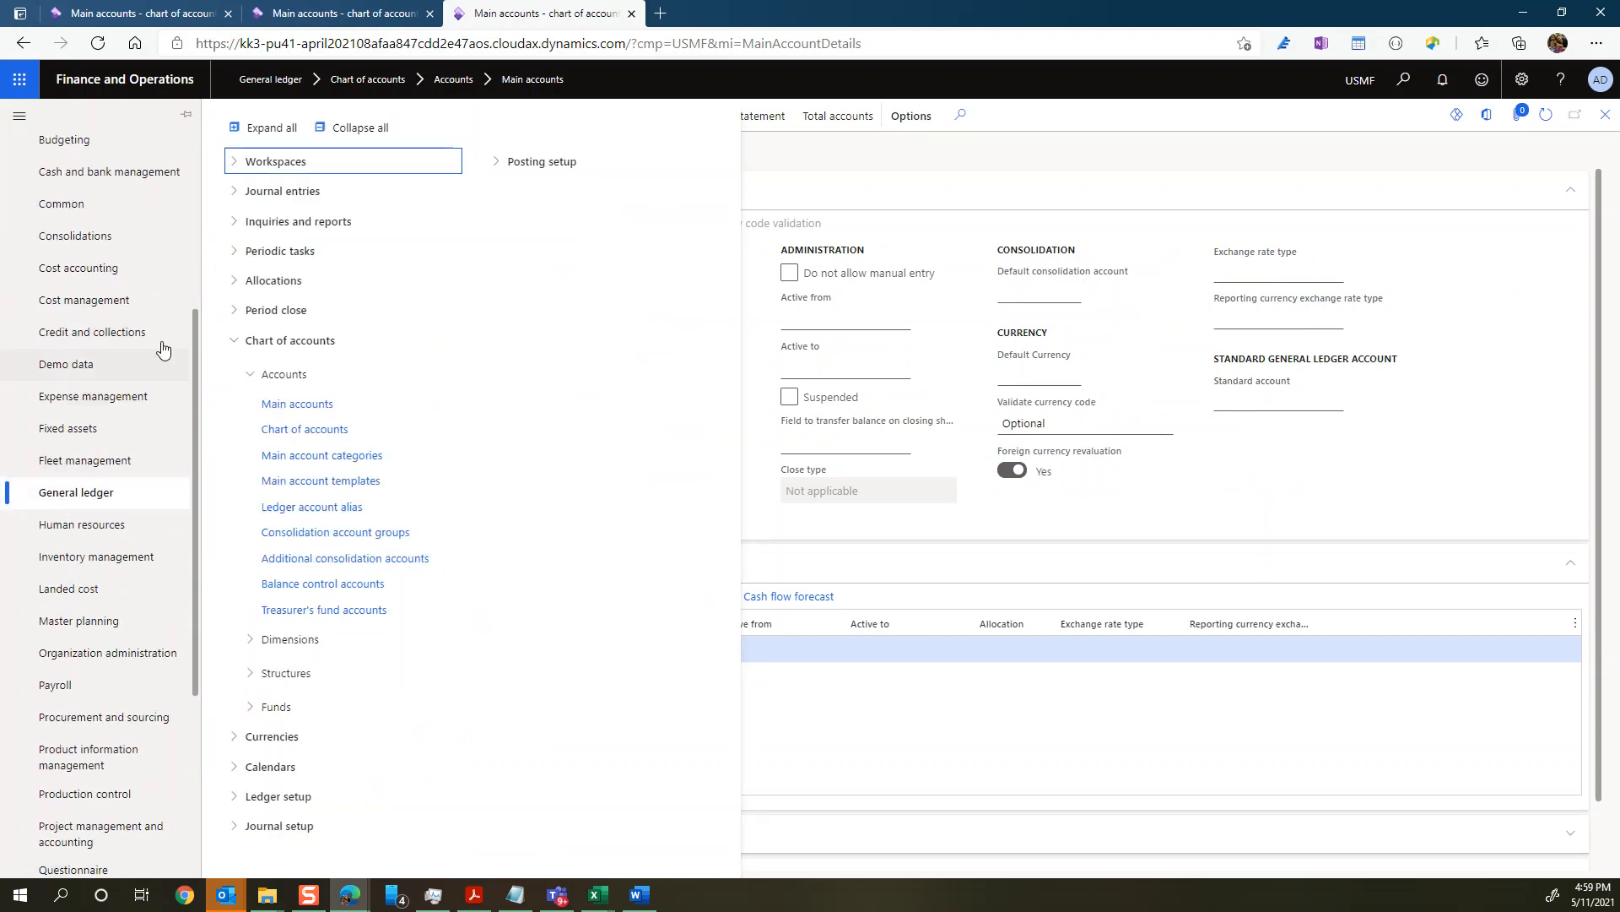
pyautogui.click(236, 199)
pyautogui.click(279, 319)
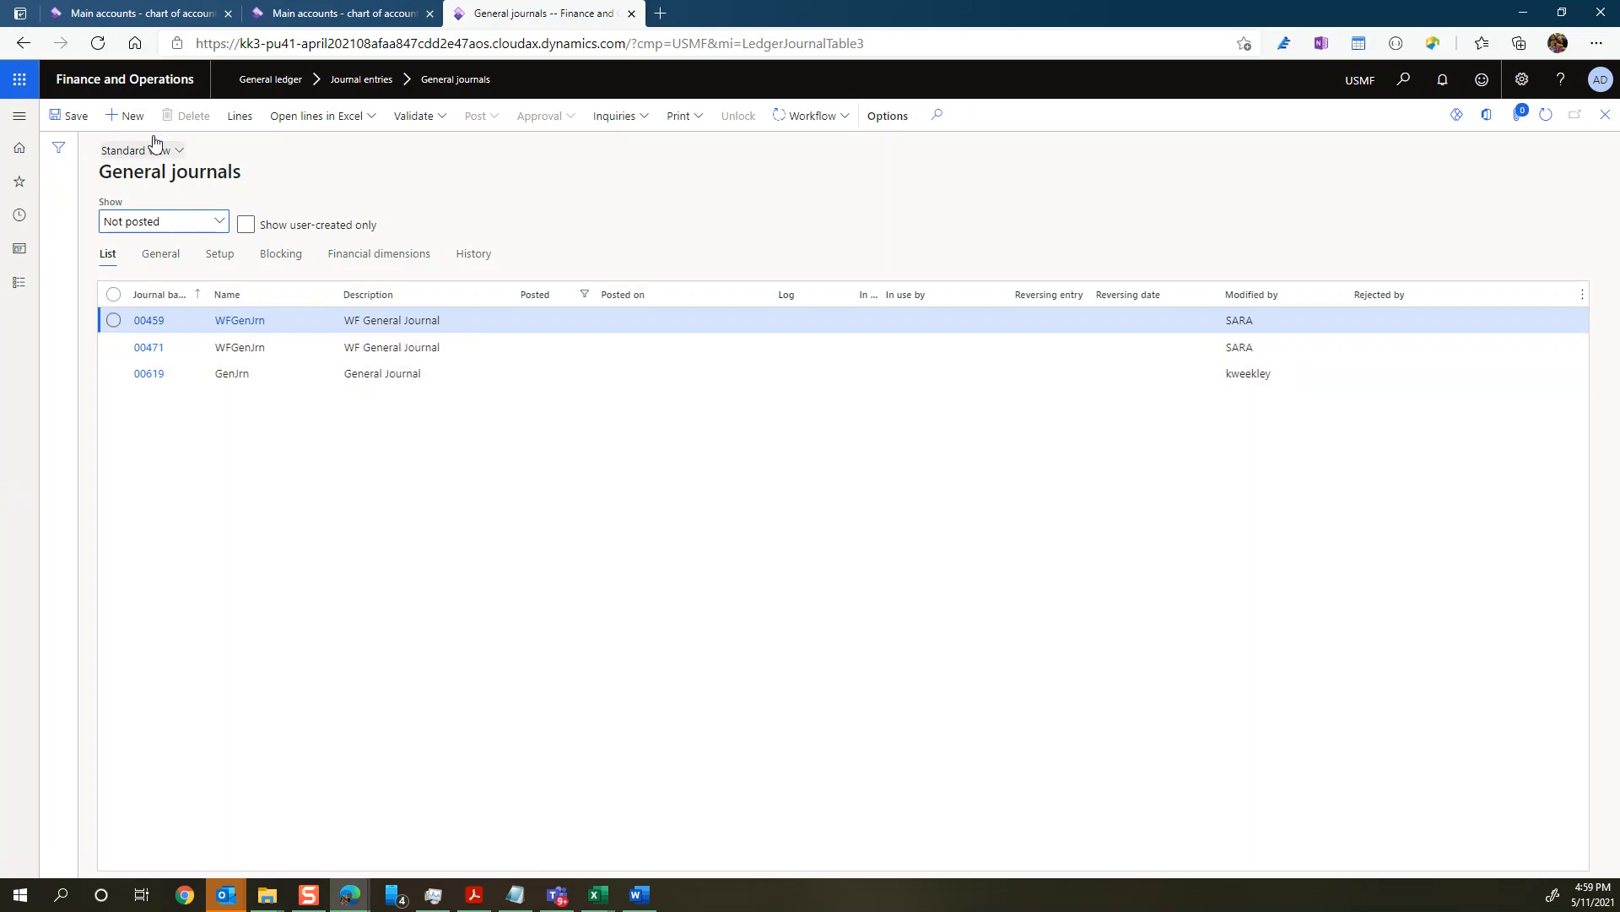
# Step: Create a new general journal with the name GenJrn and open its lines
pyautogui.click(128, 116)
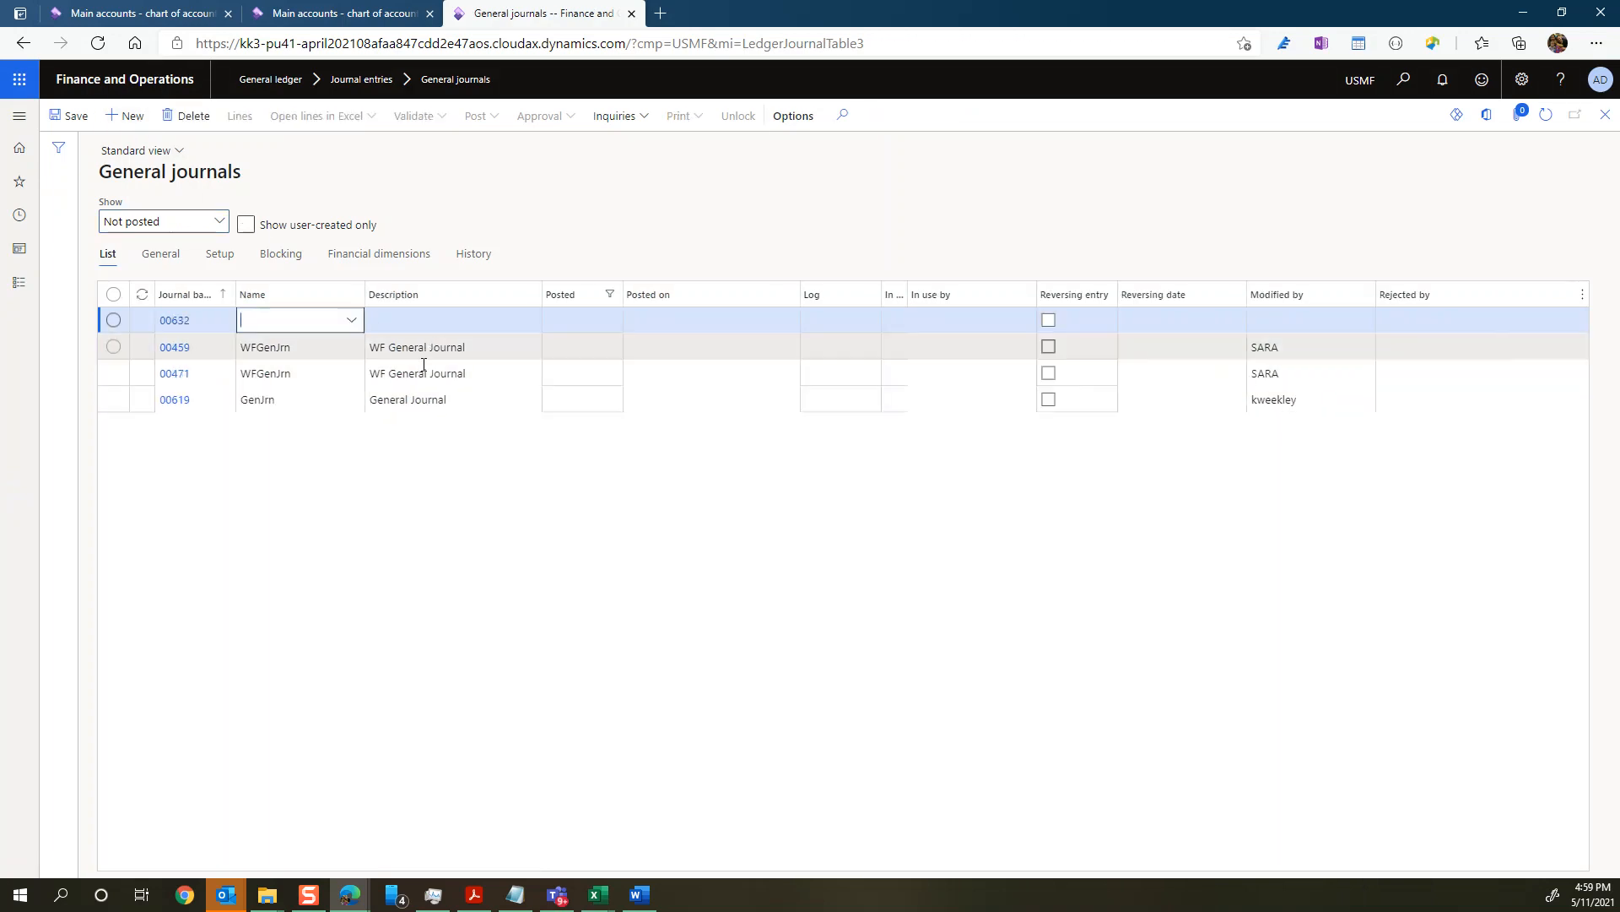
pyautogui.click(351, 319)
pyautogui.click(283, 447)
pyautogui.click(245, 117)
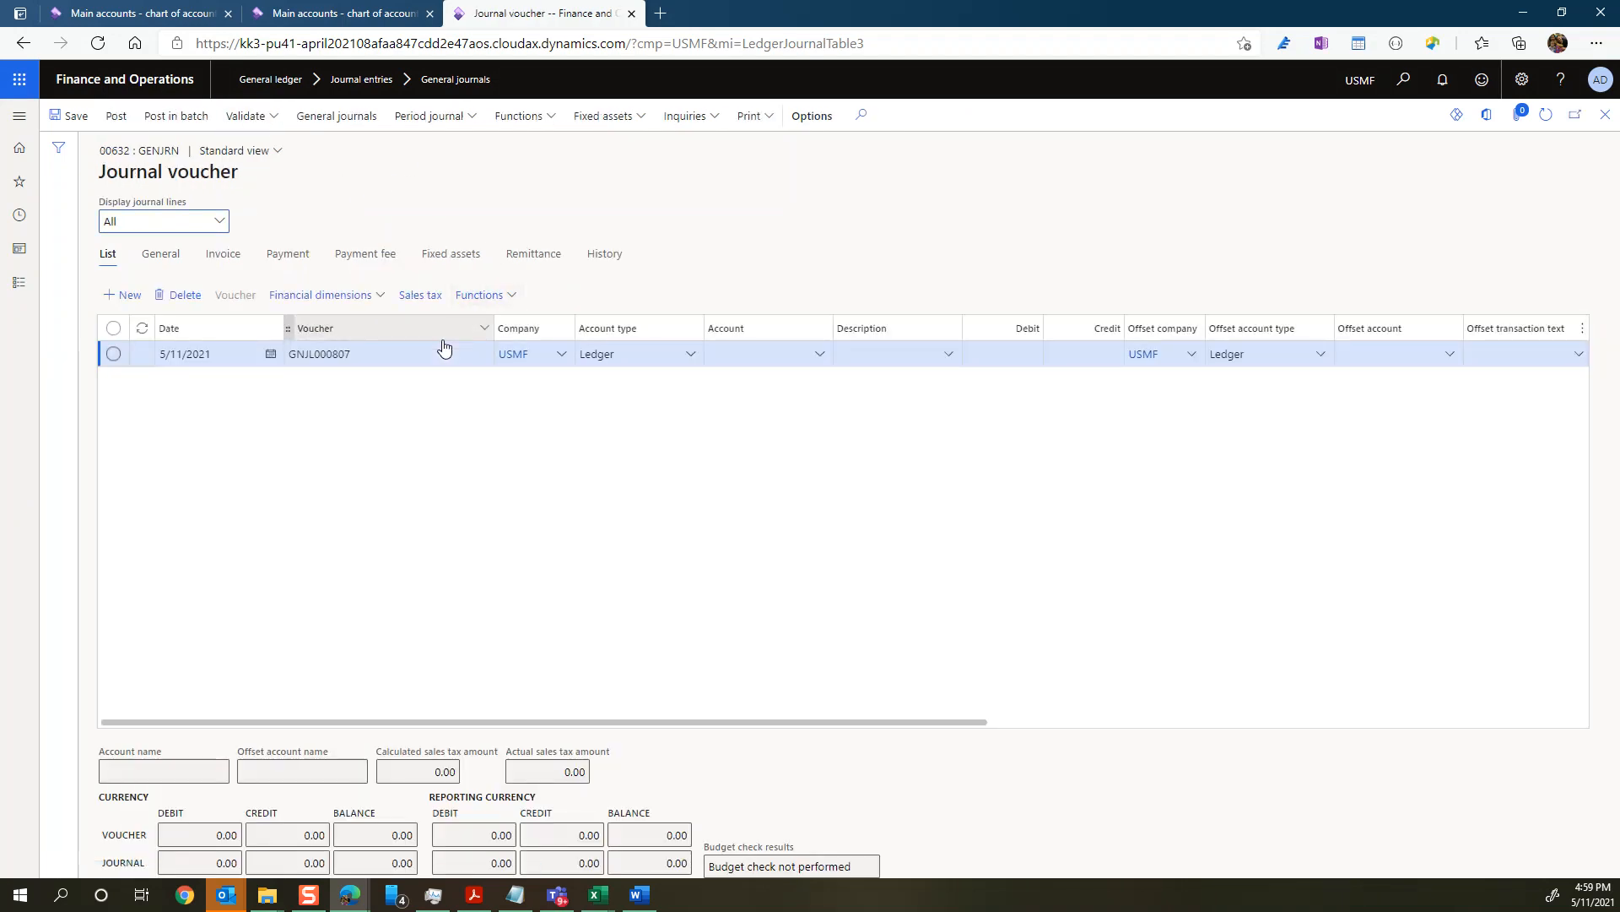
# Step: Choose main account 601506, Hotel Expenses, as the ledger account of the first journal line
pyautogui.click(732, 354)
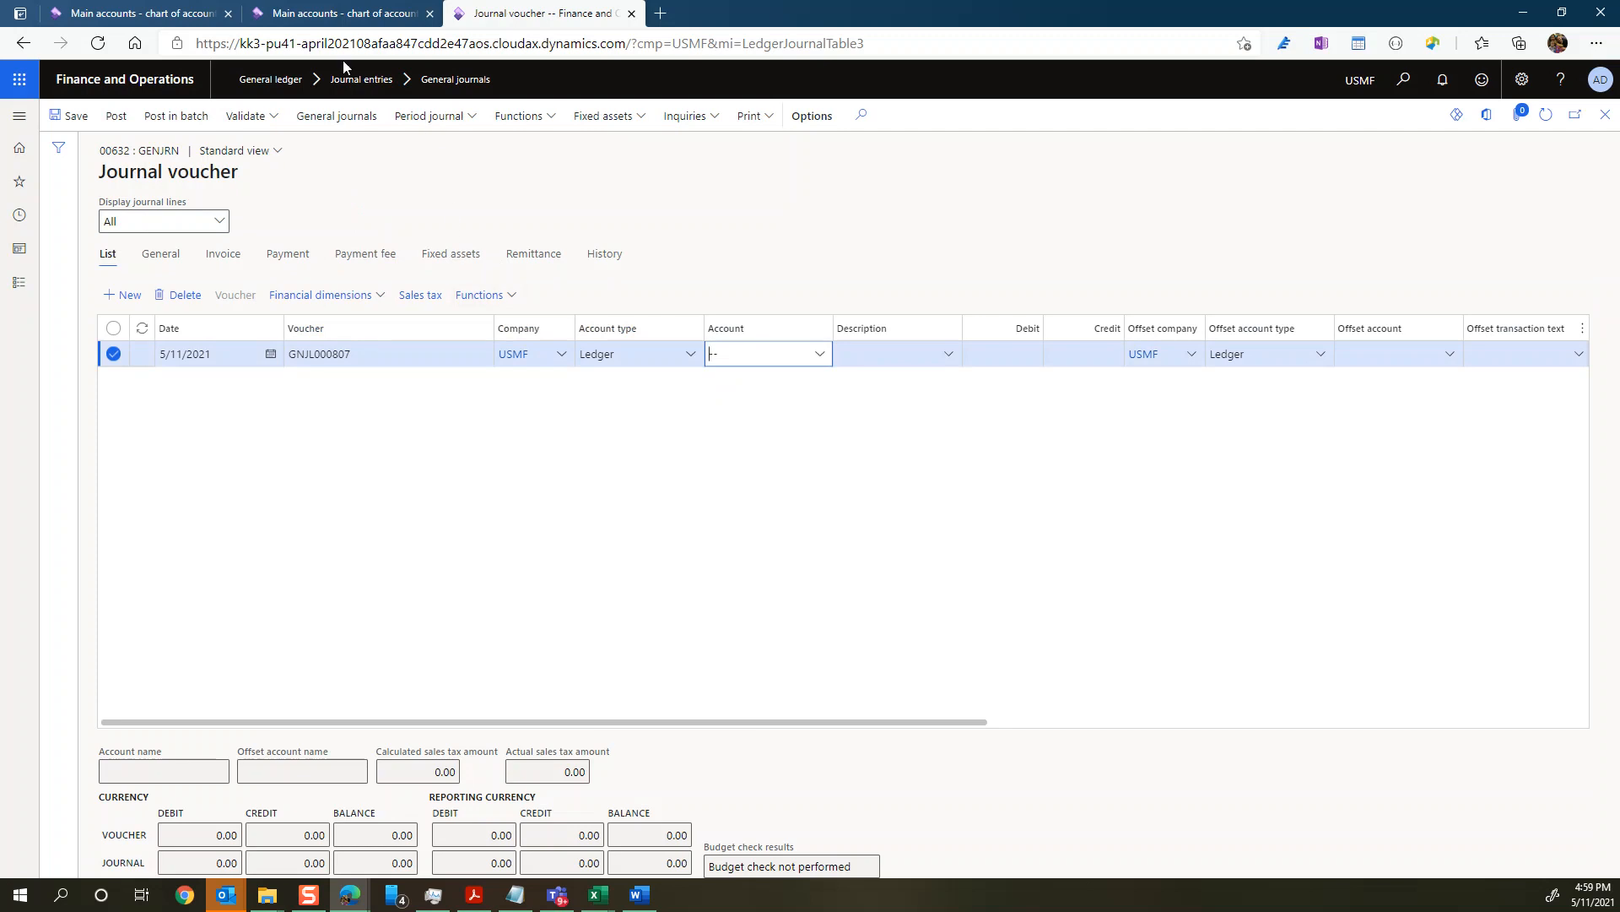
pyautogui.click(335, 14)
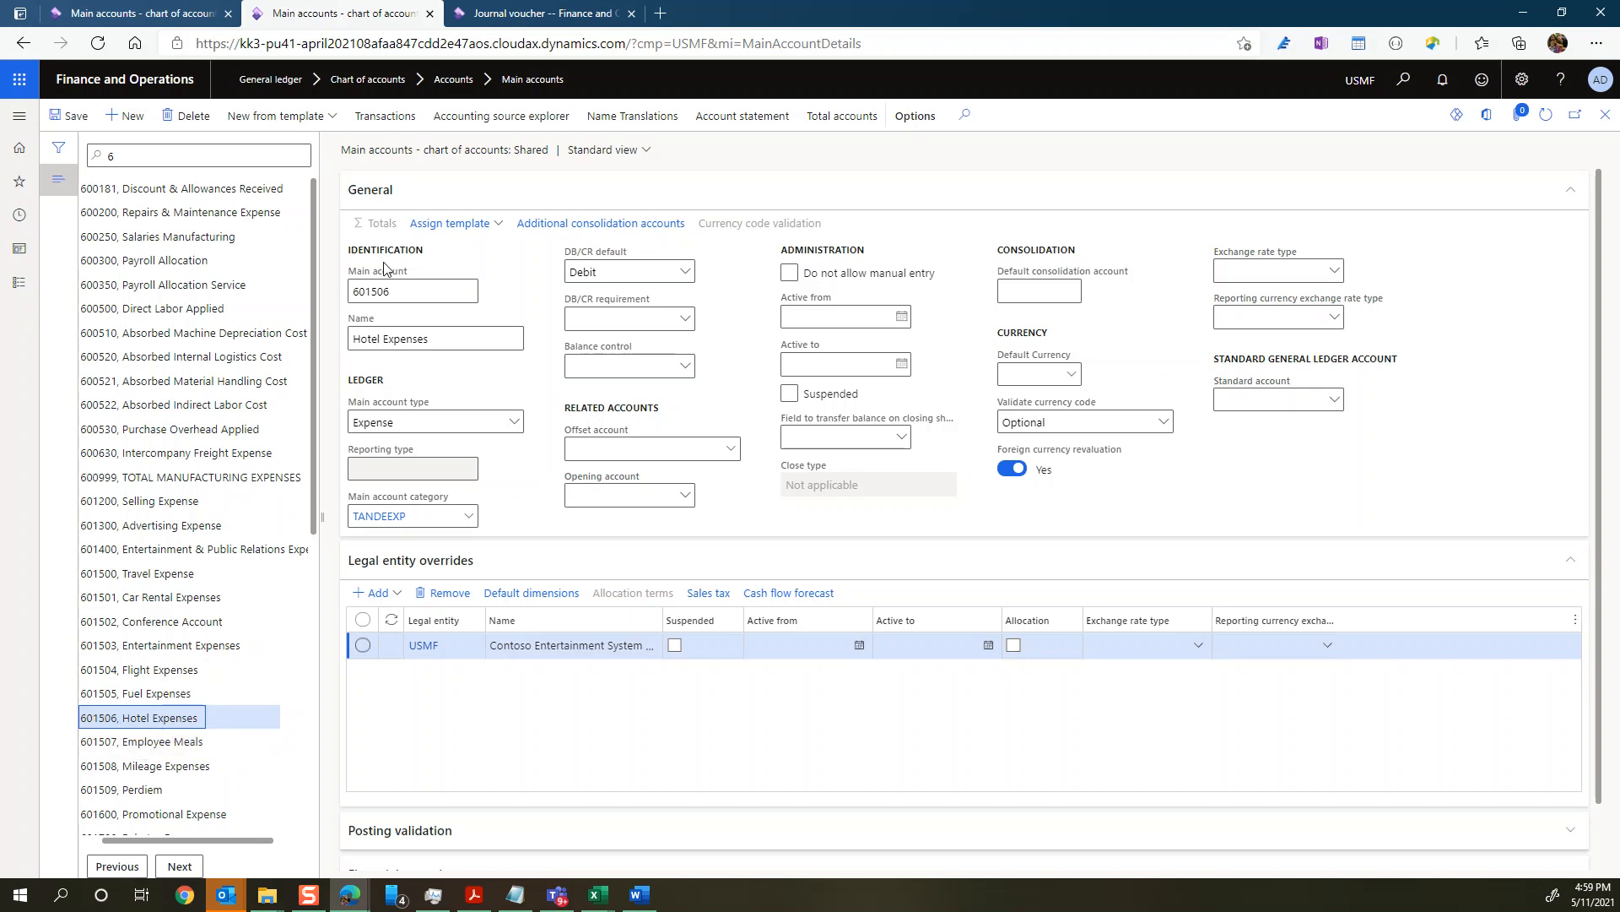
pyautogui.click(537, 14)
pyautogui.write('601--')
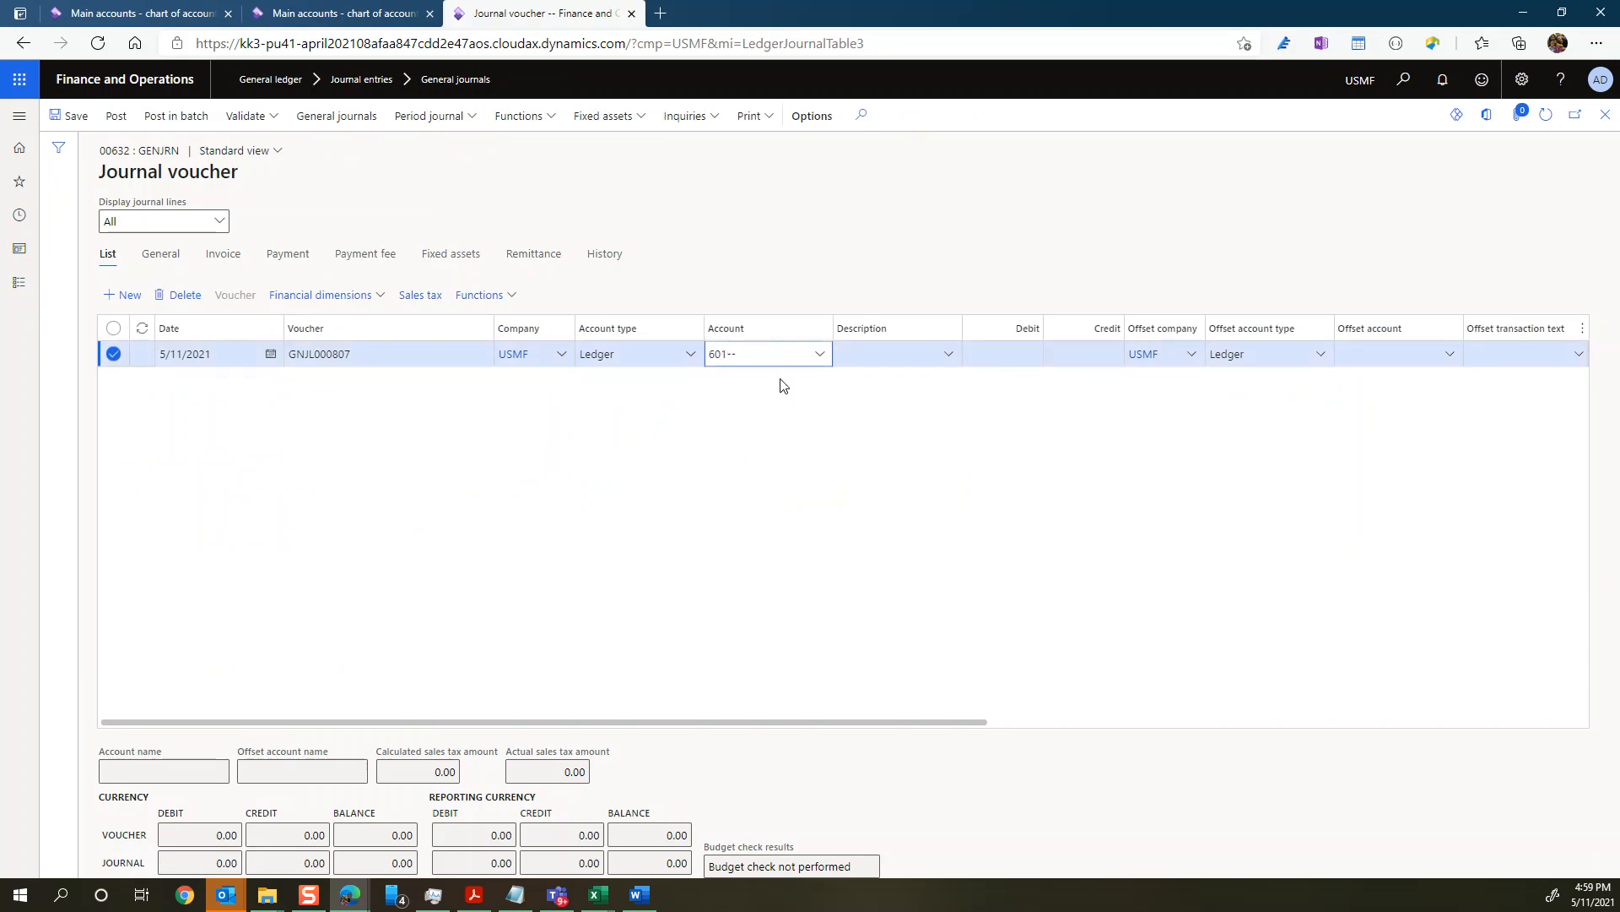
pyautogui.click(817, 361)
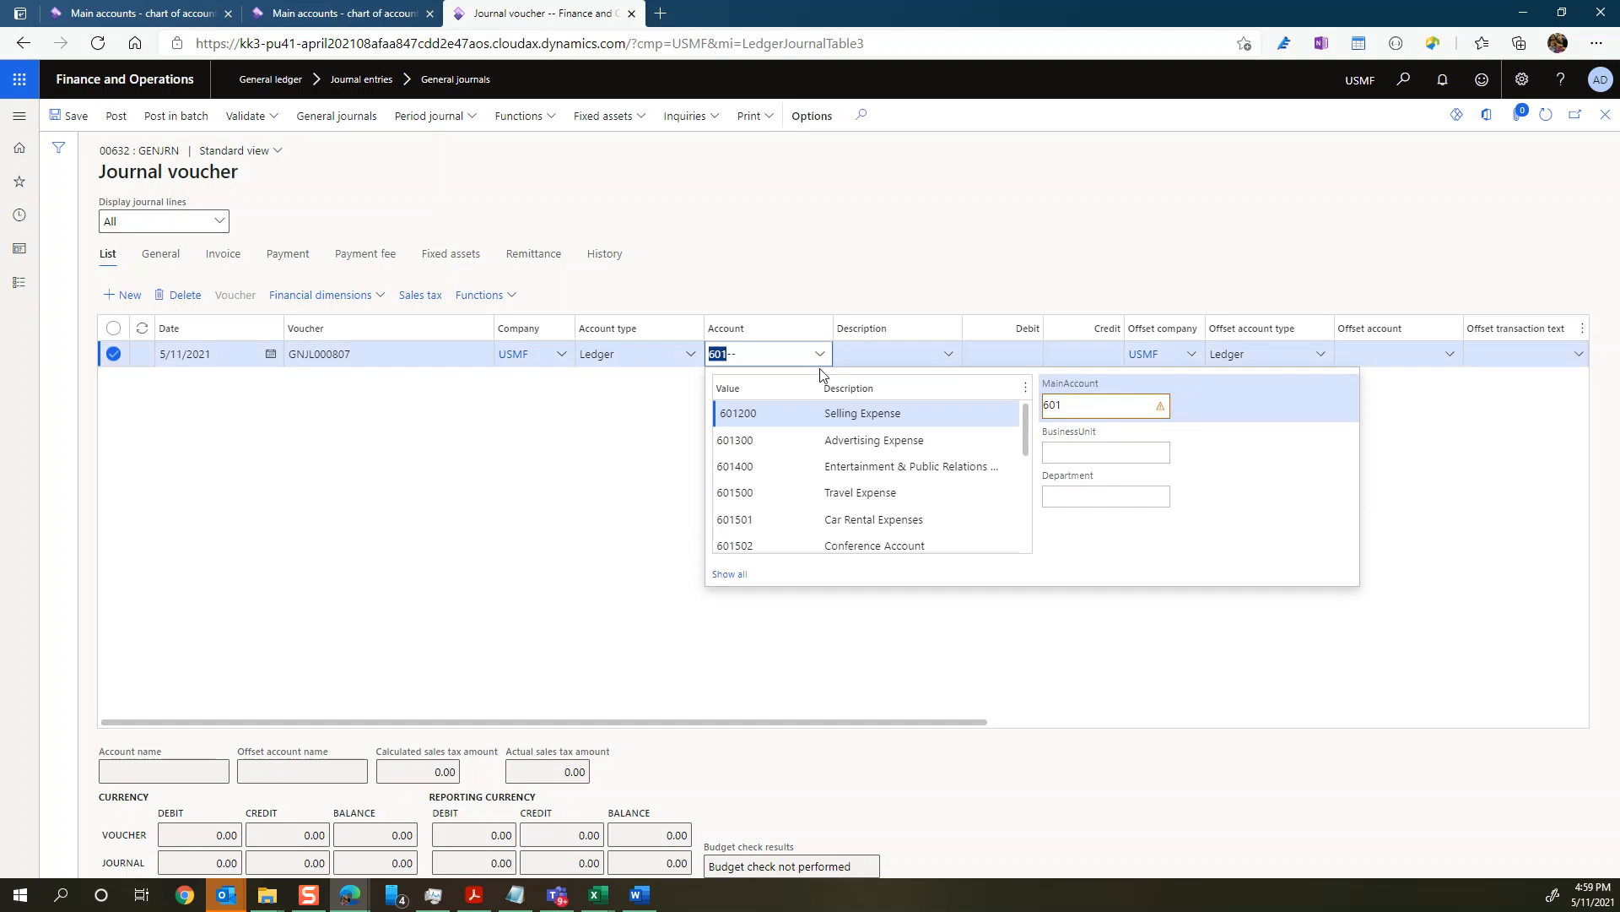
pyautogui.write('5')
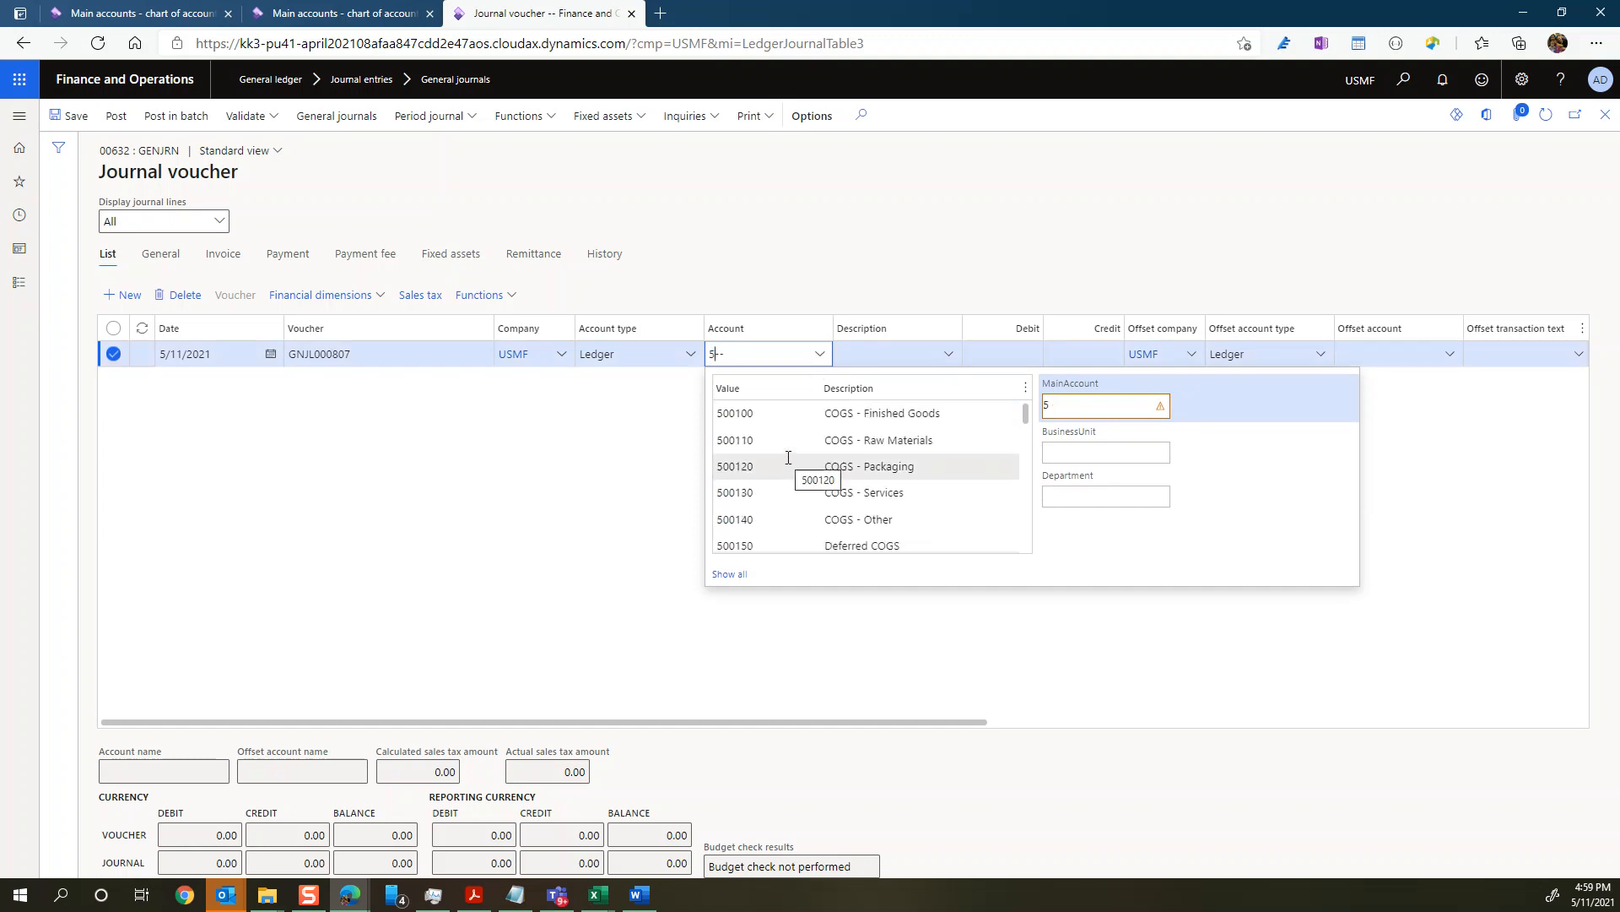
pyautogui.press('BackSpace')
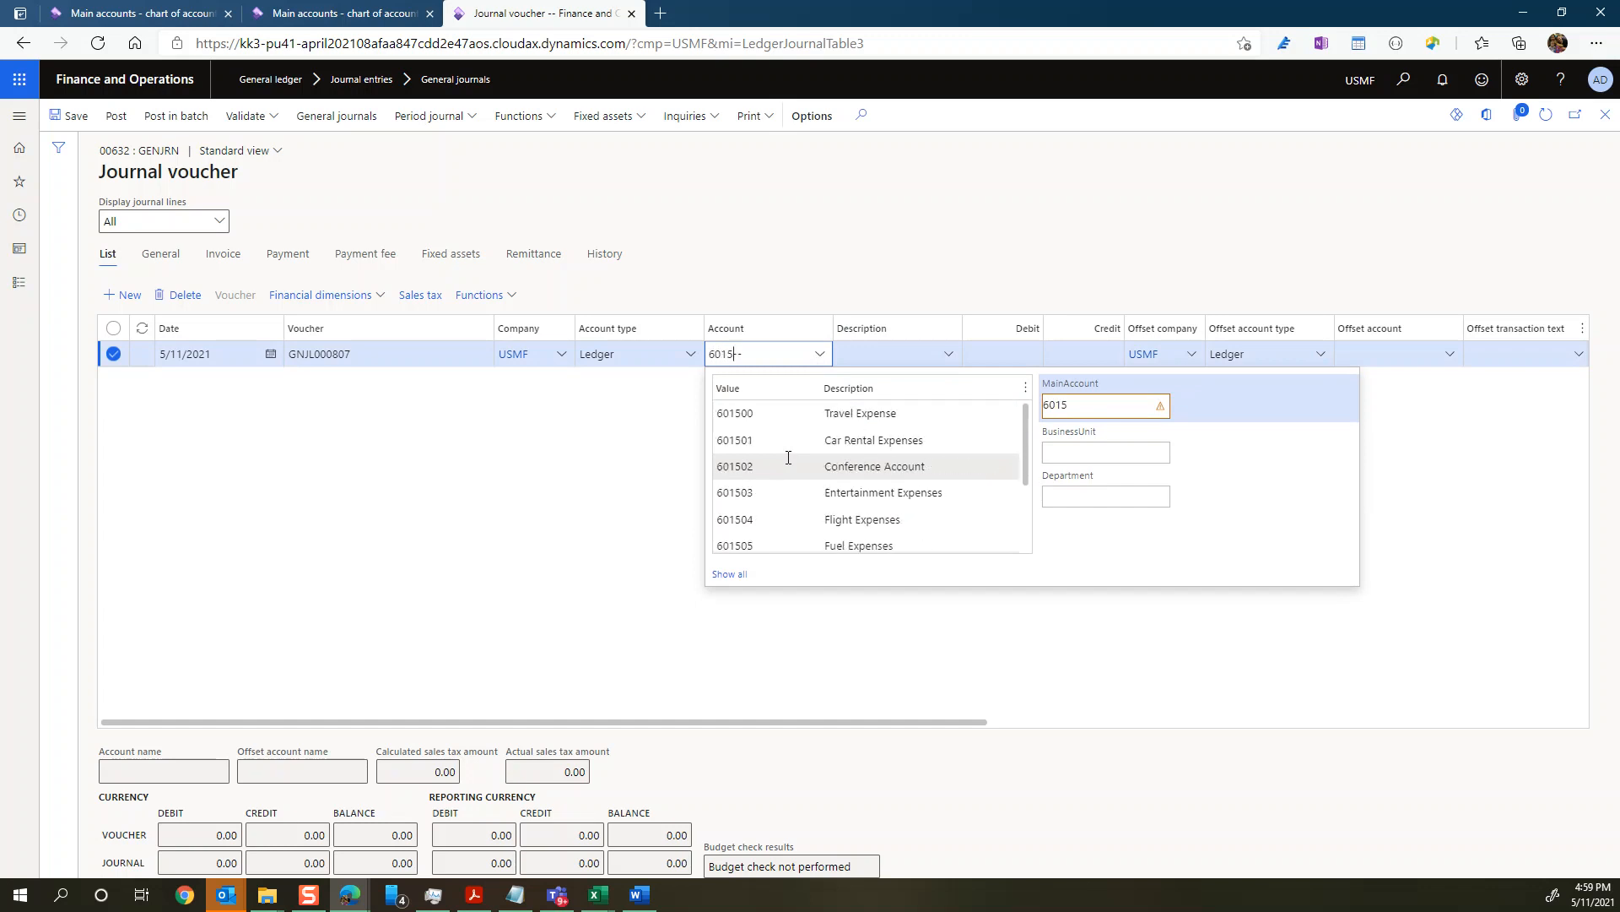
pyautogui.scroll(-1, 802, 519)
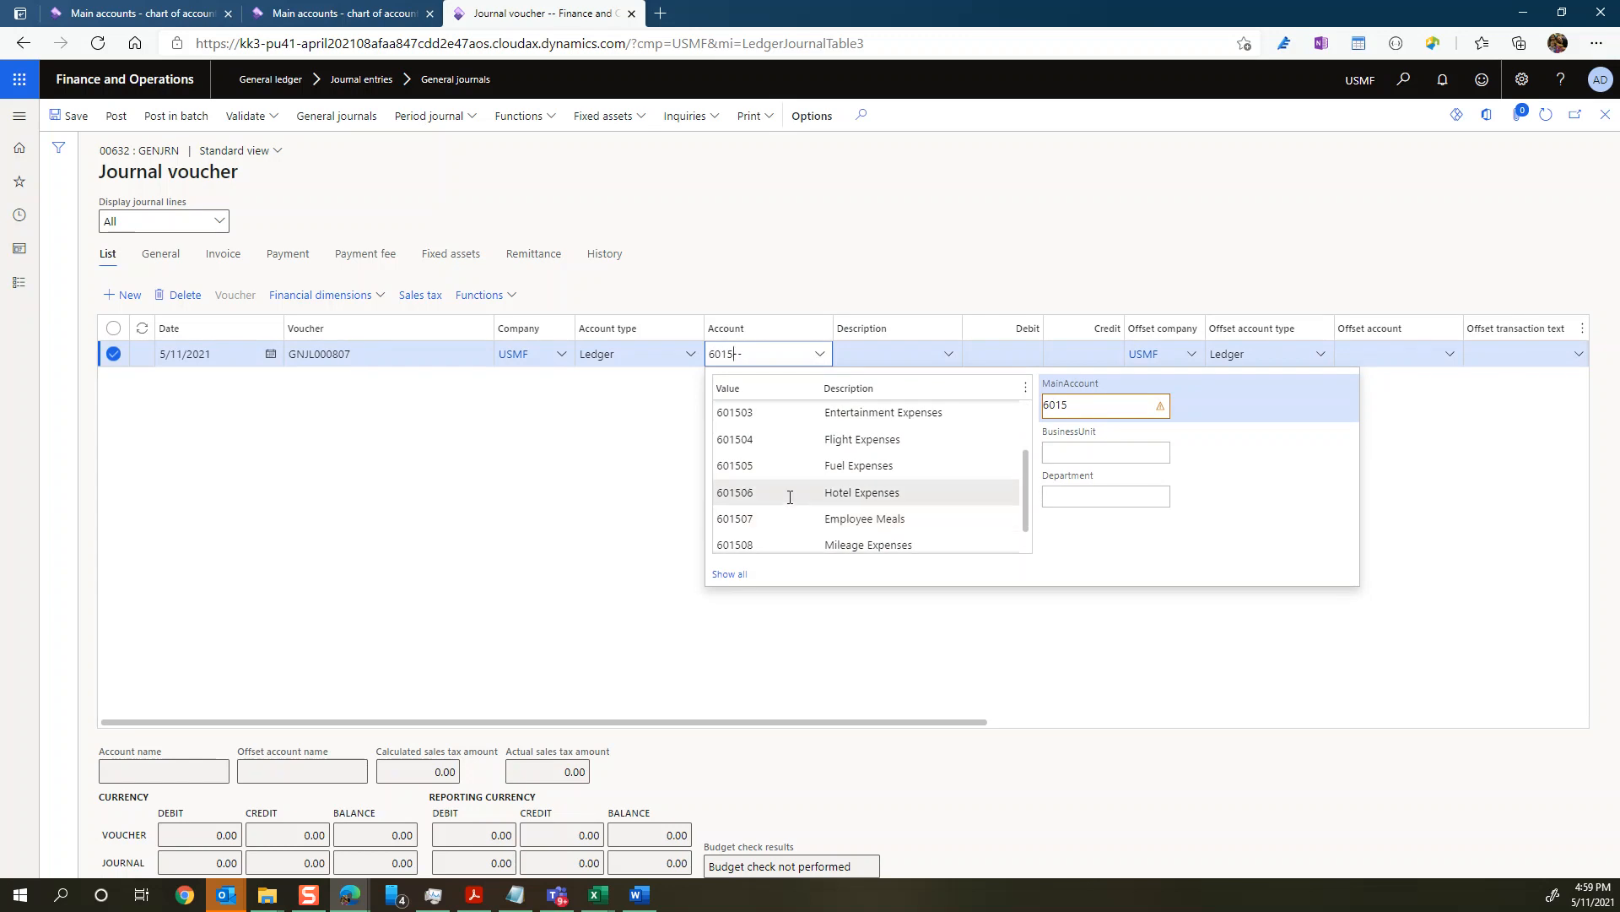
pyautogui.click(790, 497)
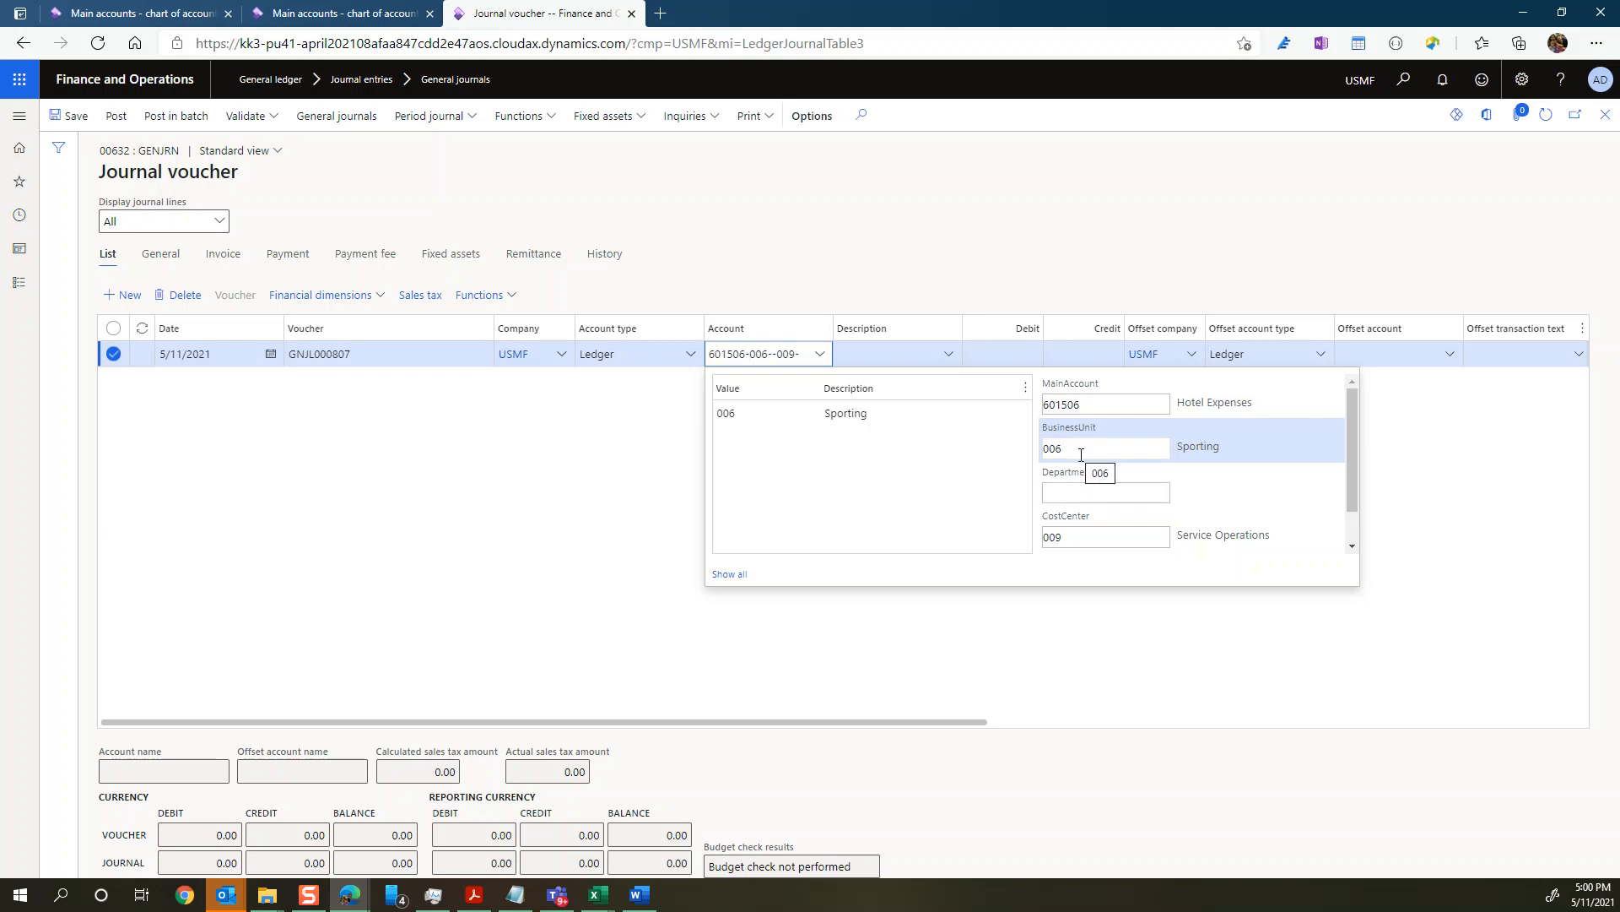
# Step: Enter a debit of 300 on the line and choose 110180, Petty Cash, as the offset account
pyautogui.click(900, 353)
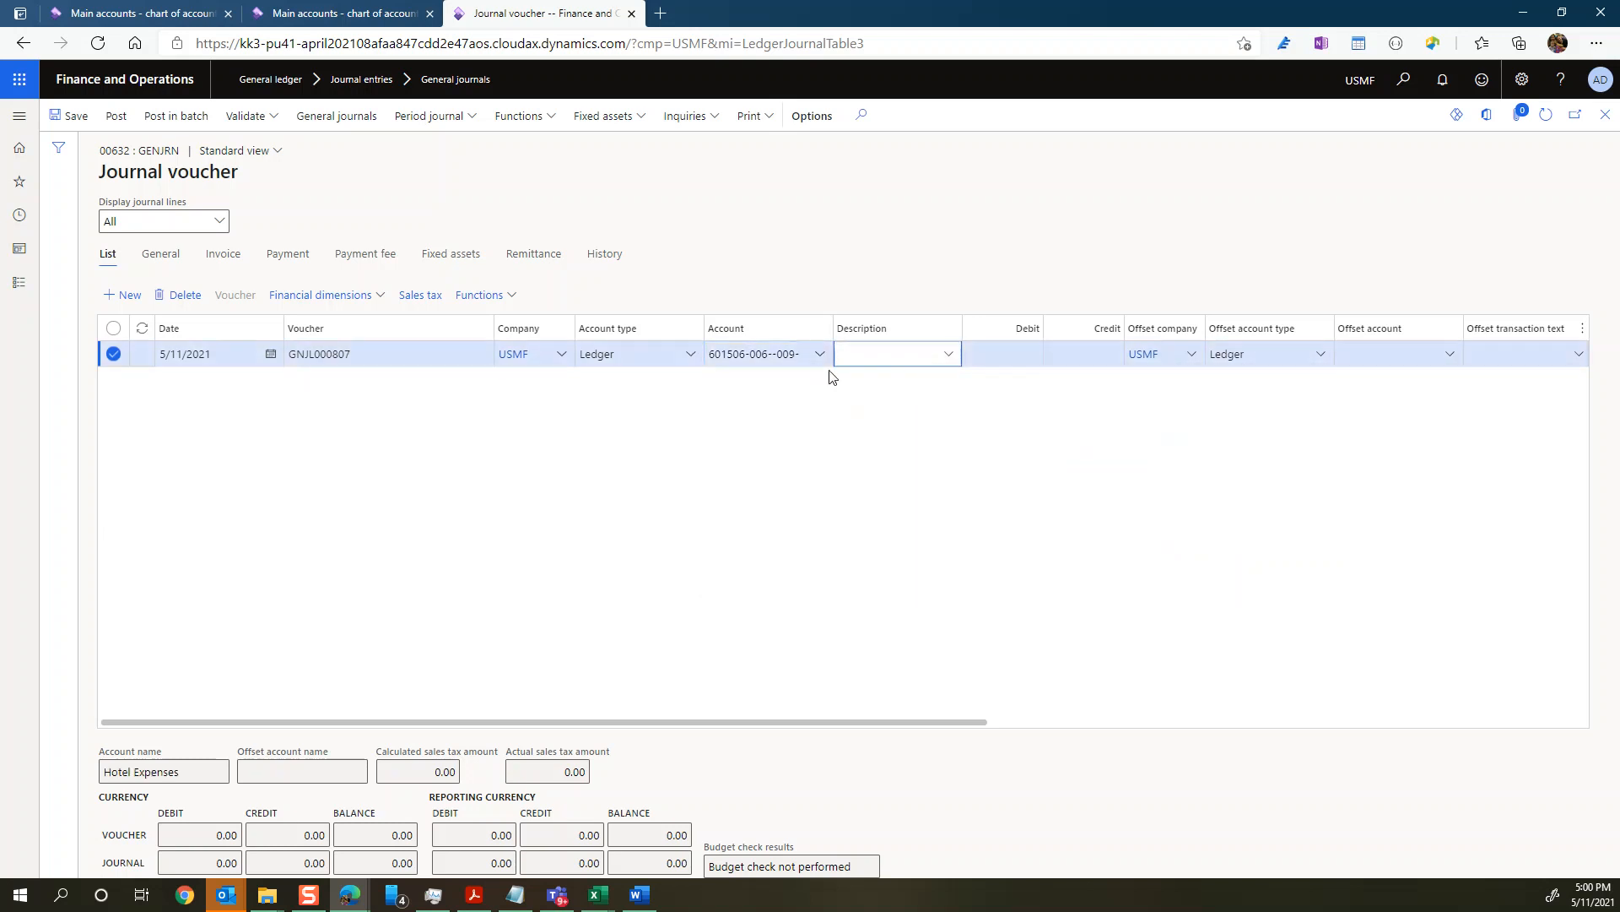
pyautogui.click(994, 363)
pyautogui.write('300')
pyautogui.press('Tab')
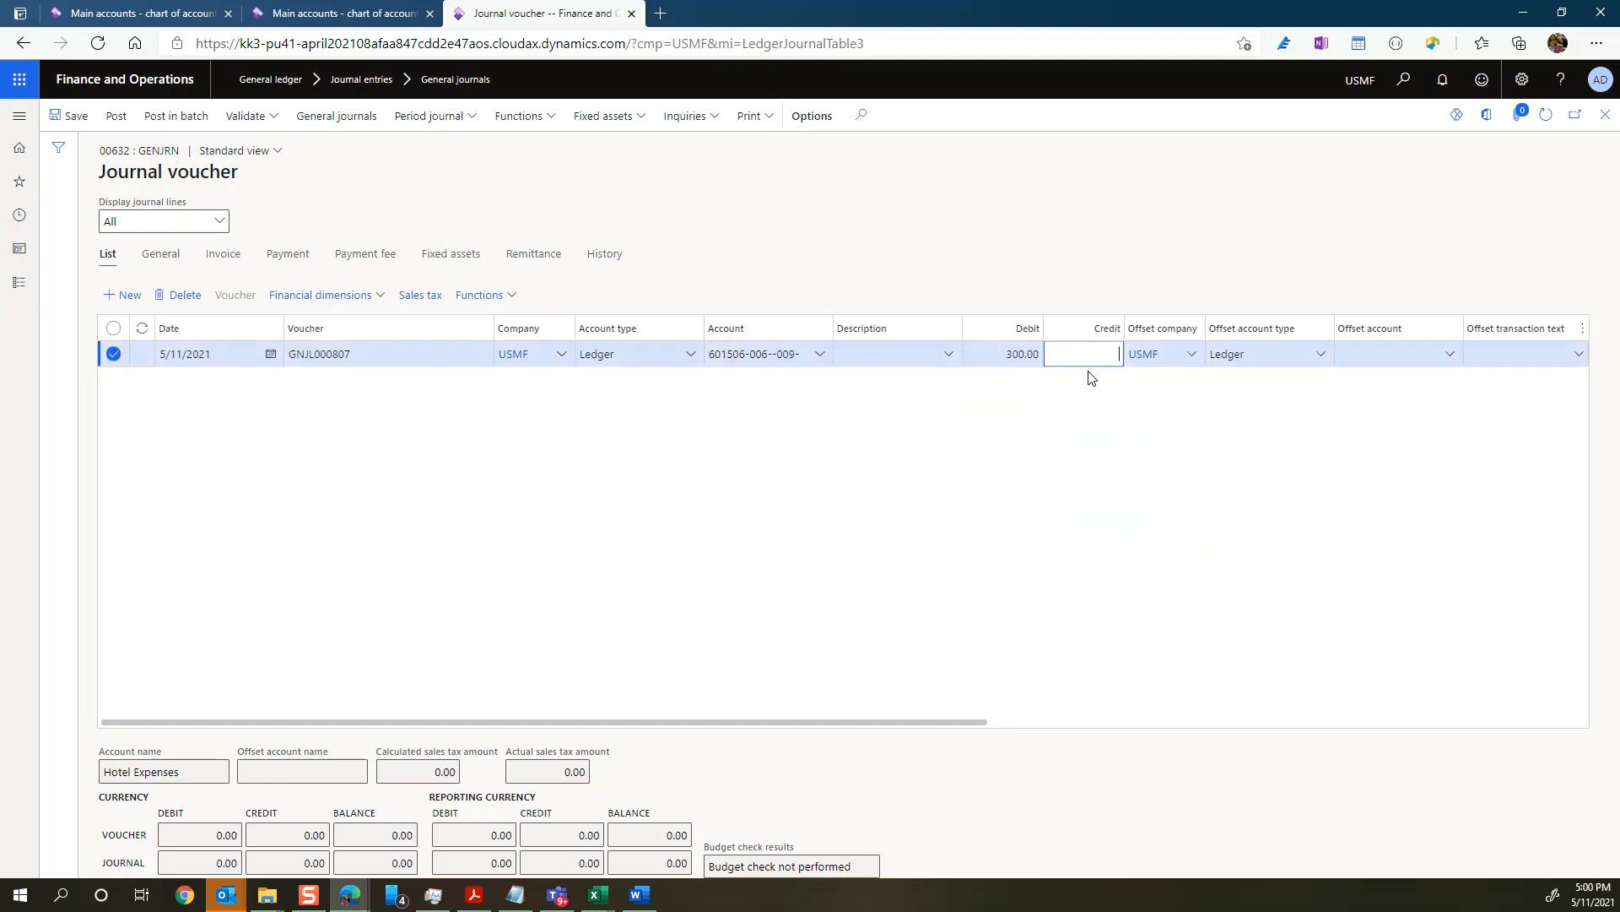
pyautogui.click(1450, 358)
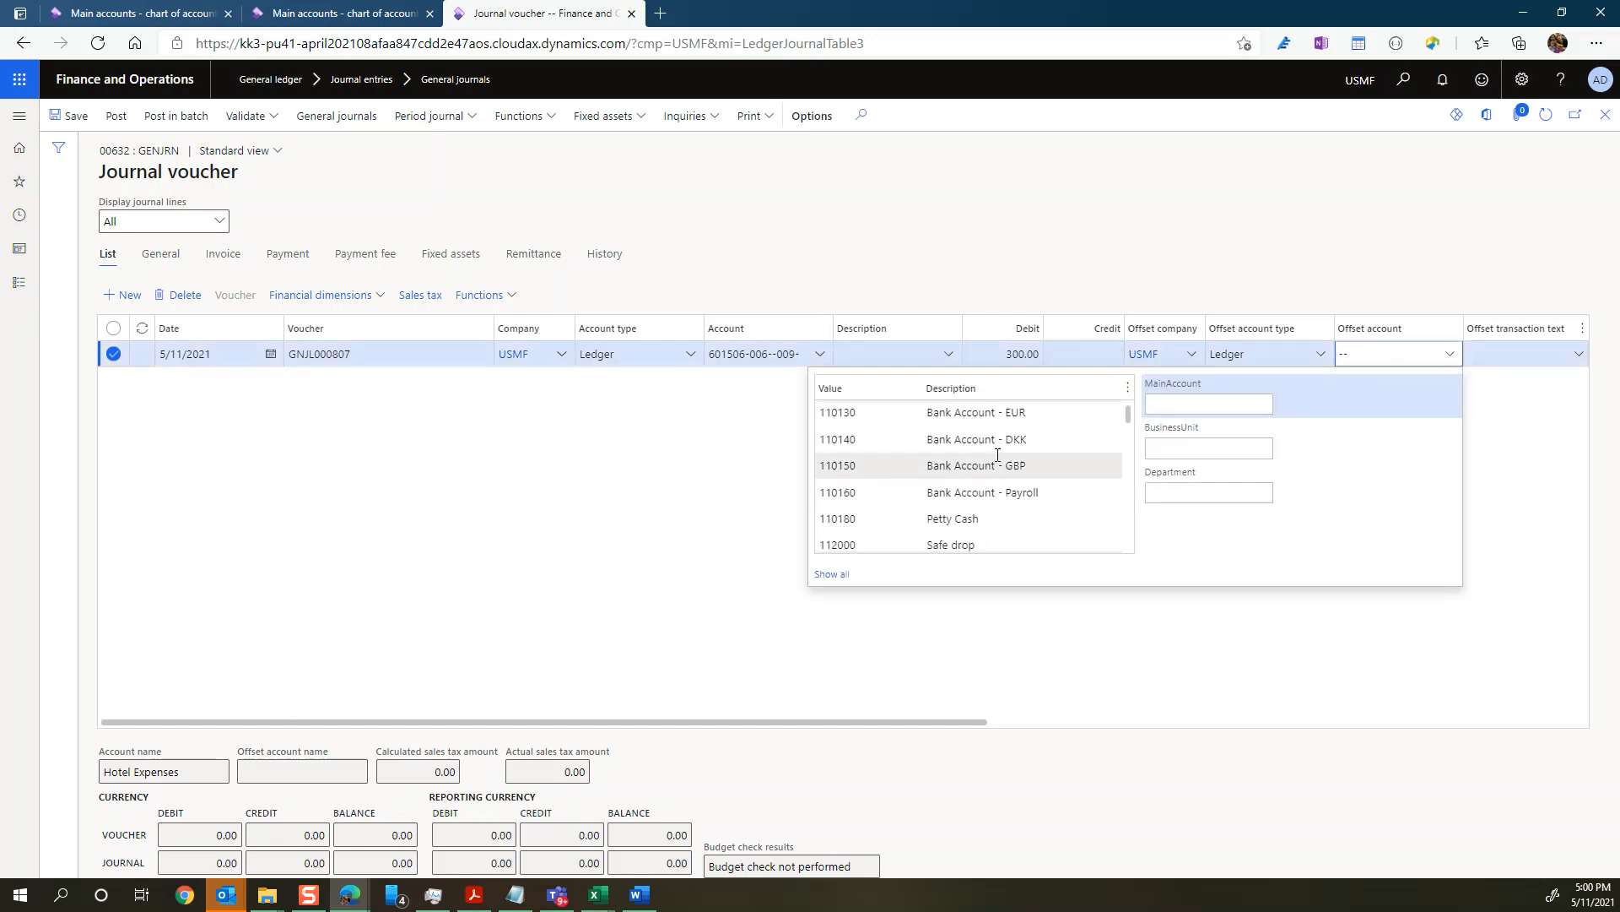
pyautogui.click(965, 518)
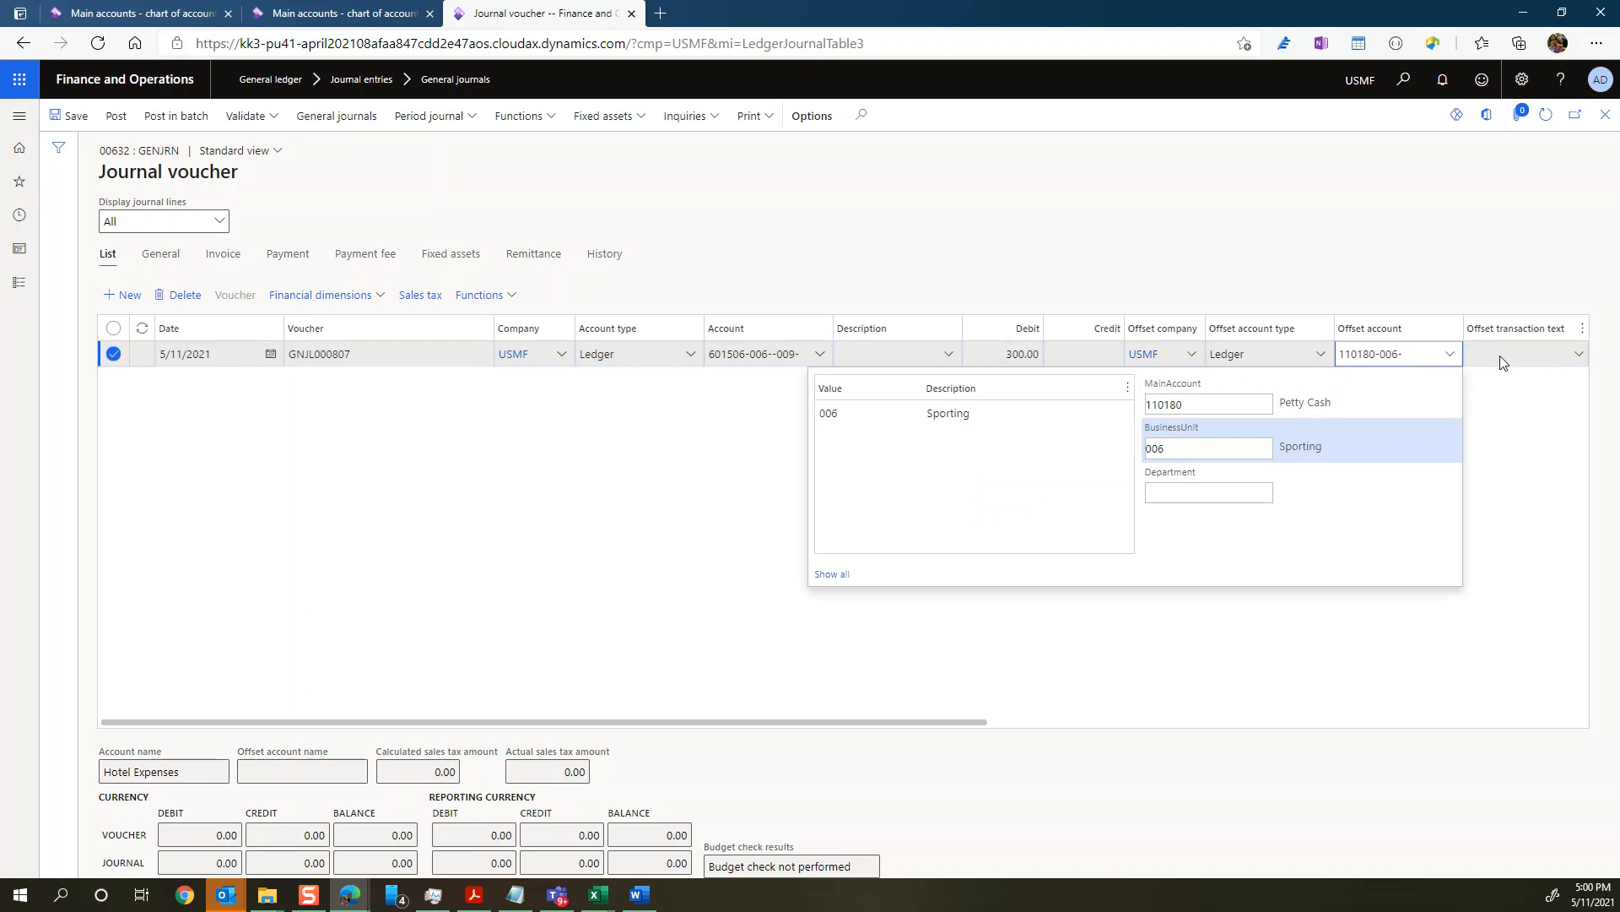
pyautogui.press('Tab')
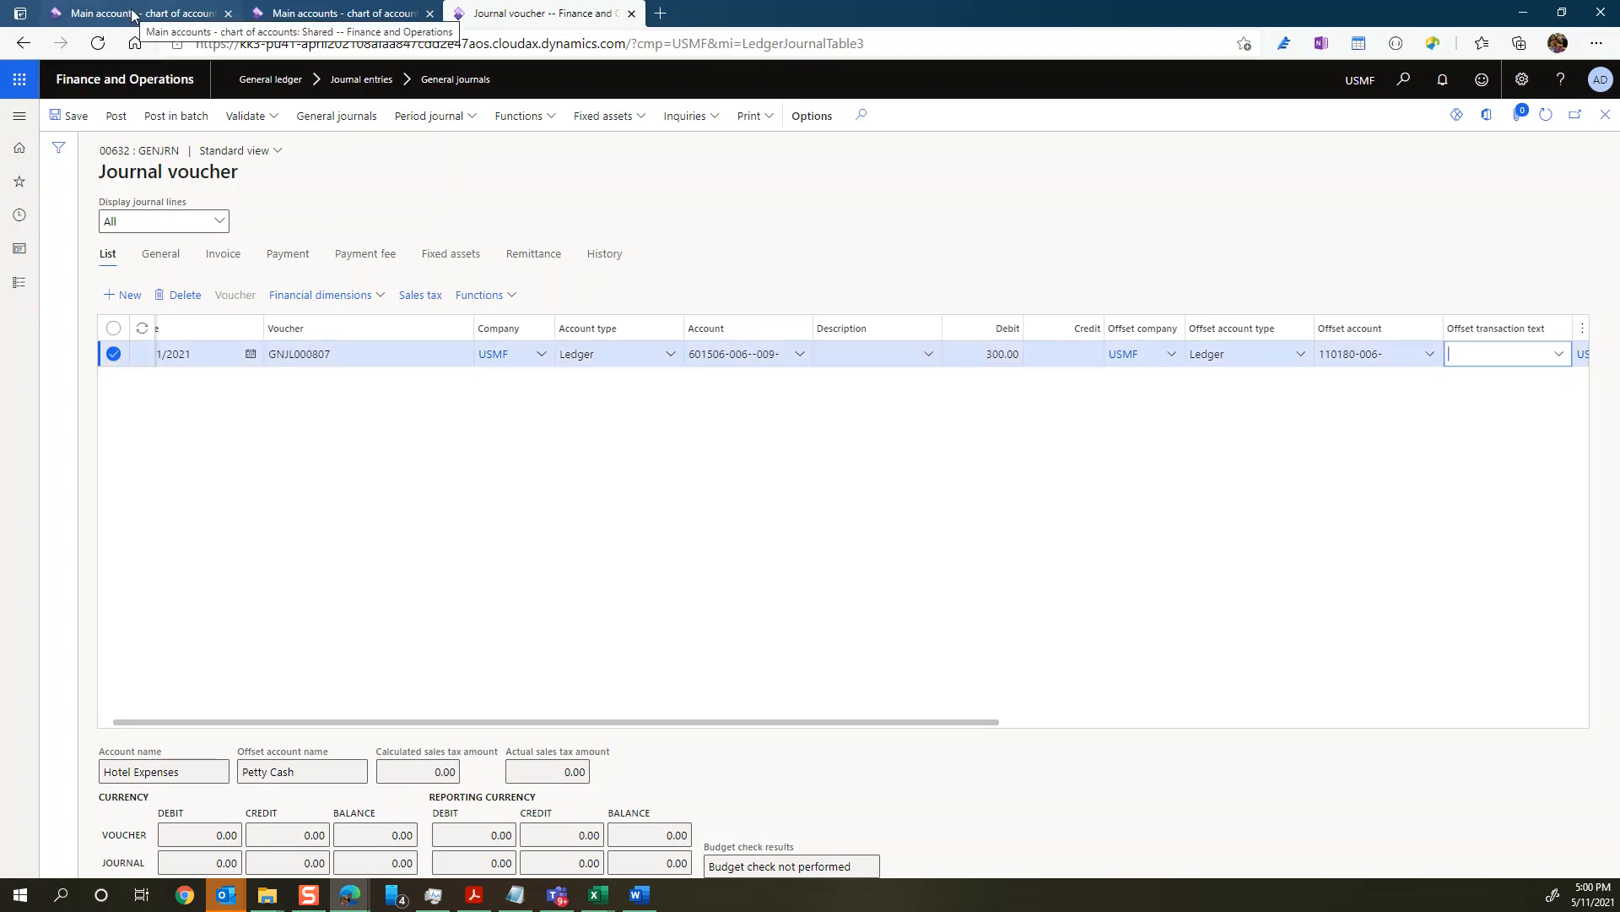
# Step: Close the surplus Main accounts tab and review the default financial dimensions of the USMF override for Hotel Expenses
pyautogui.click(182, 17)
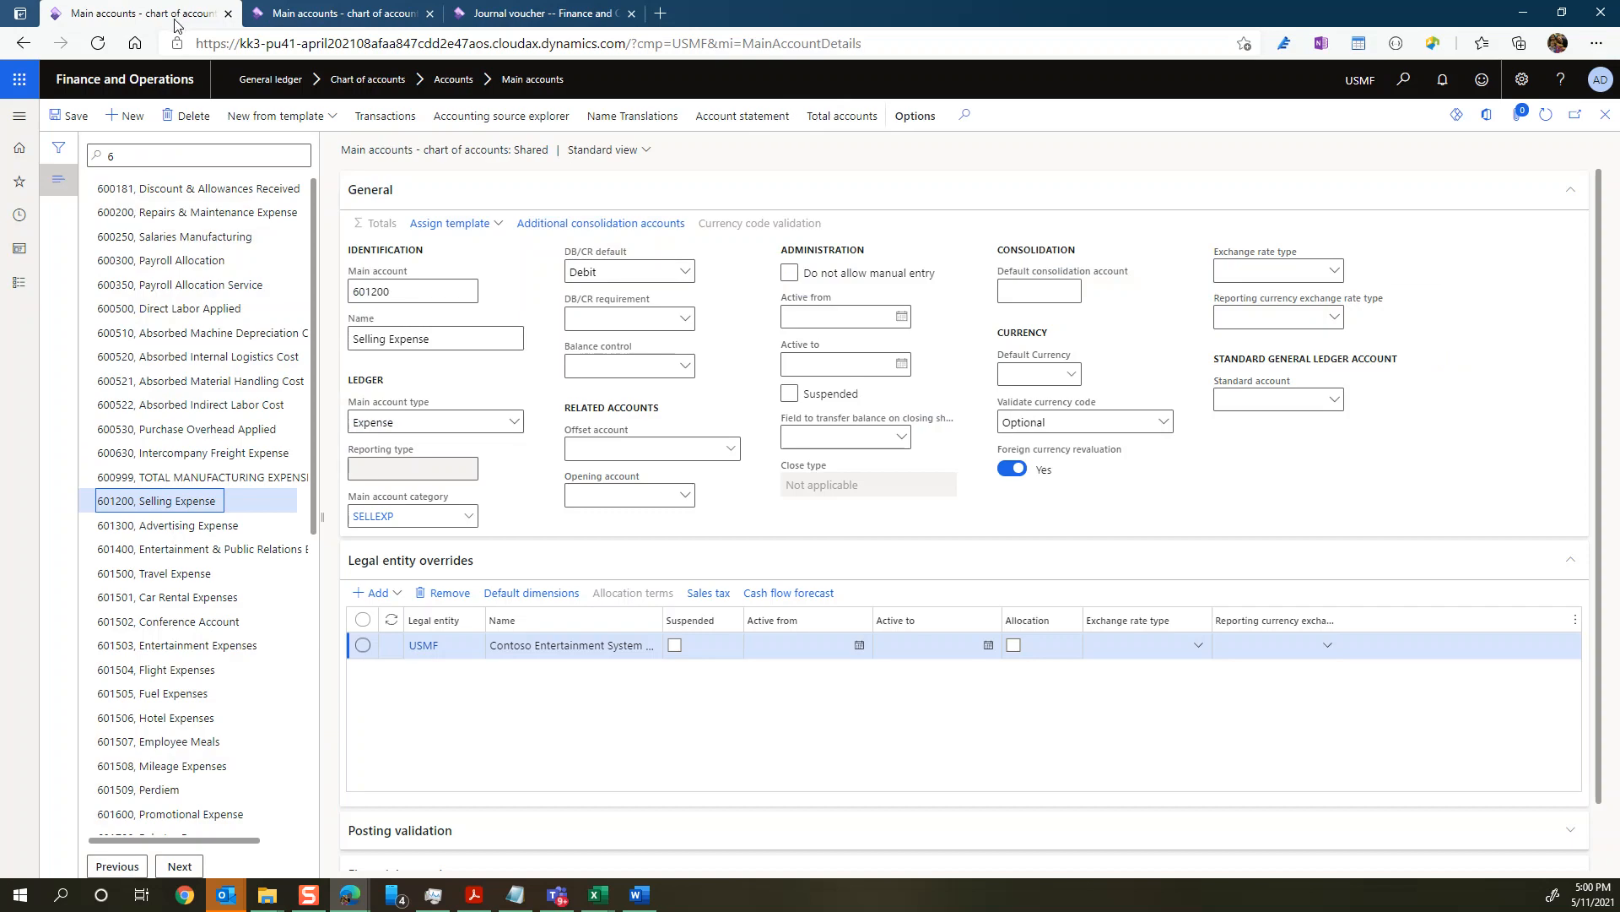
pyautogui.click(305, 15)
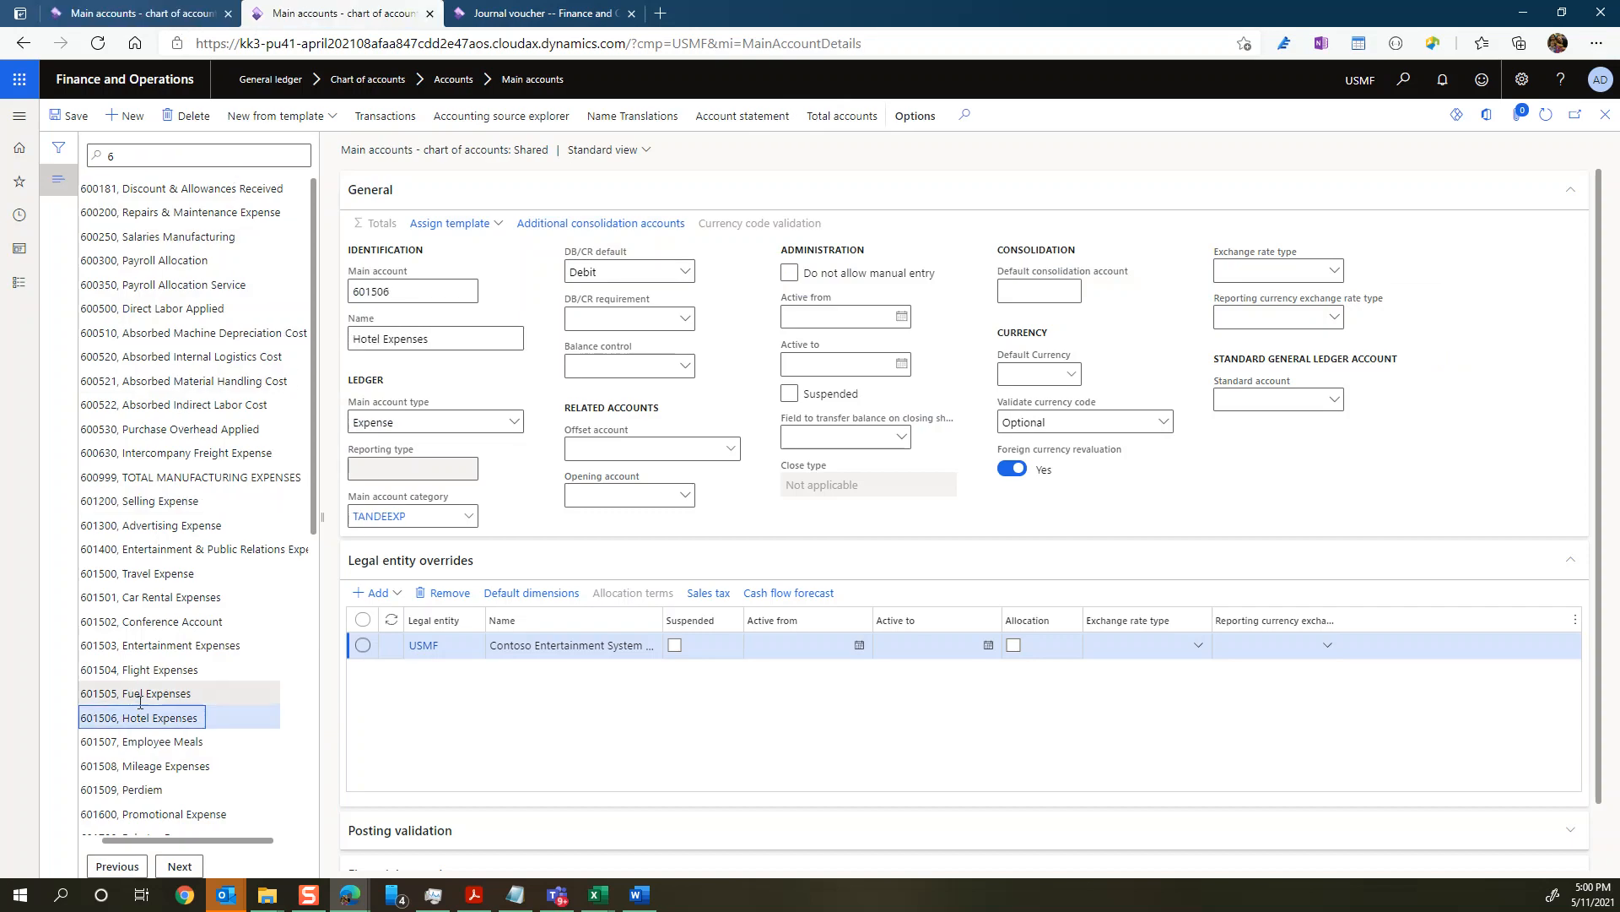
pyautogui.click(228, 13)
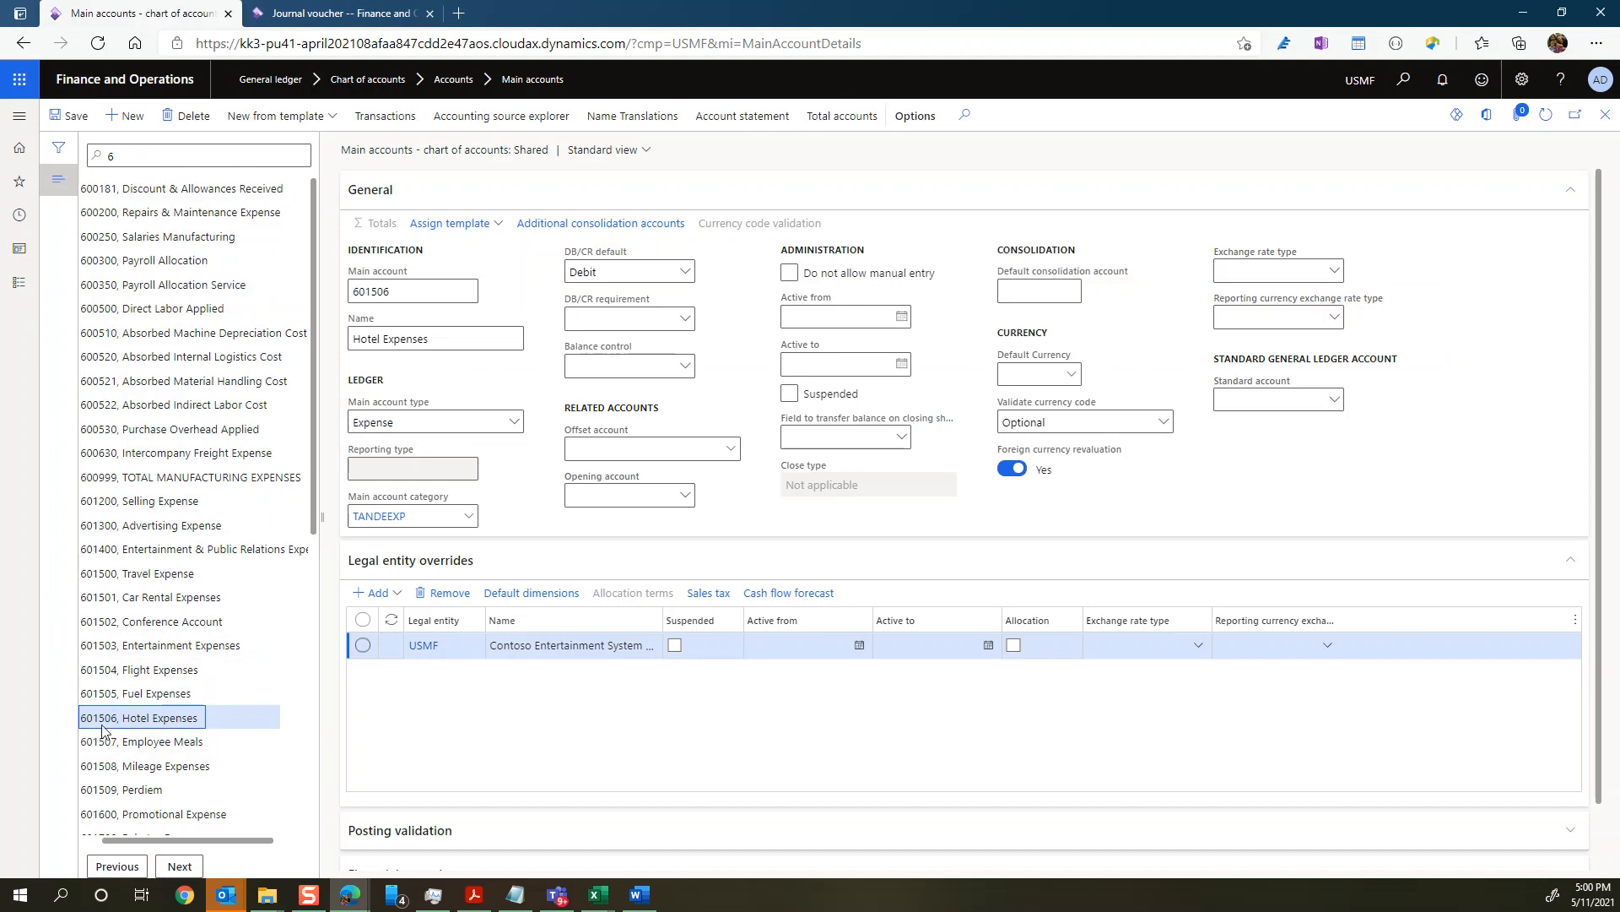
pyautogui.click(540, 595)
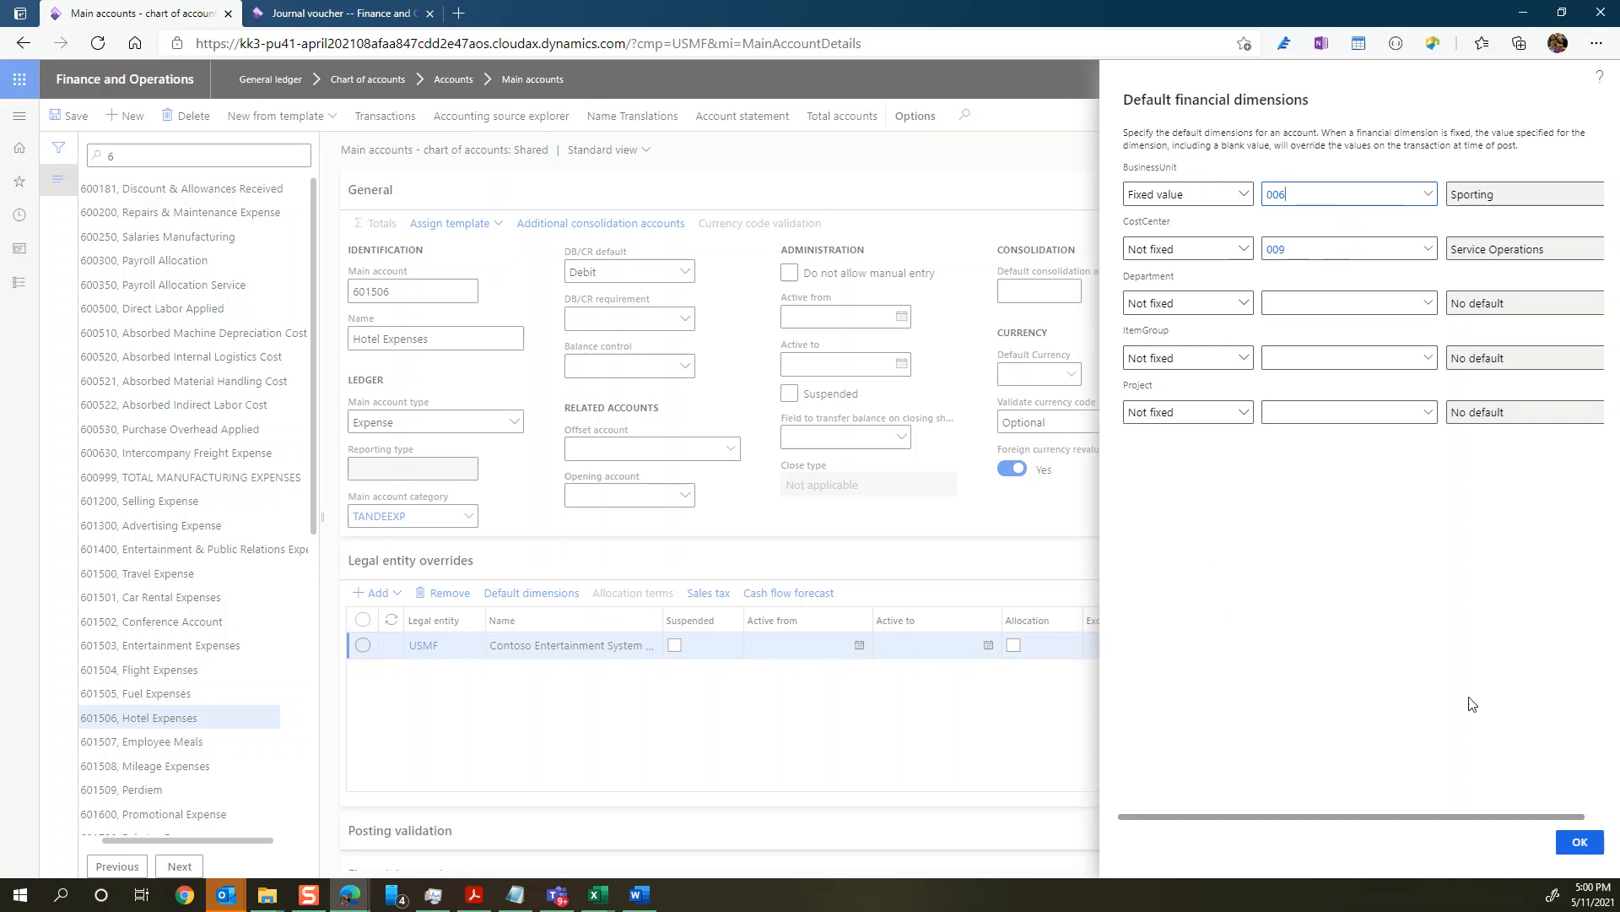
pyautogui.click(1580, 843)
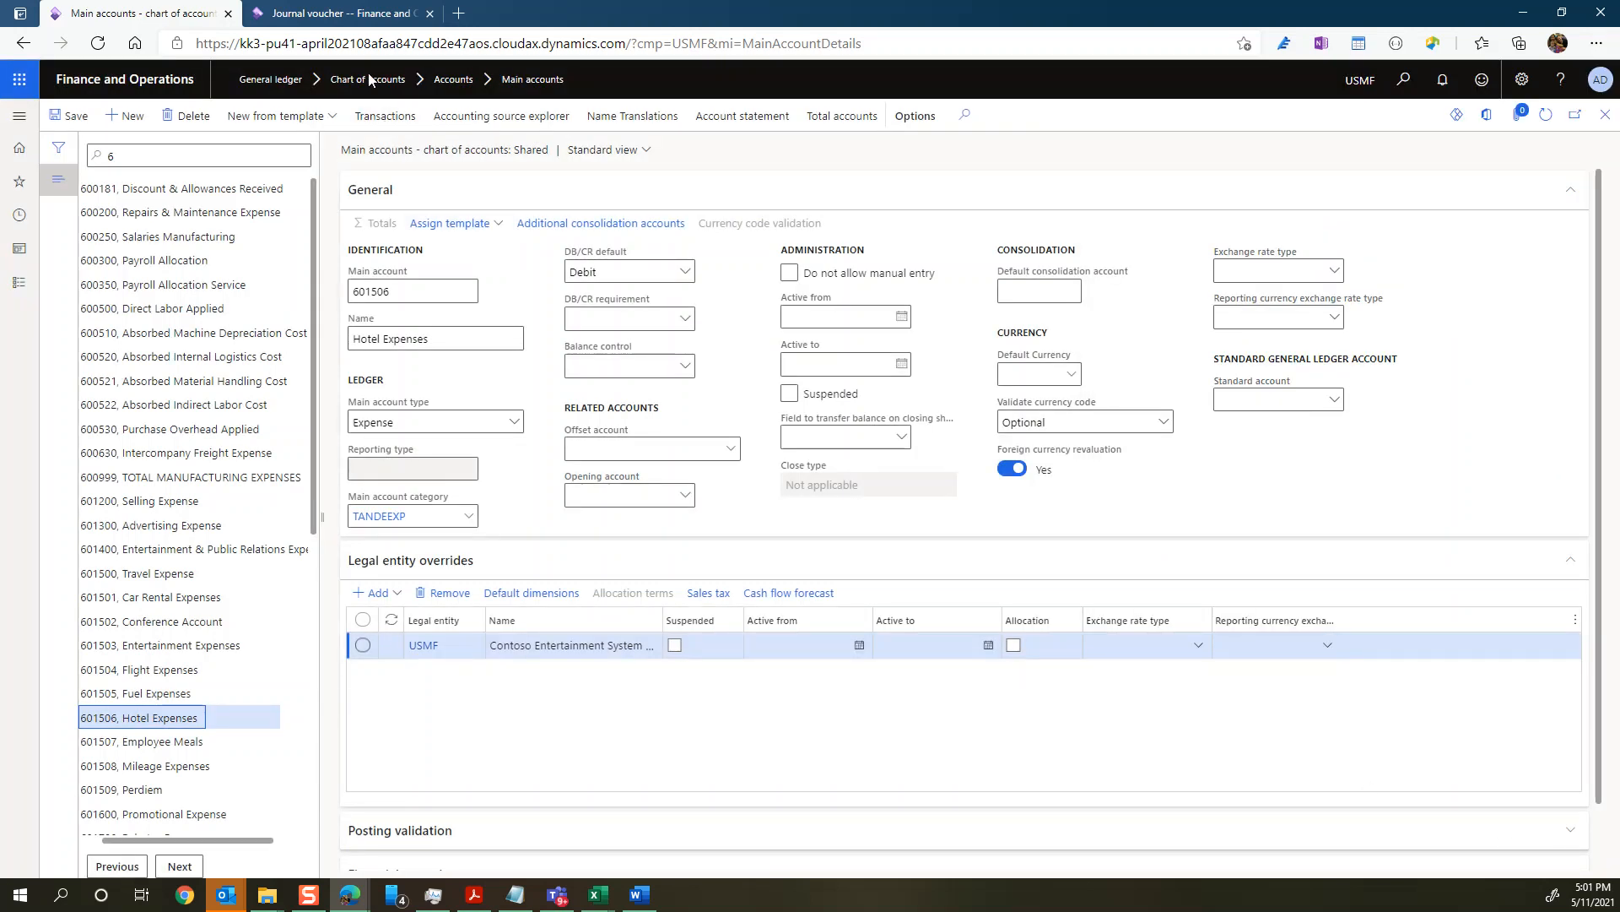
# Step: Return to the journal voucher and change the line account's BusinessUnit to 004, IT Consulting Practice
pyautogui.click(343, 15)
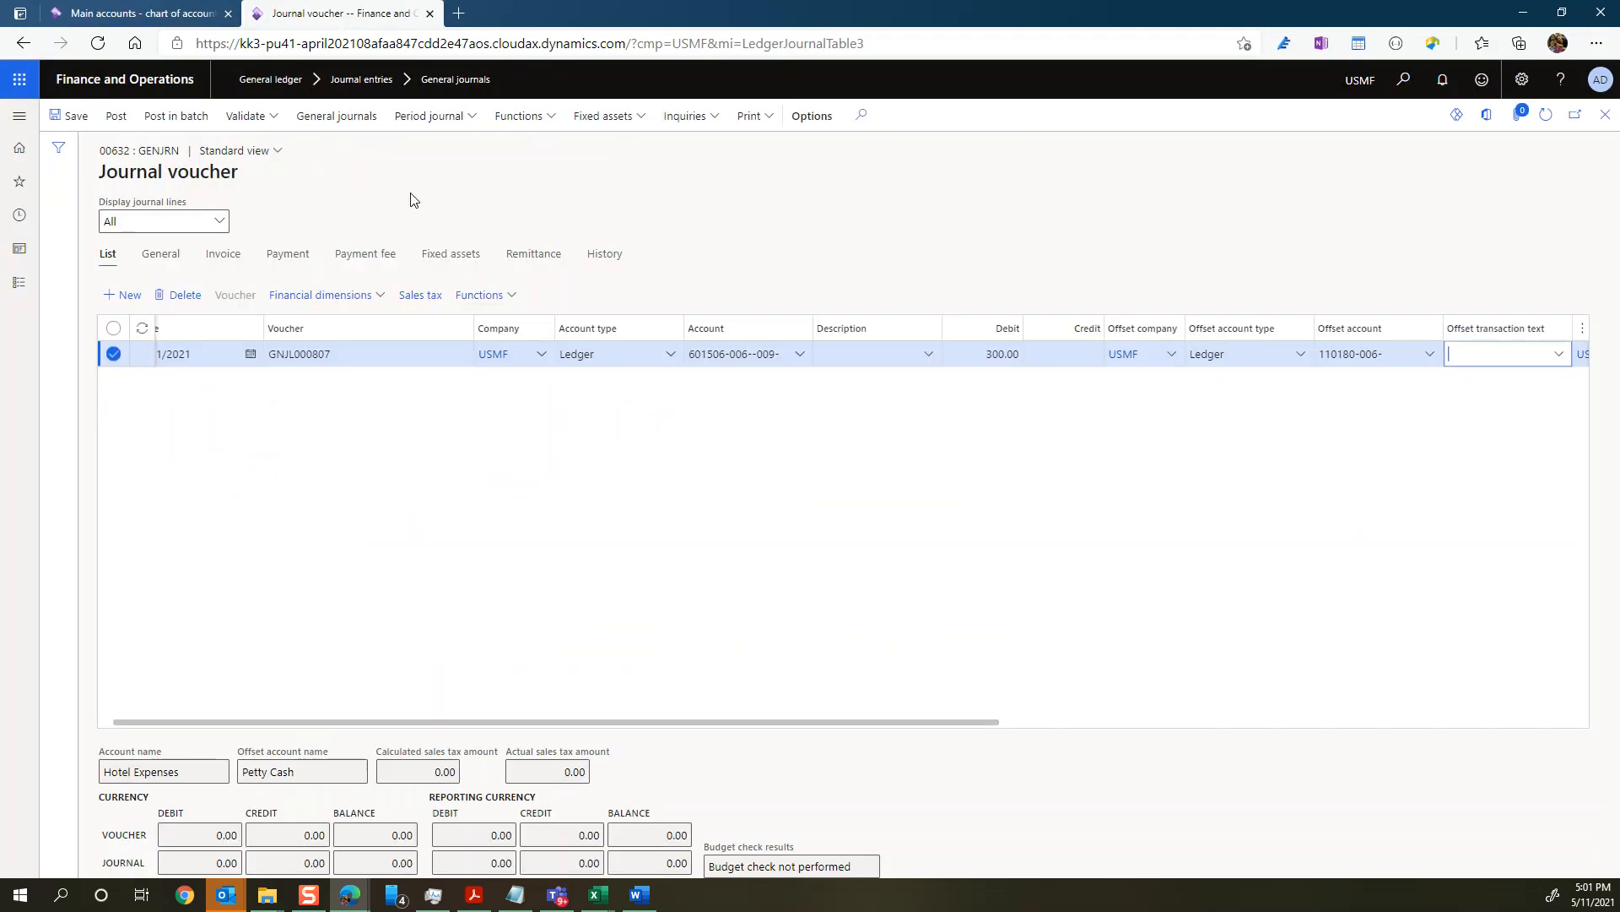
pyautogui.click(742, 358)
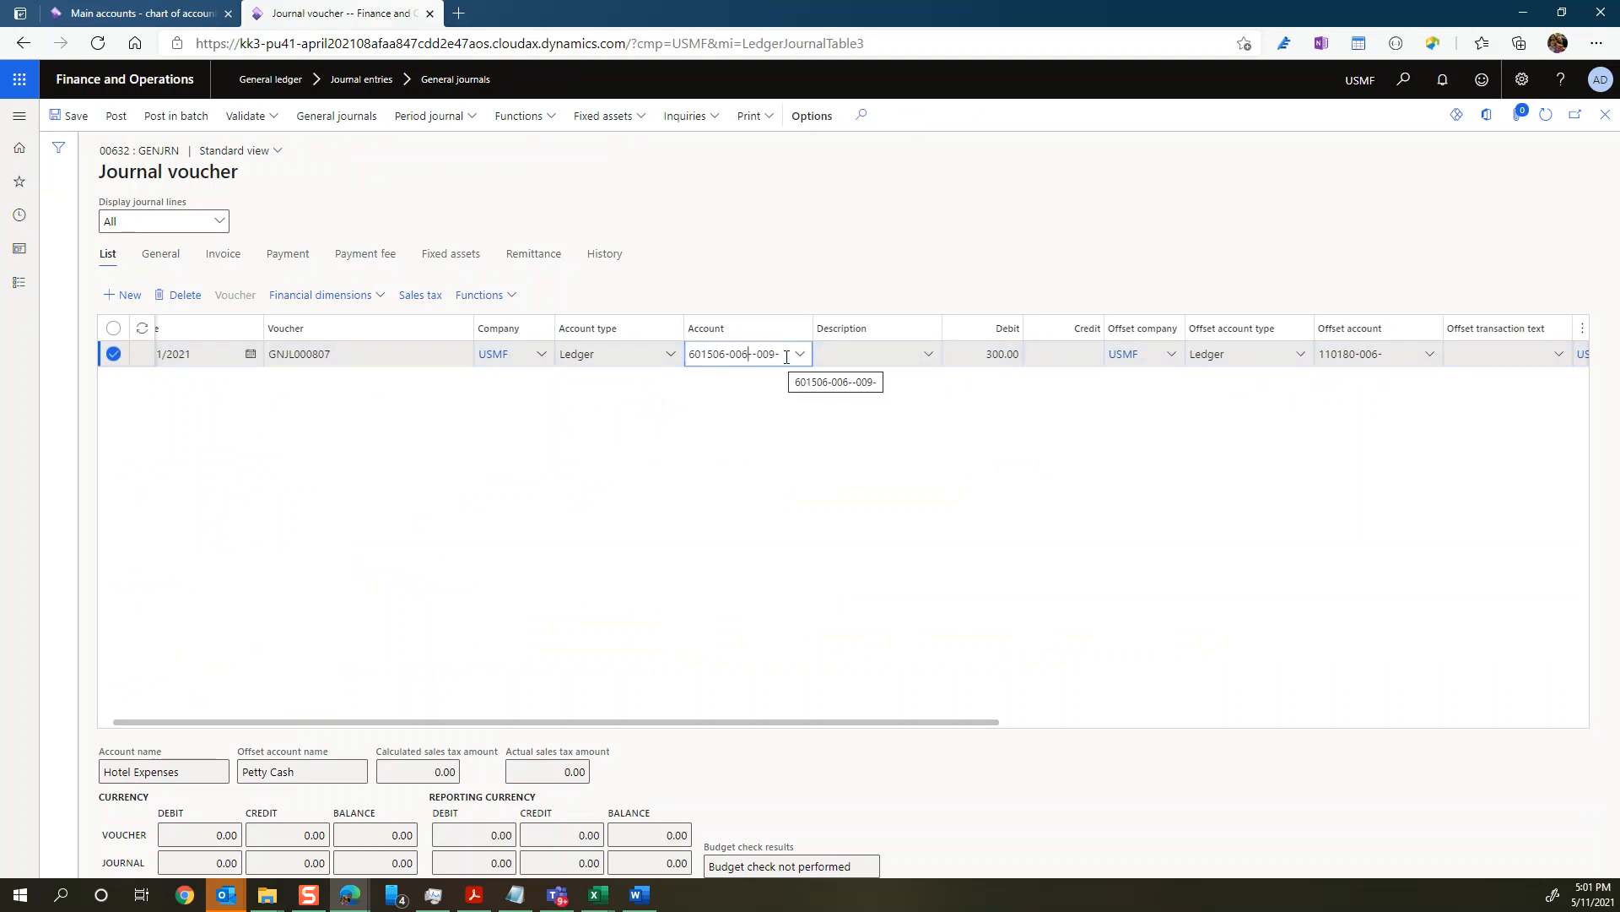
pyautogui.press('BackSpace')
pyautogui.press('BackSpace')
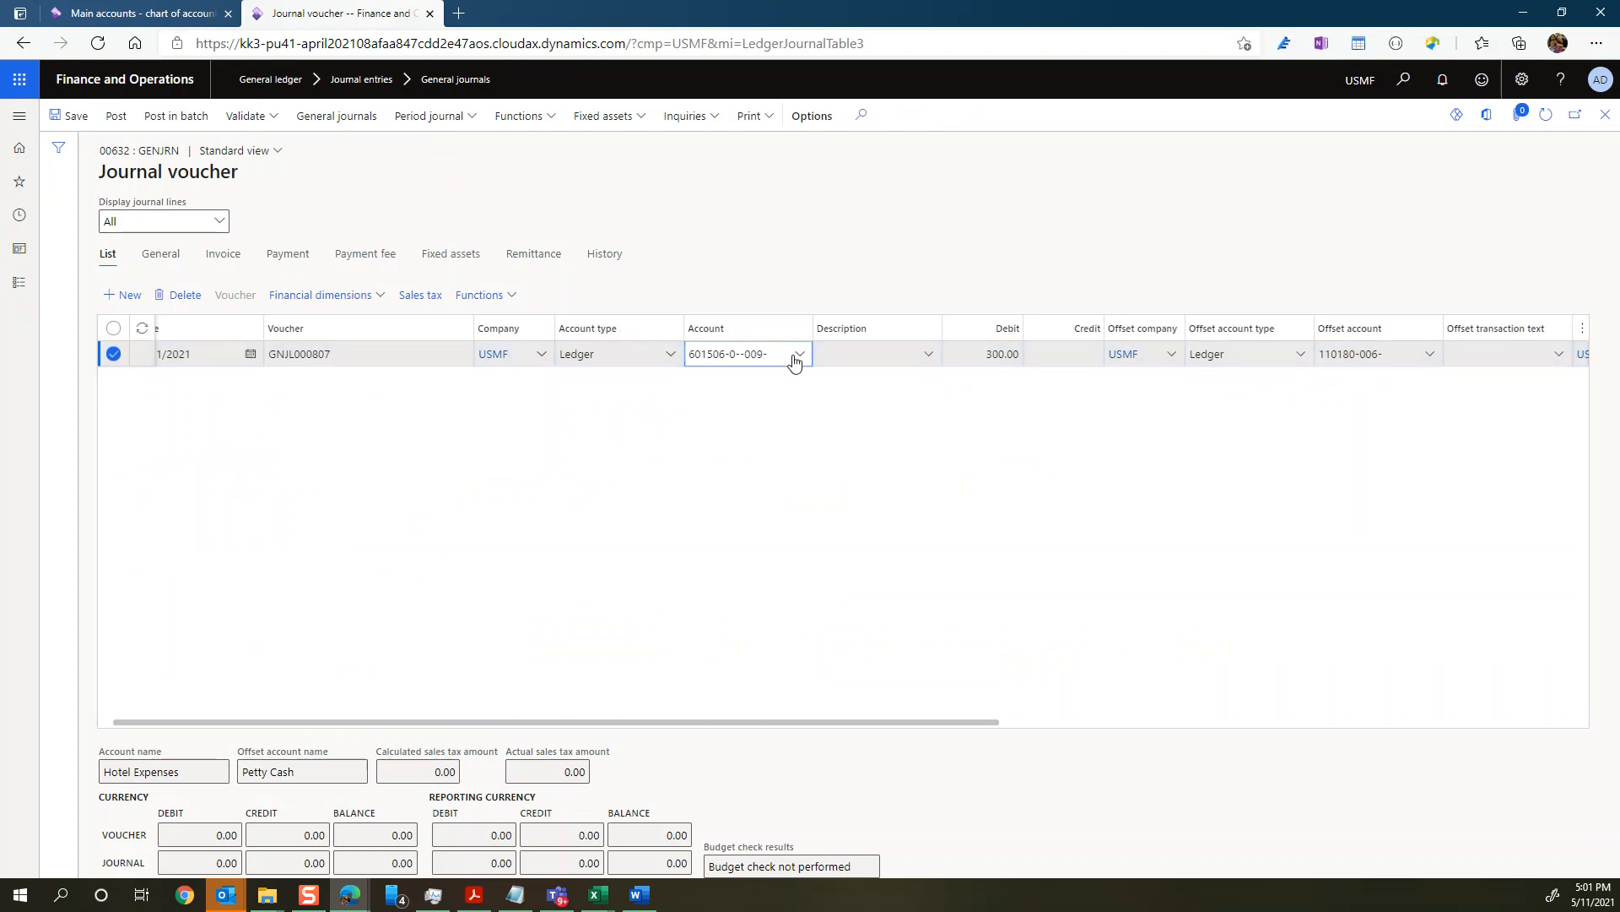
pyautogui.click(800, 354)
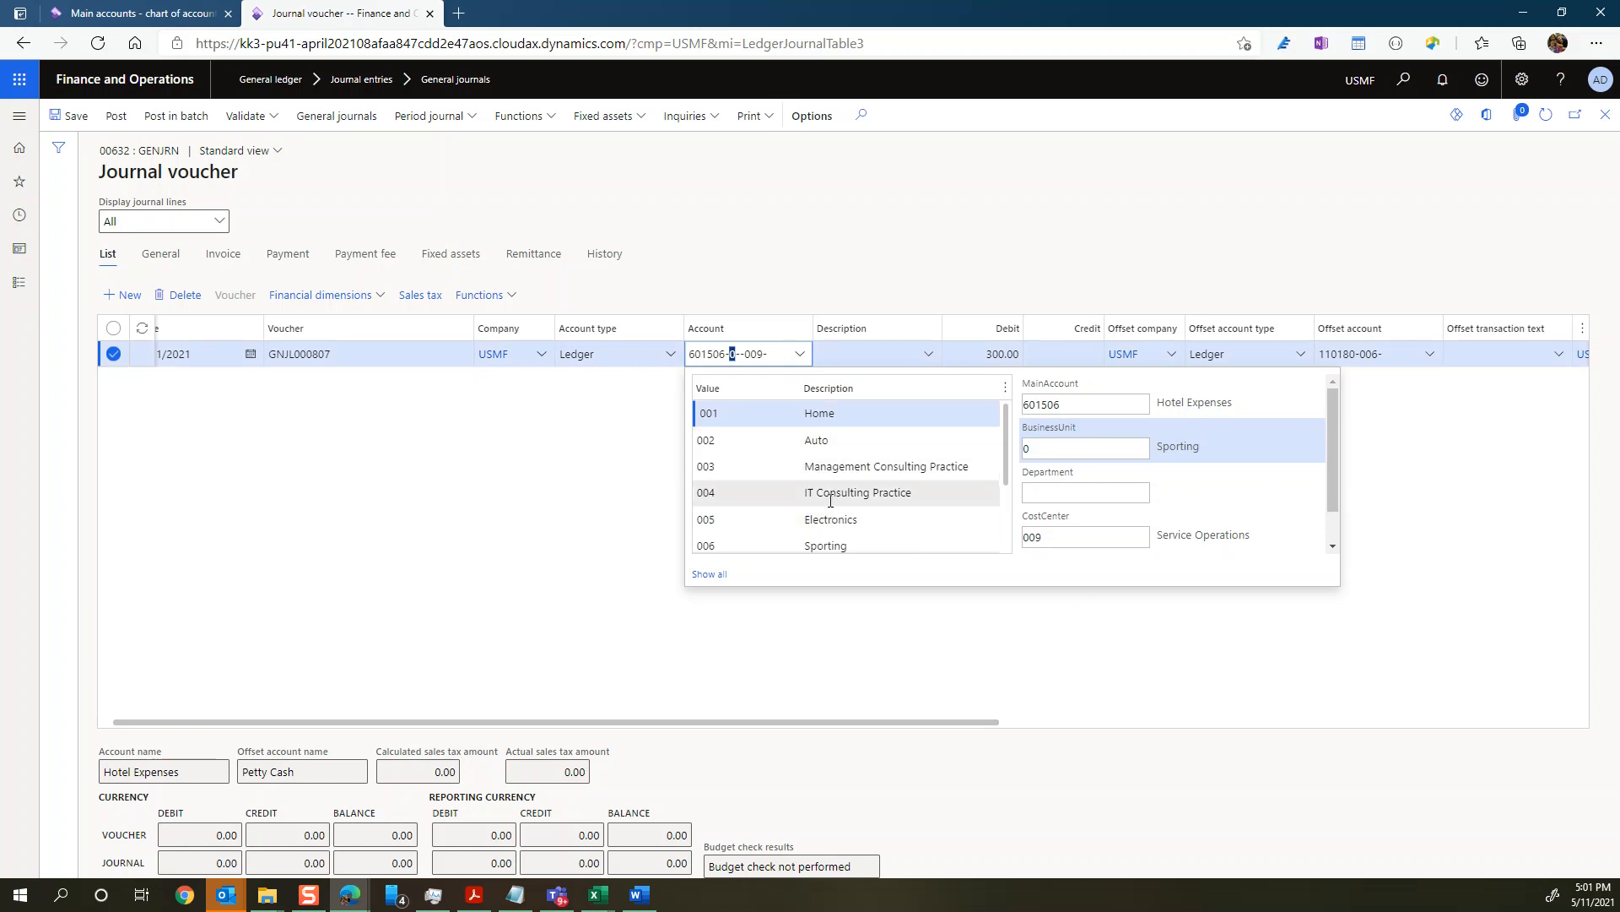
pyautogui.click(830, 496)
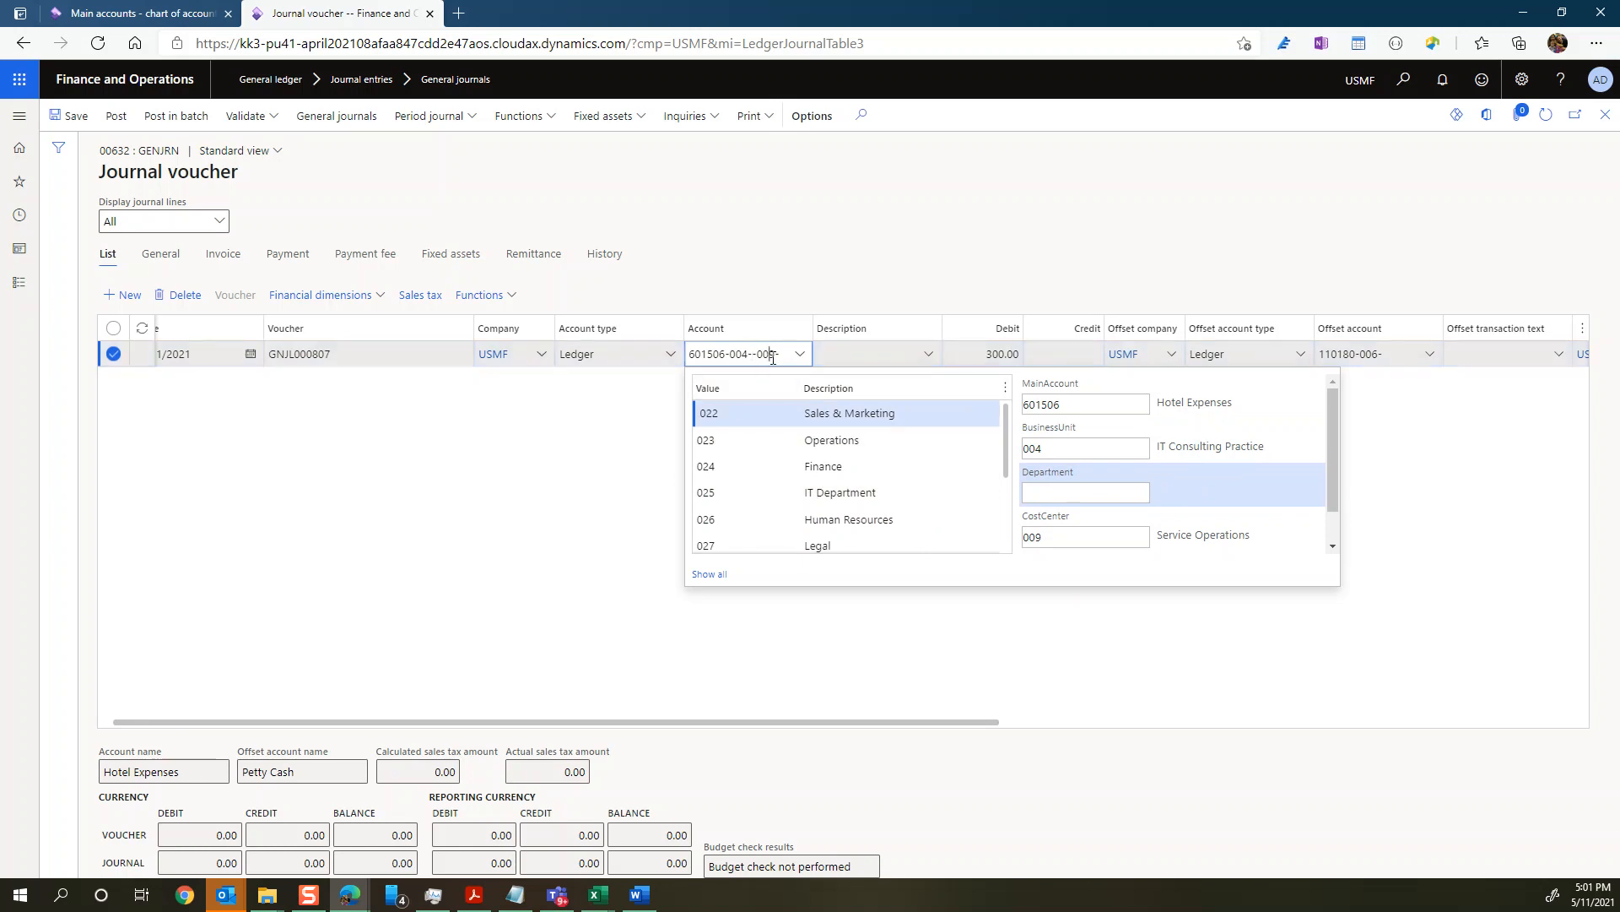
# Step: Change the line account's CostCenter to 008, Marketing Campaign, leaving Department and ItemGroup blank
pyautogui.write('-')
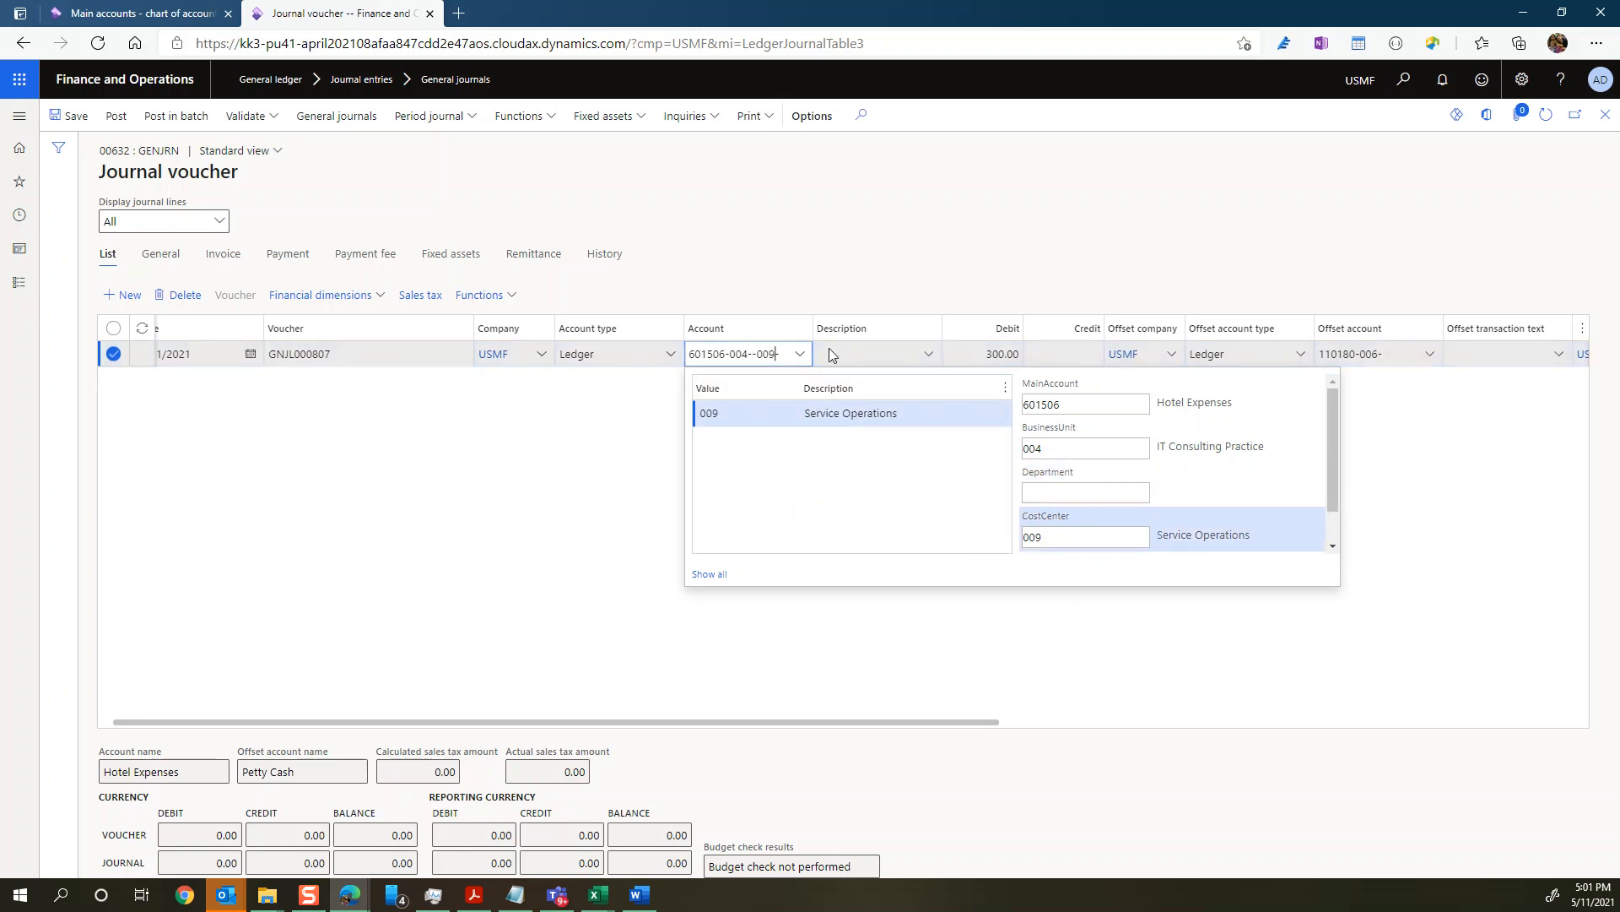
pyautogui.press('BackSpace')
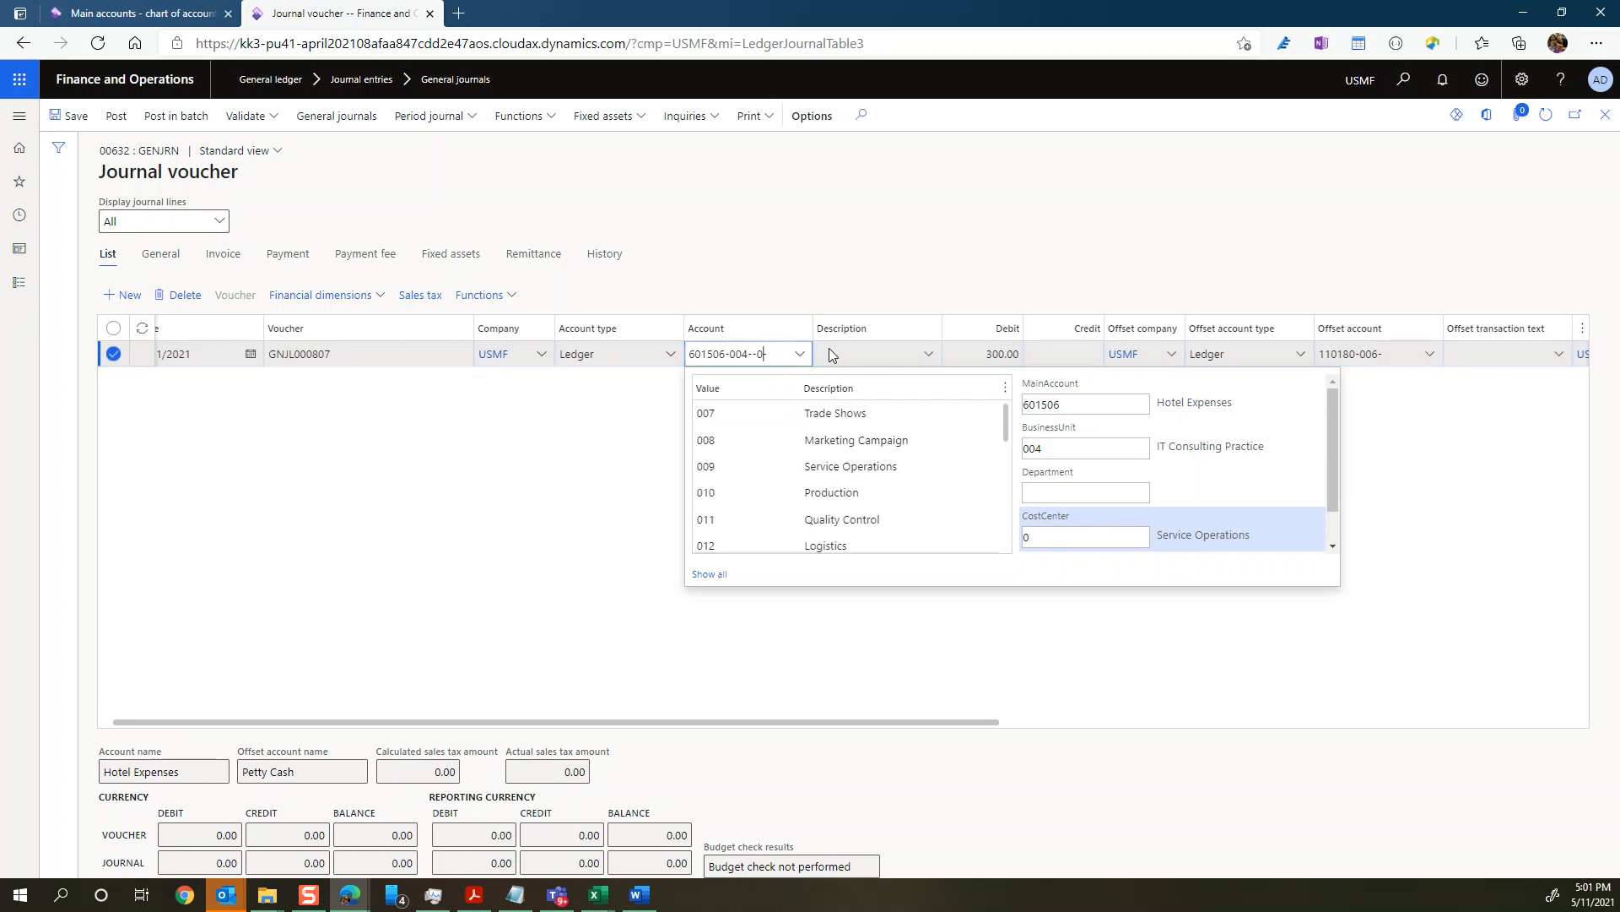
pyautogui.click(824, 441)
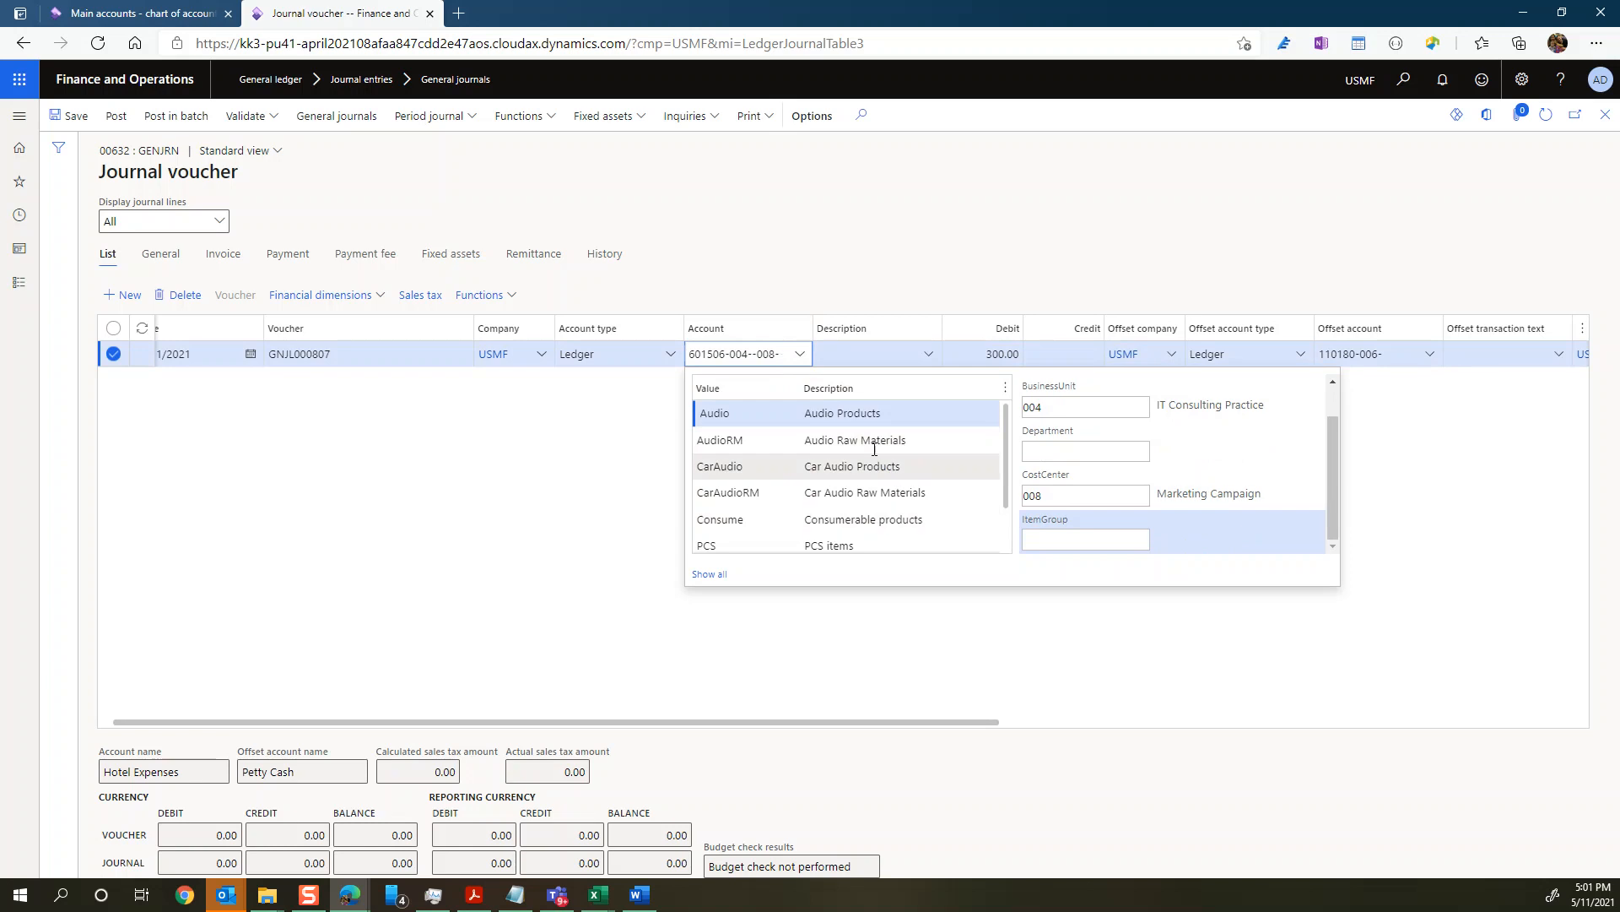
pyautogui.press('Tab')
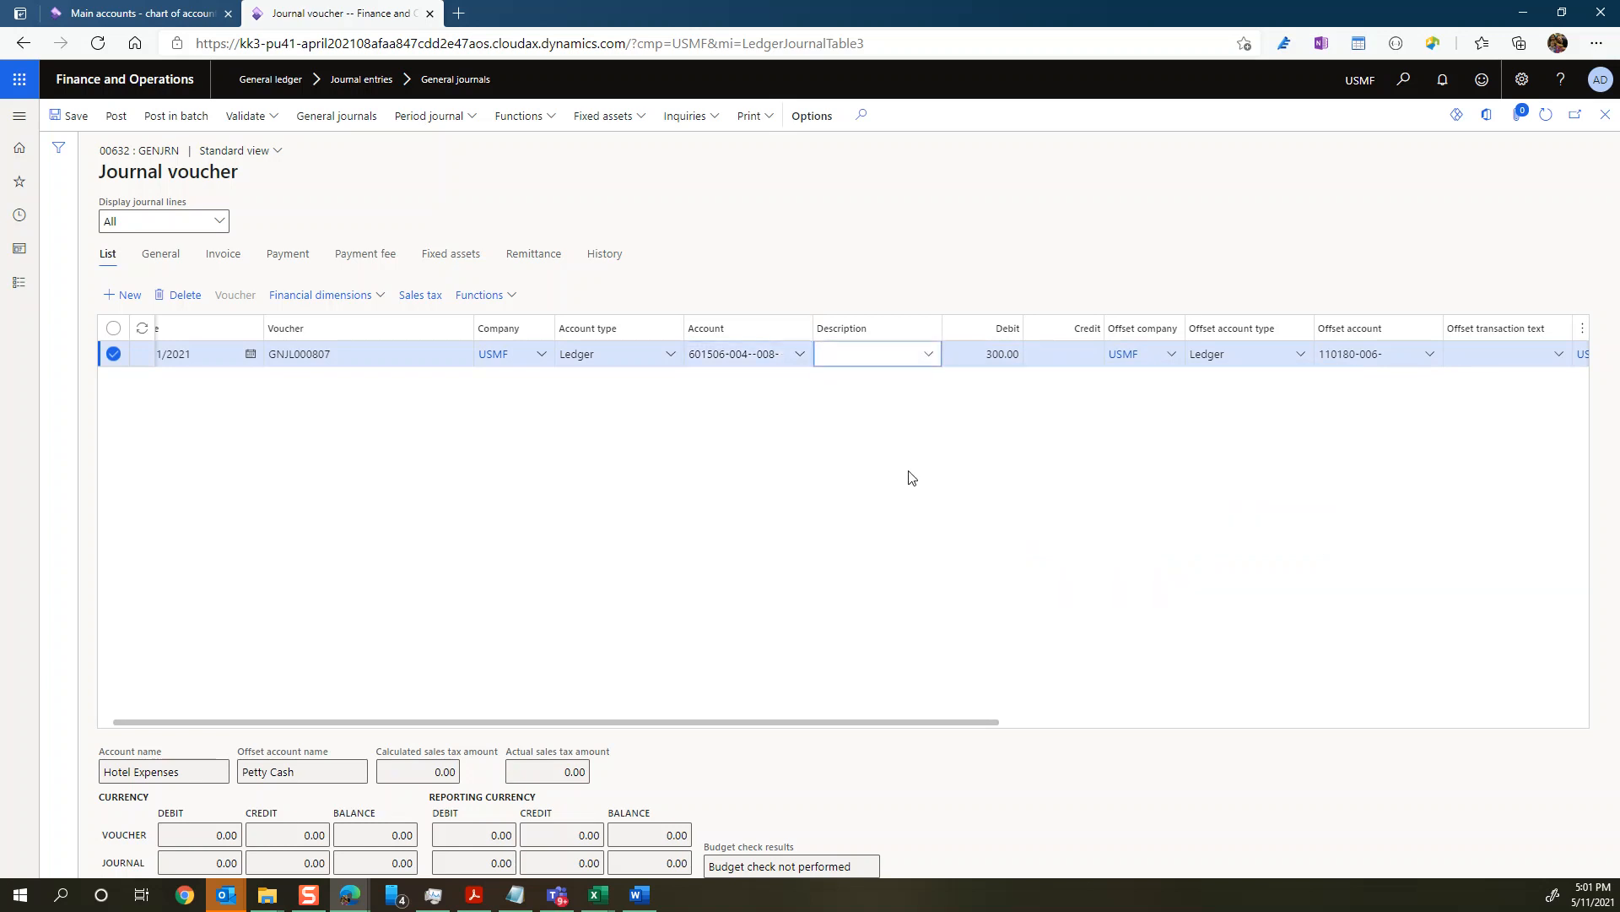
# Step: Leave the offset company as USMF and post the general journal
pyautogui.press('Tab')
pyautogui.press('Tab')
pyautogui.press('Tab')
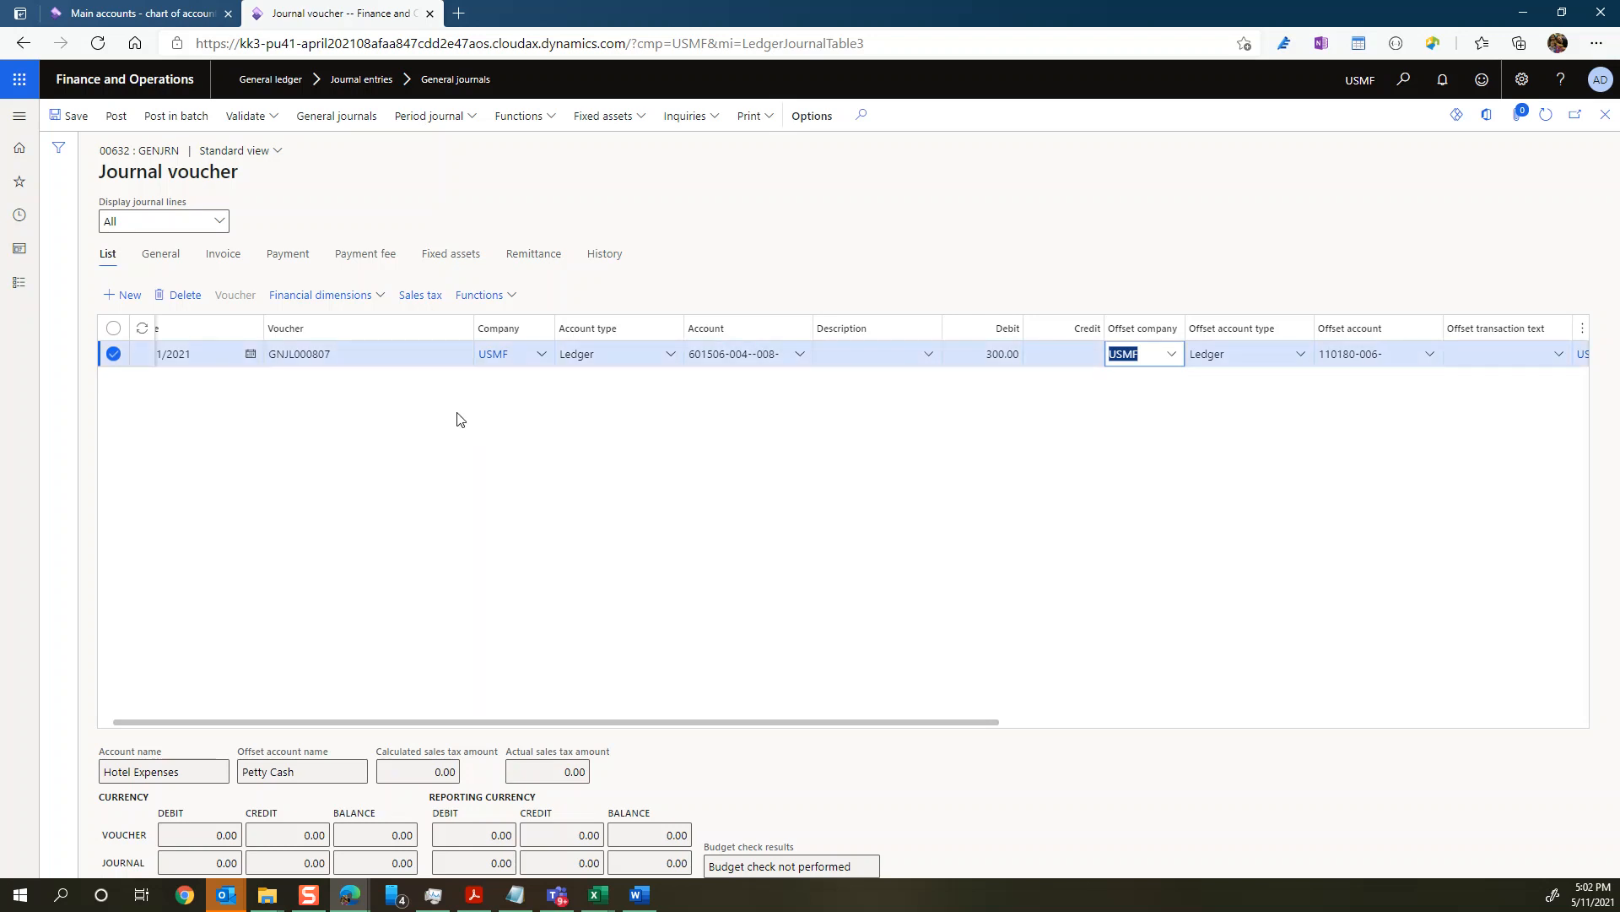
pyautogui.click(121, 119)
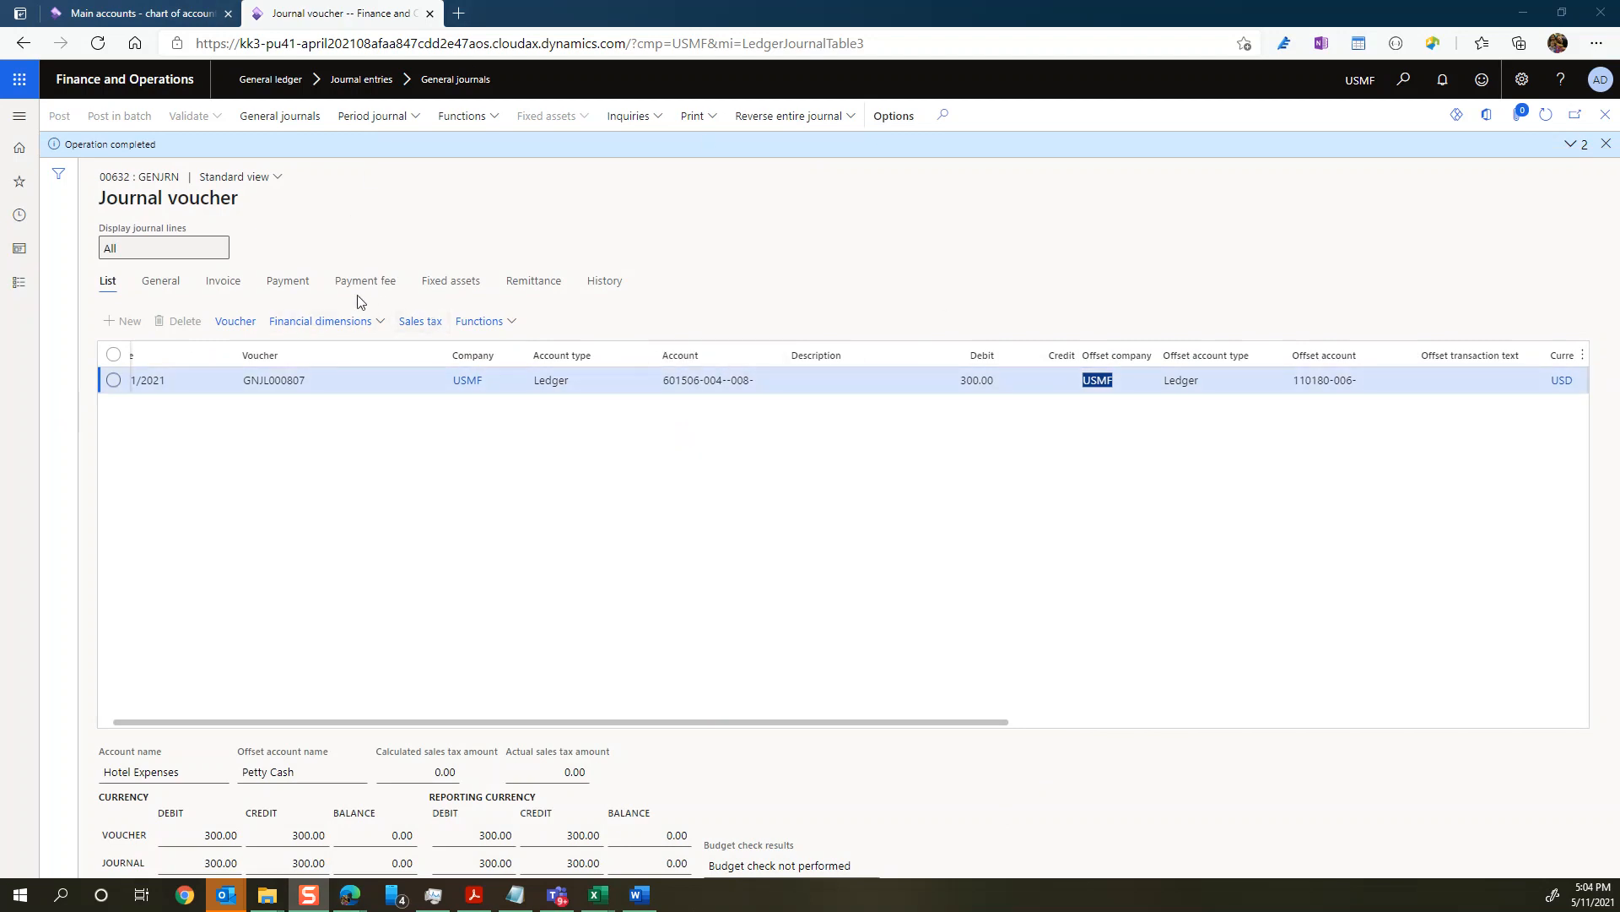
# Step: Open the posted journal line's voucher transactions and examine the dimensions in the Hotel Expenses ledger account
pyautogui.click(242, 323)
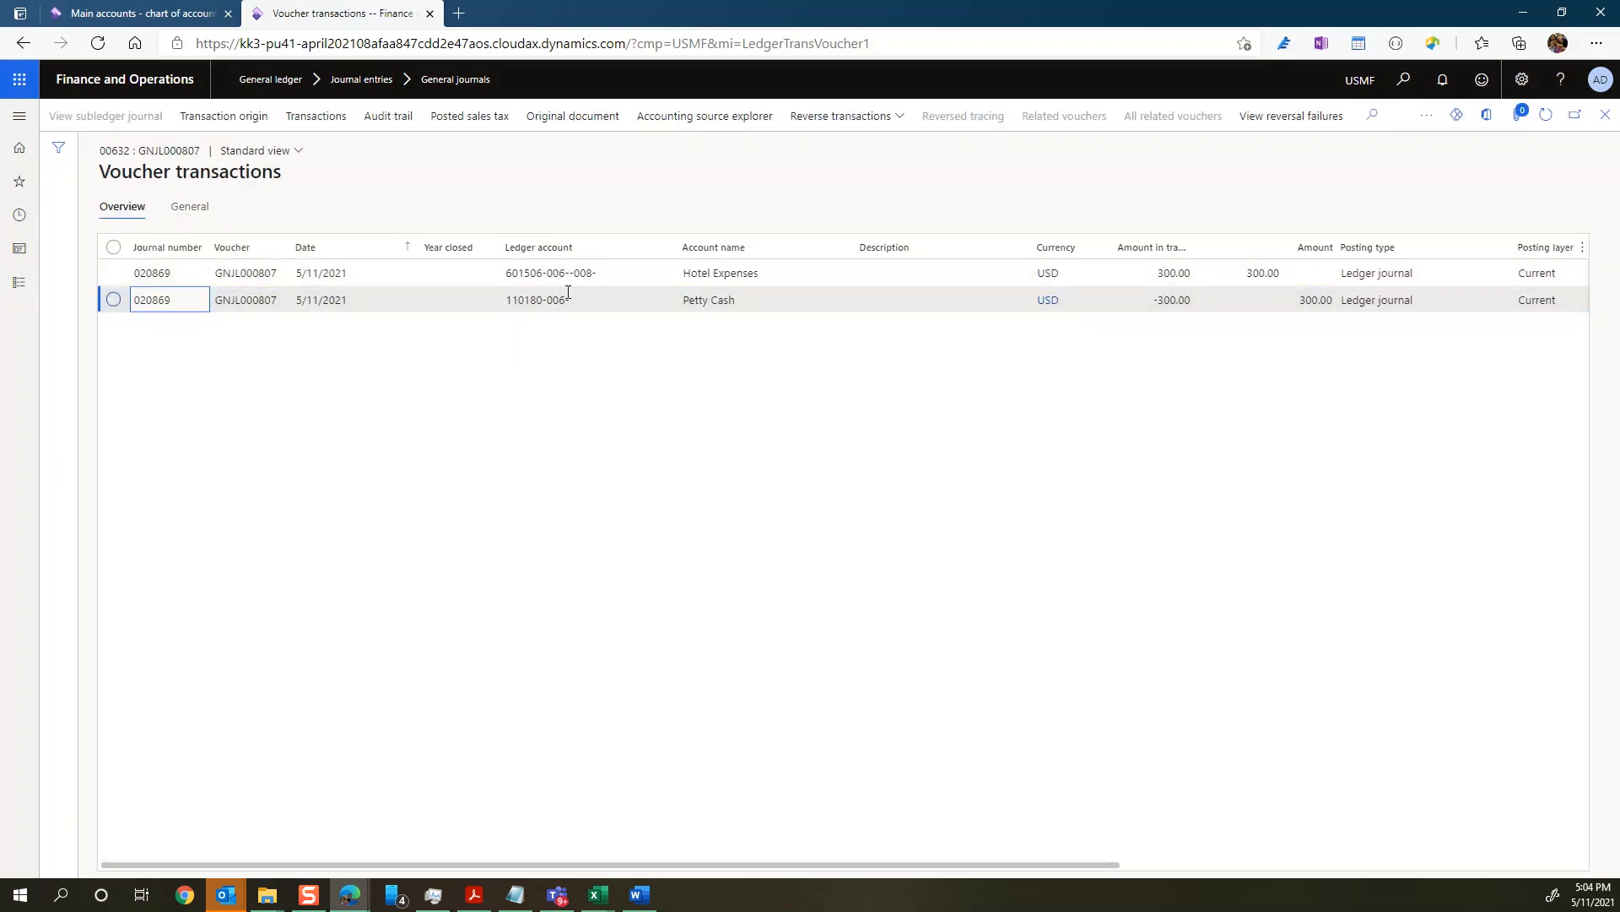
pyautogui.moveTo(570, 278)
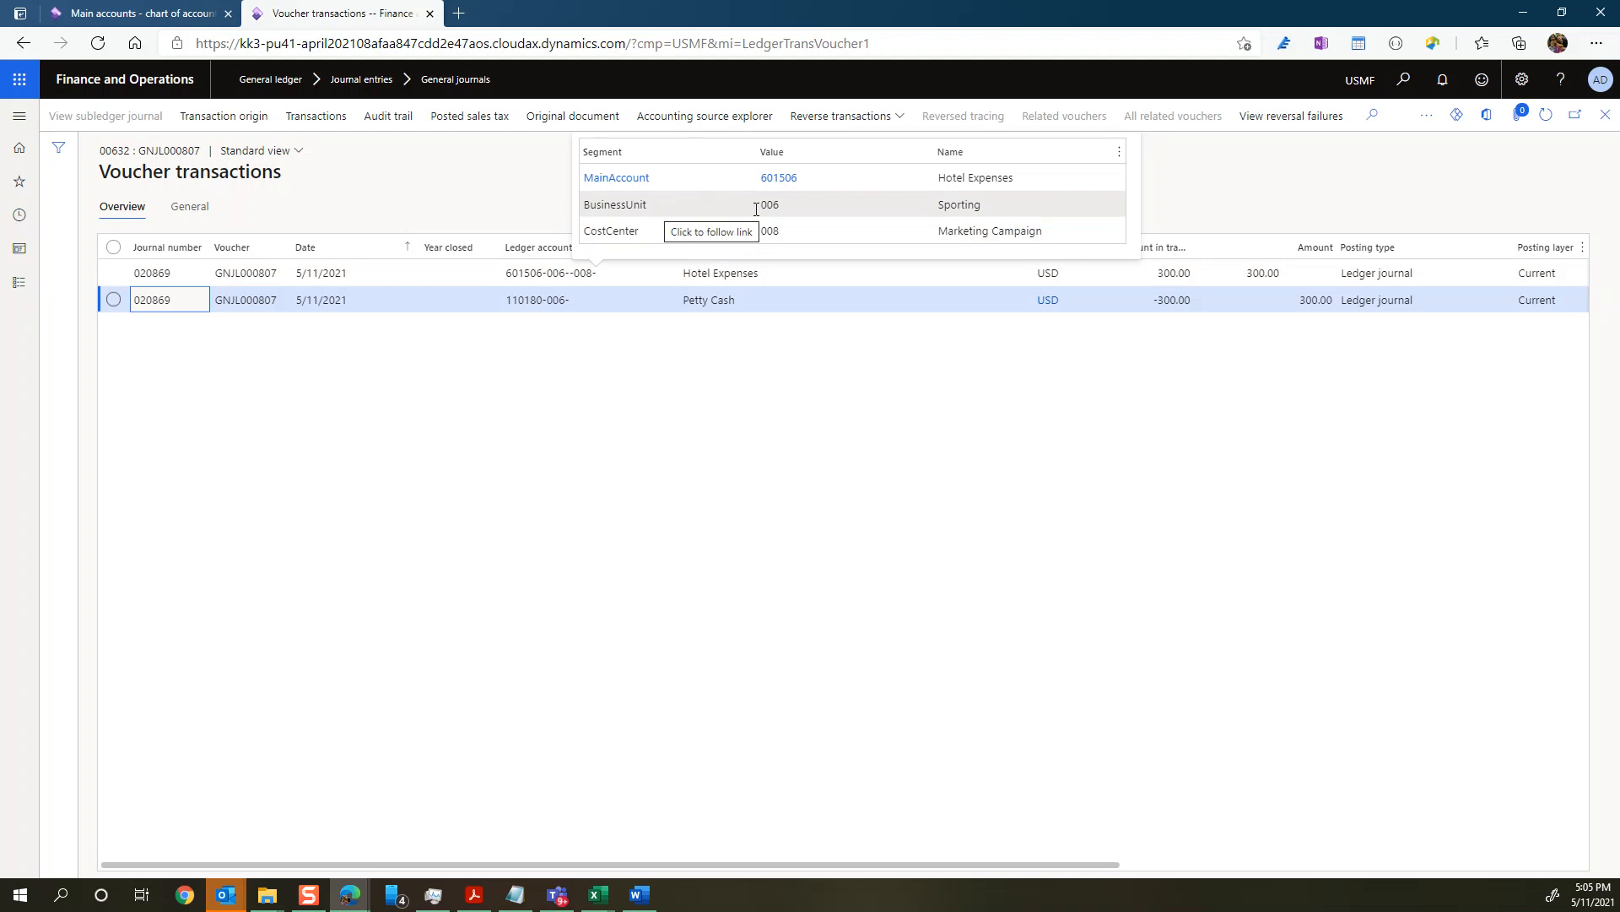
# Step: Open the USMF override's default financial dimensions for Hotel Expenses and compare them with the posted voucher's ledger account
pyautogui.click(142, 14)
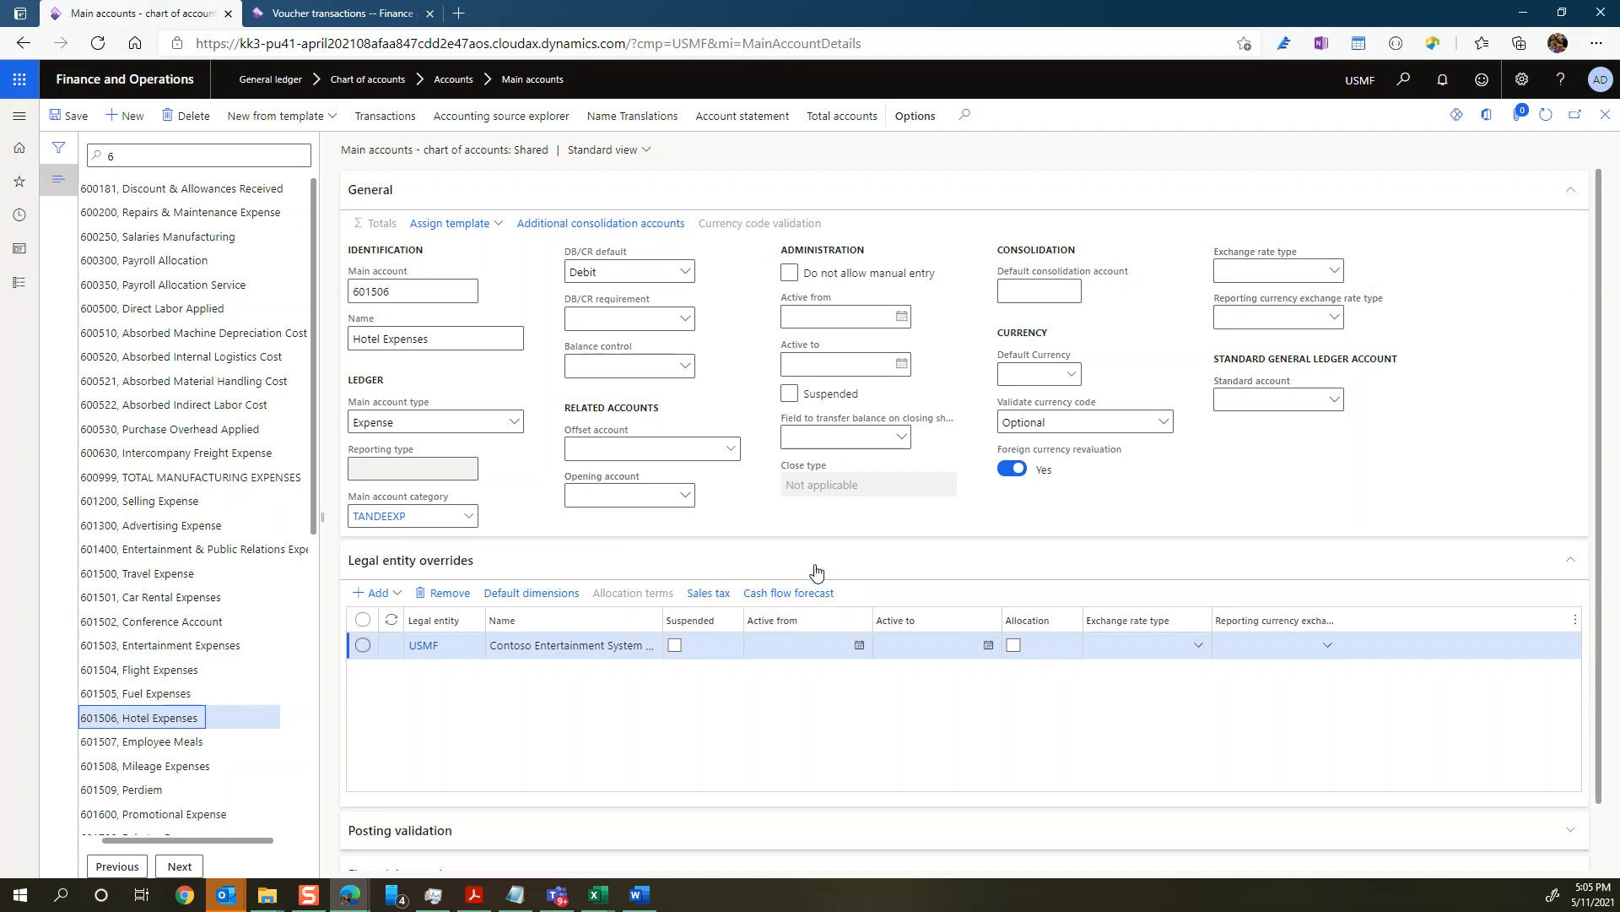
pyautogui.click(528, 602)
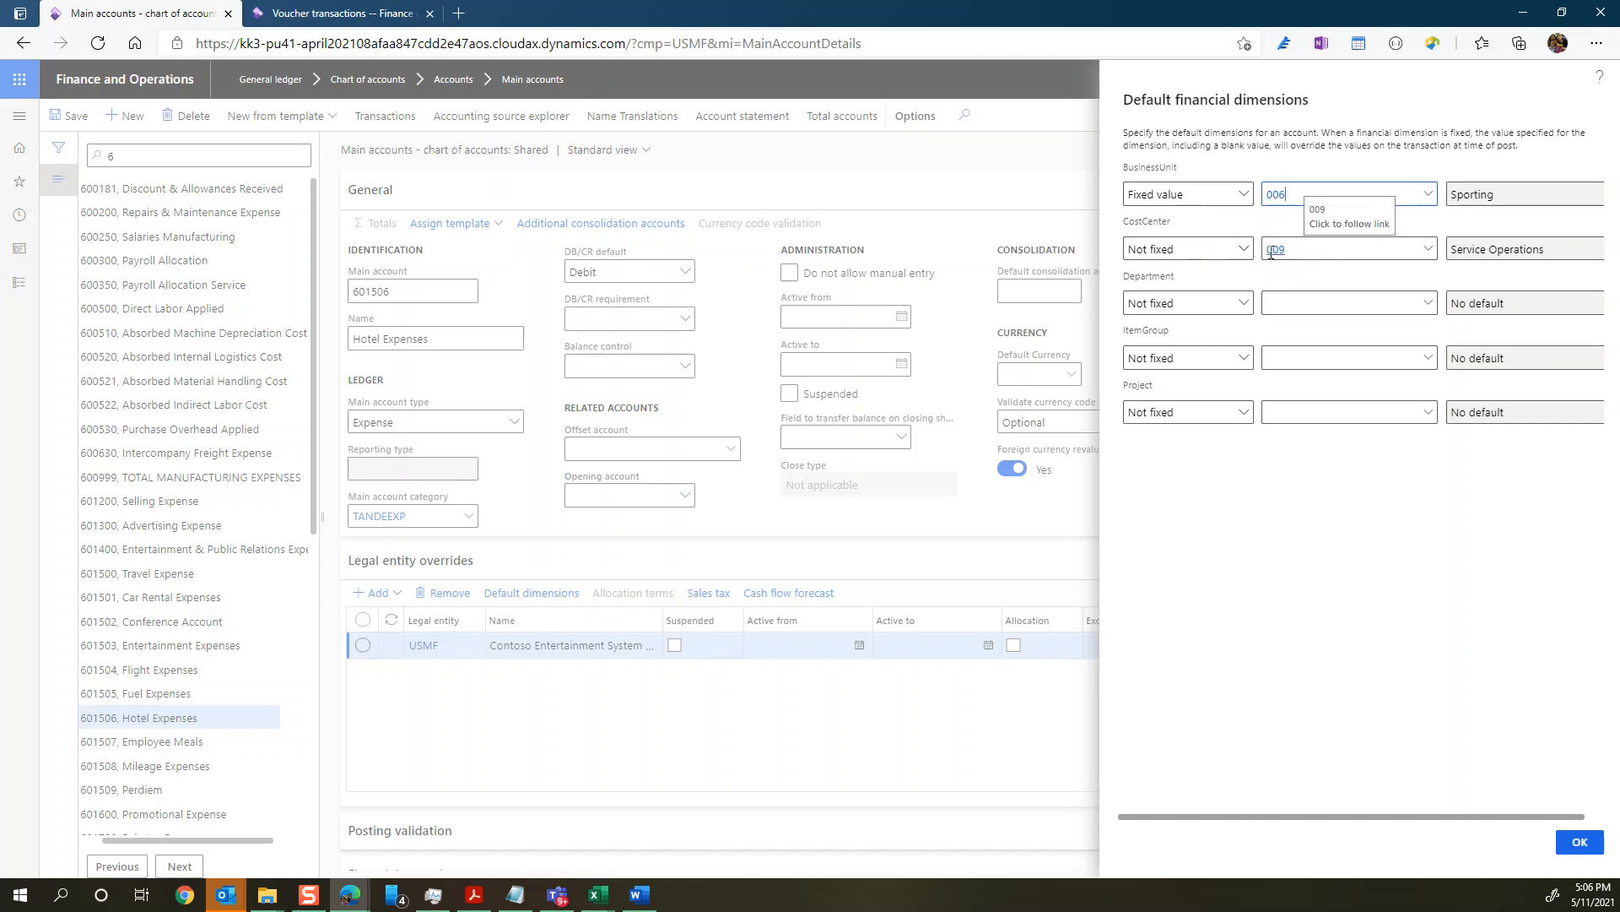
pyautogui.click(337, 13)
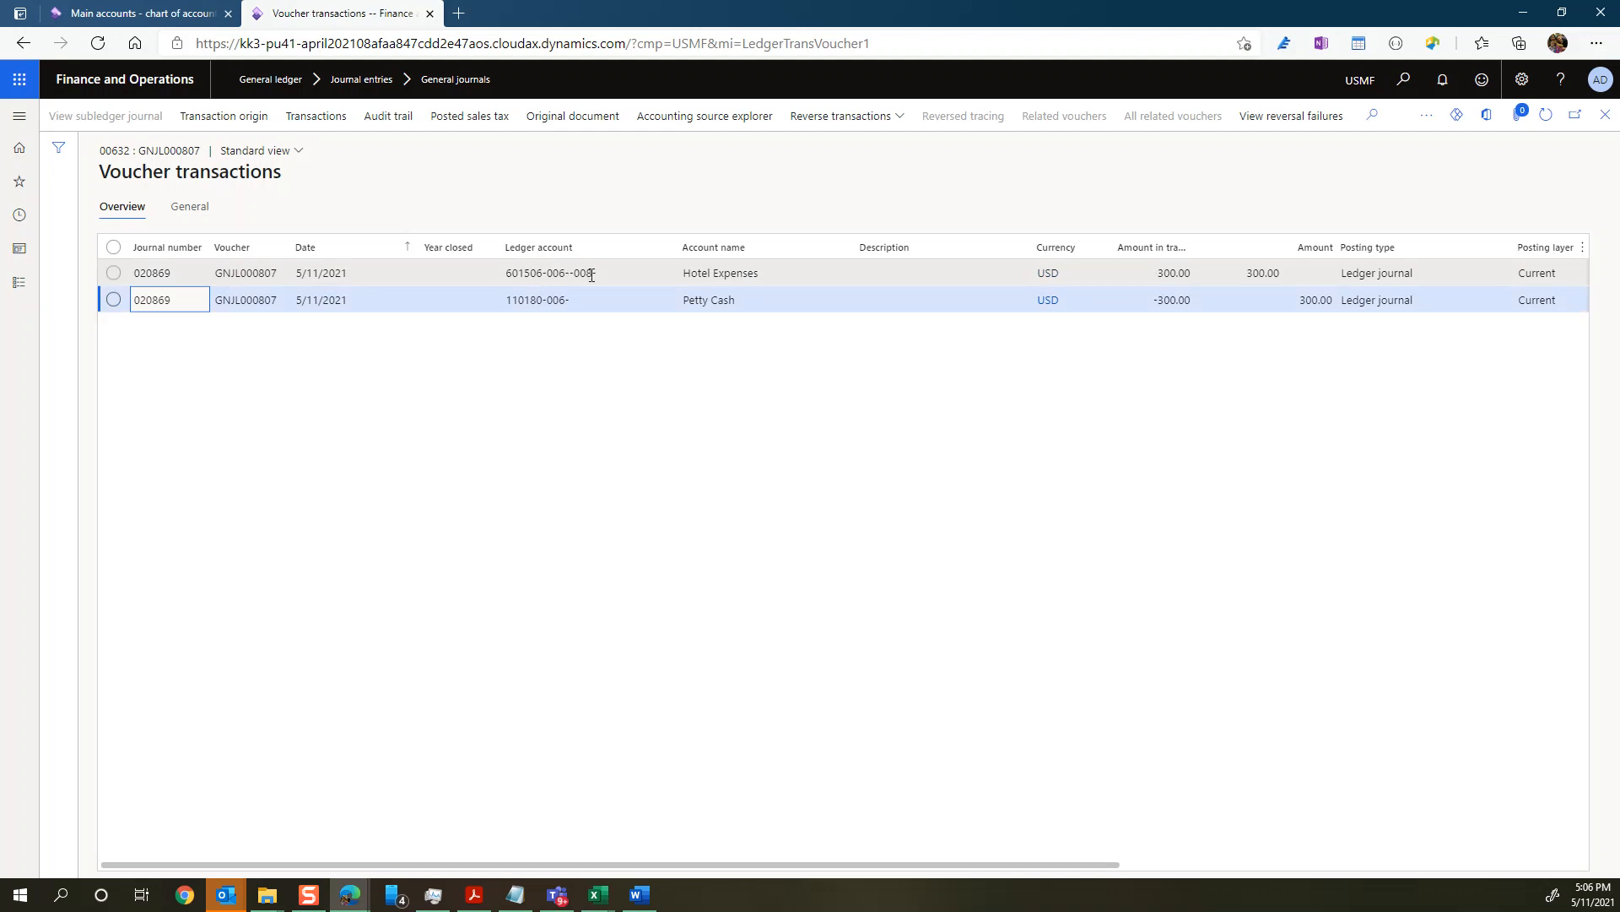
pyautogui.moveTo(584, 272)
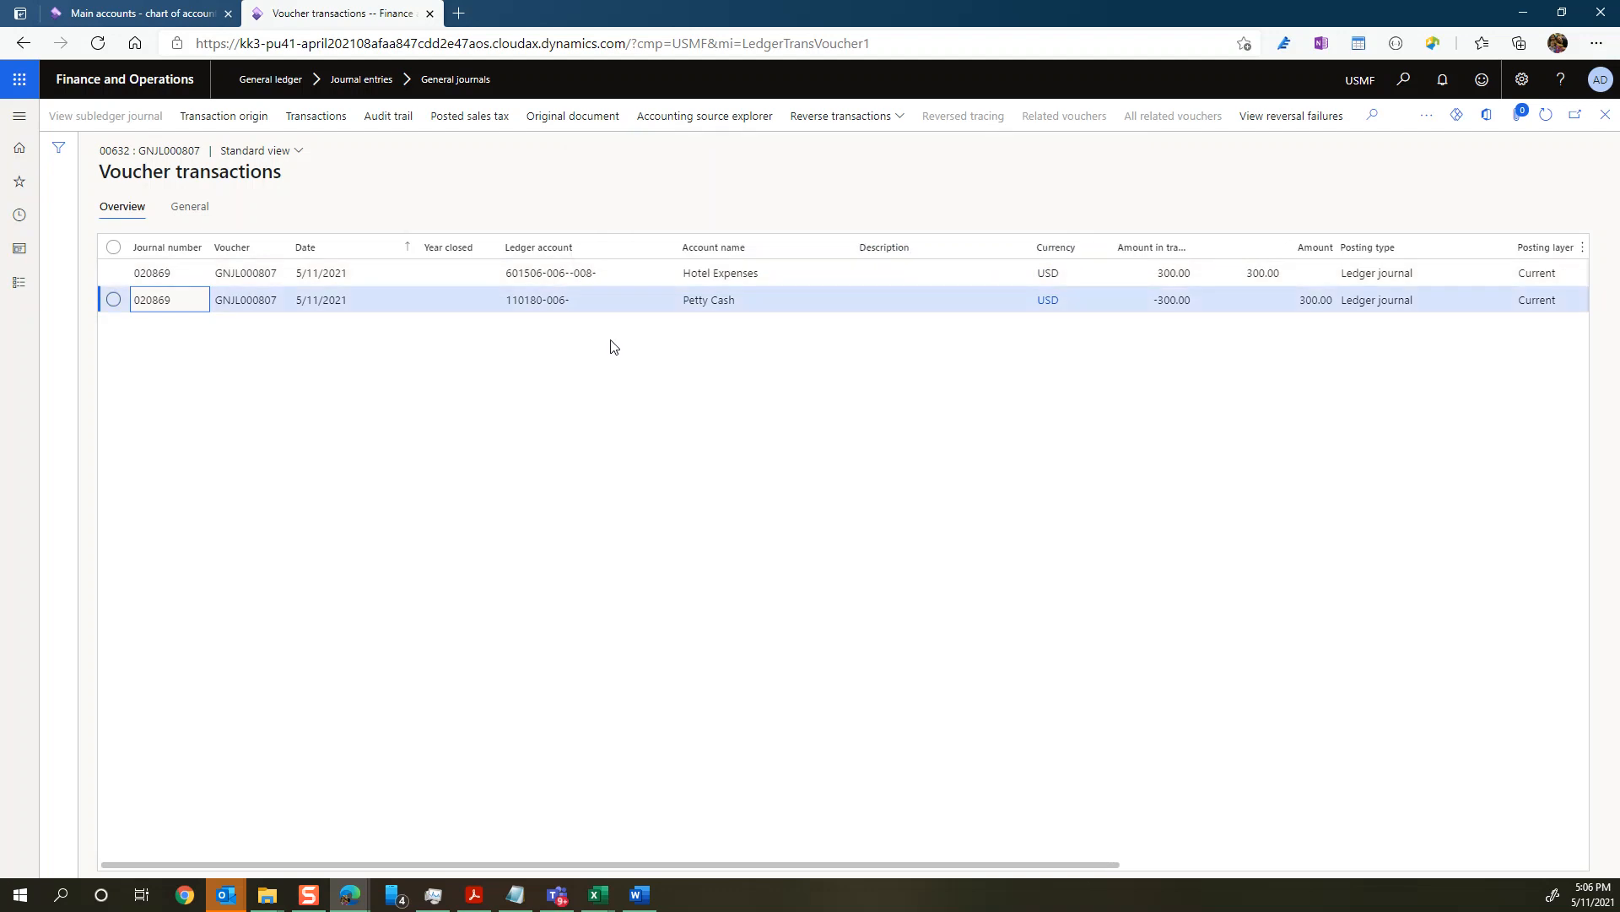
pyautogui.click(167, 20)
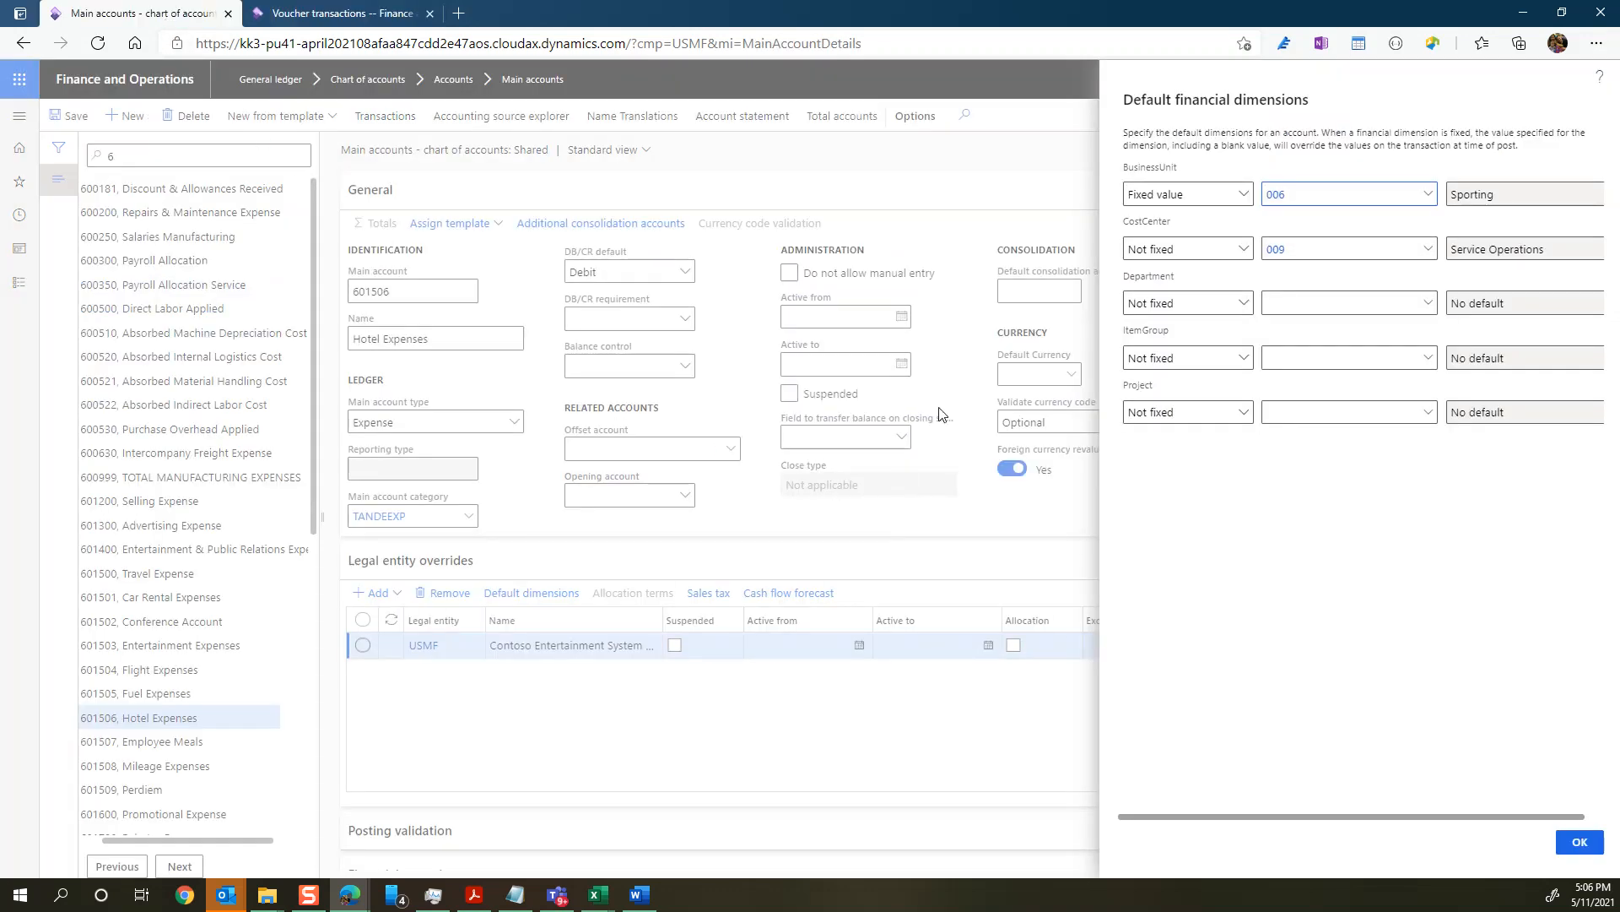